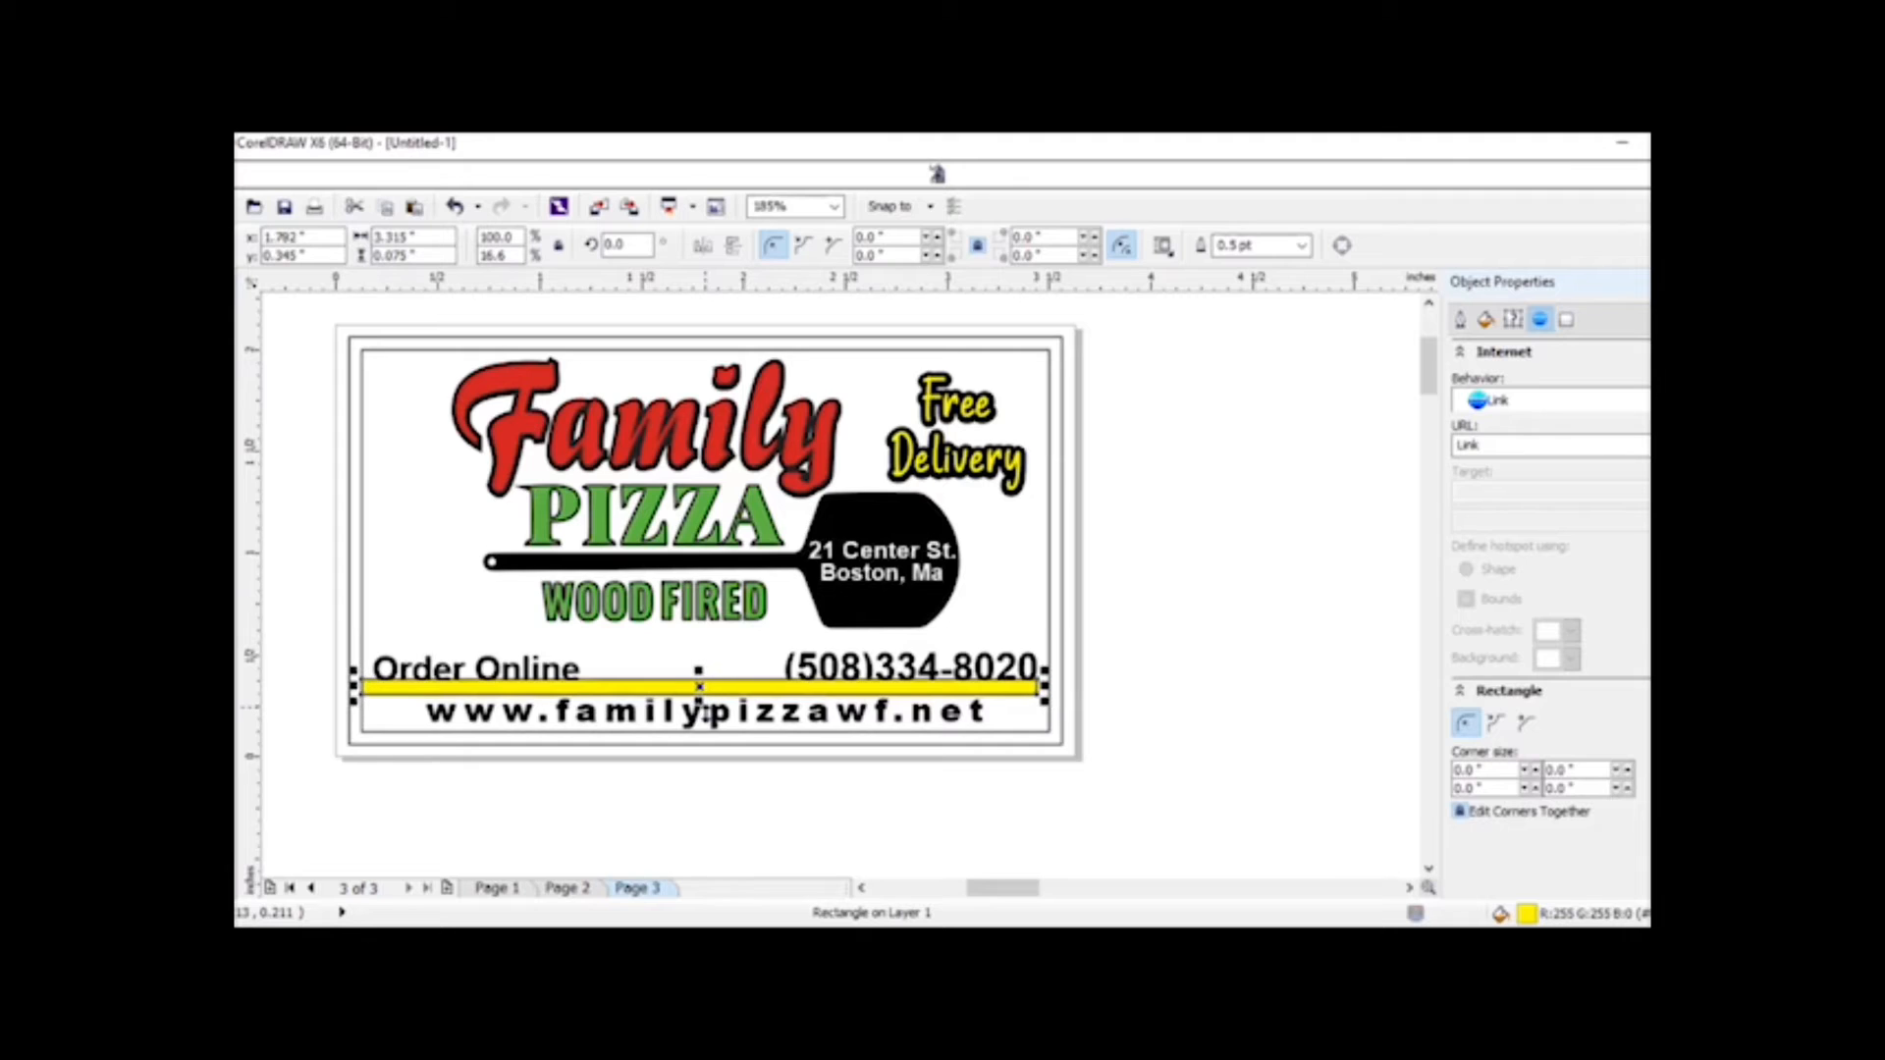
# - Remove the yellow bar's outline and stretch it to 3.375 in wide, spanning the inner border between the phone number and website address
pyautogui.click(1186, 640)
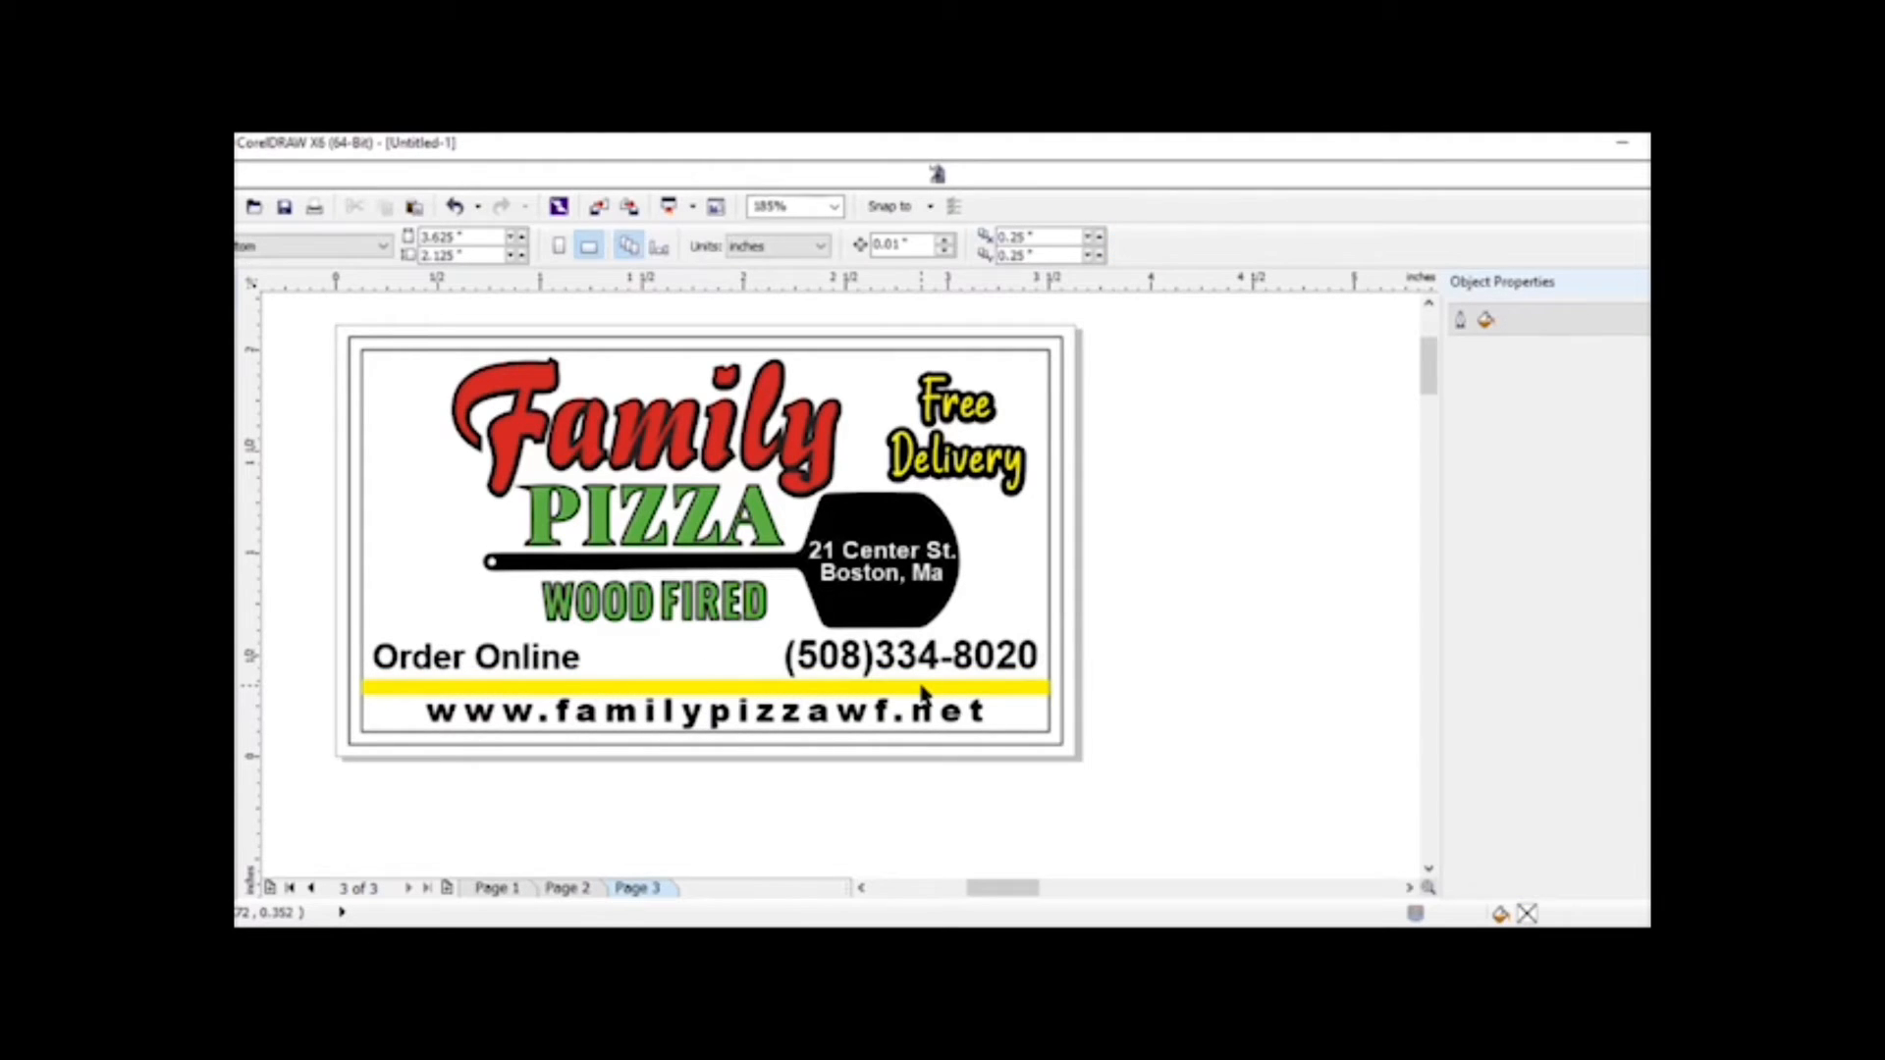
pyautogui.click(923, 687)
pyautogui.click(1197, 626)
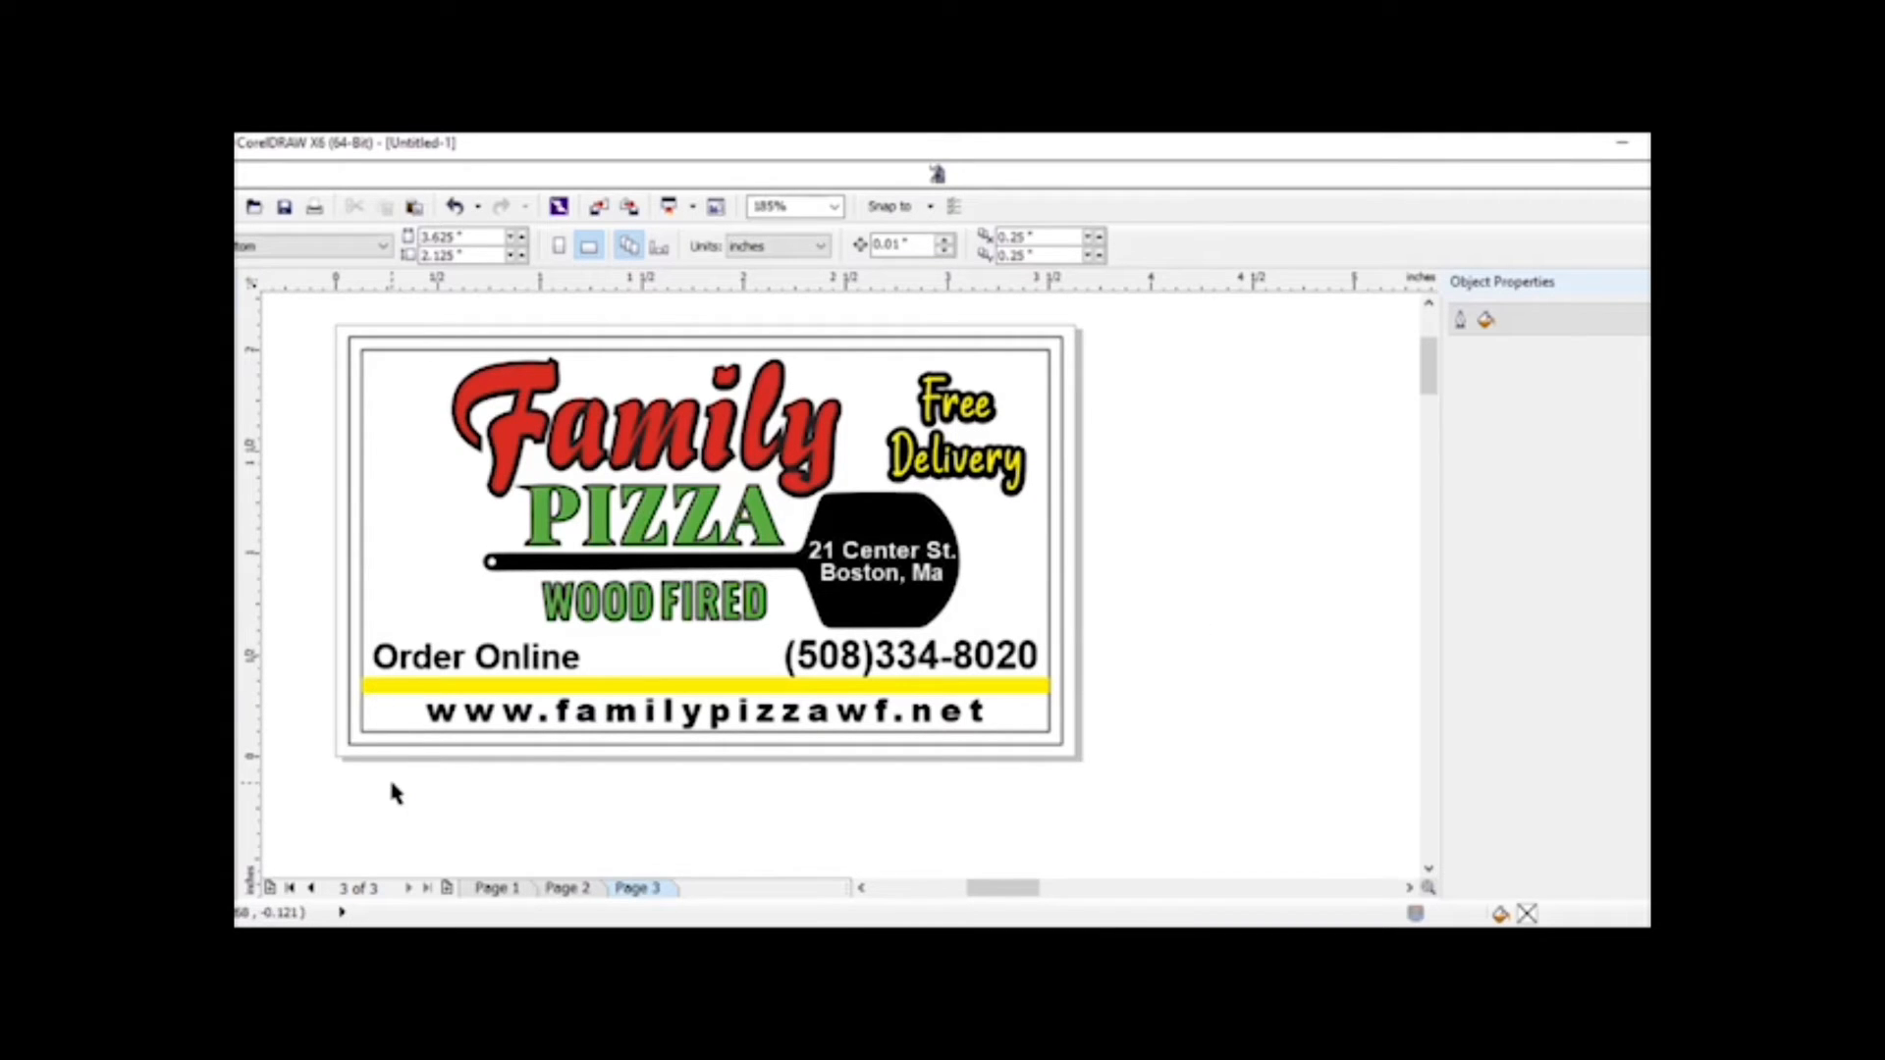
# - Fill the yellow bar with the red sampled from the Family lettering, and place it below the website address at 3.625 in wide
pyautogui.click(391, 690)
pyautogui.click(248, 805)
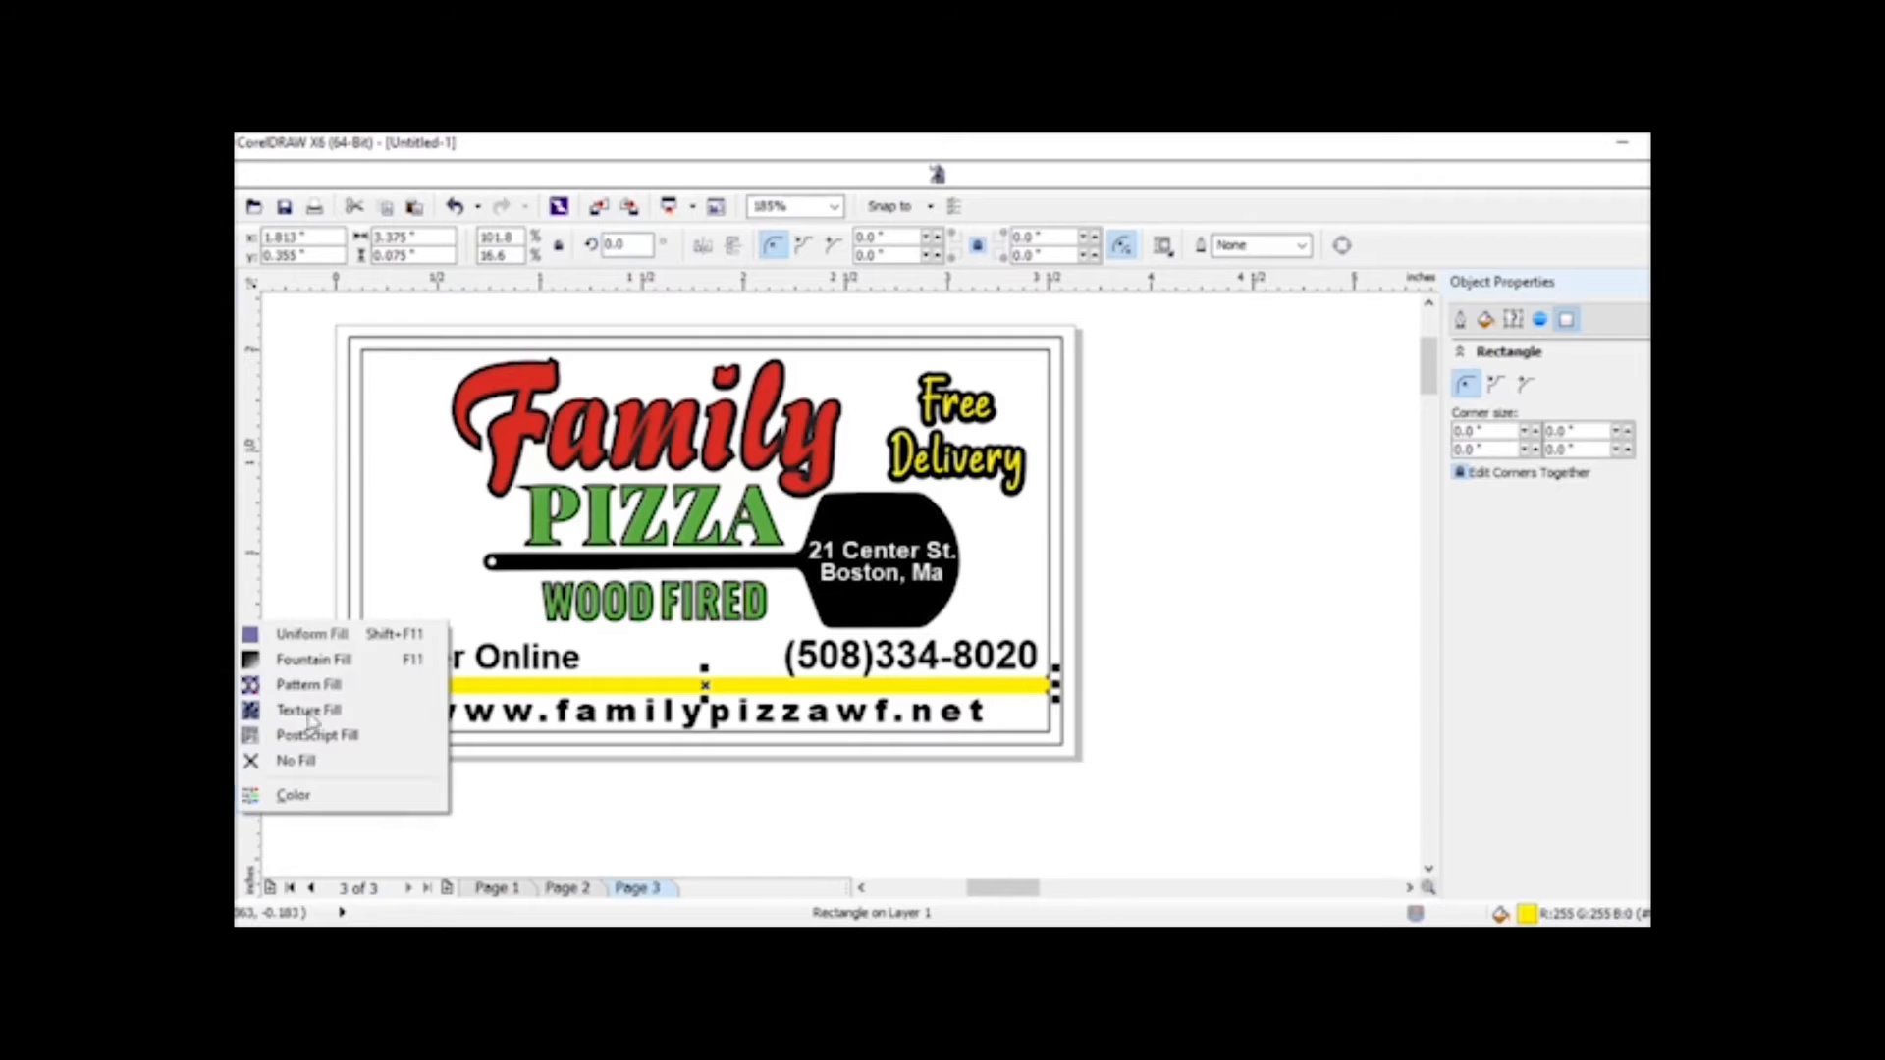
pyautogui.click(294, 655)
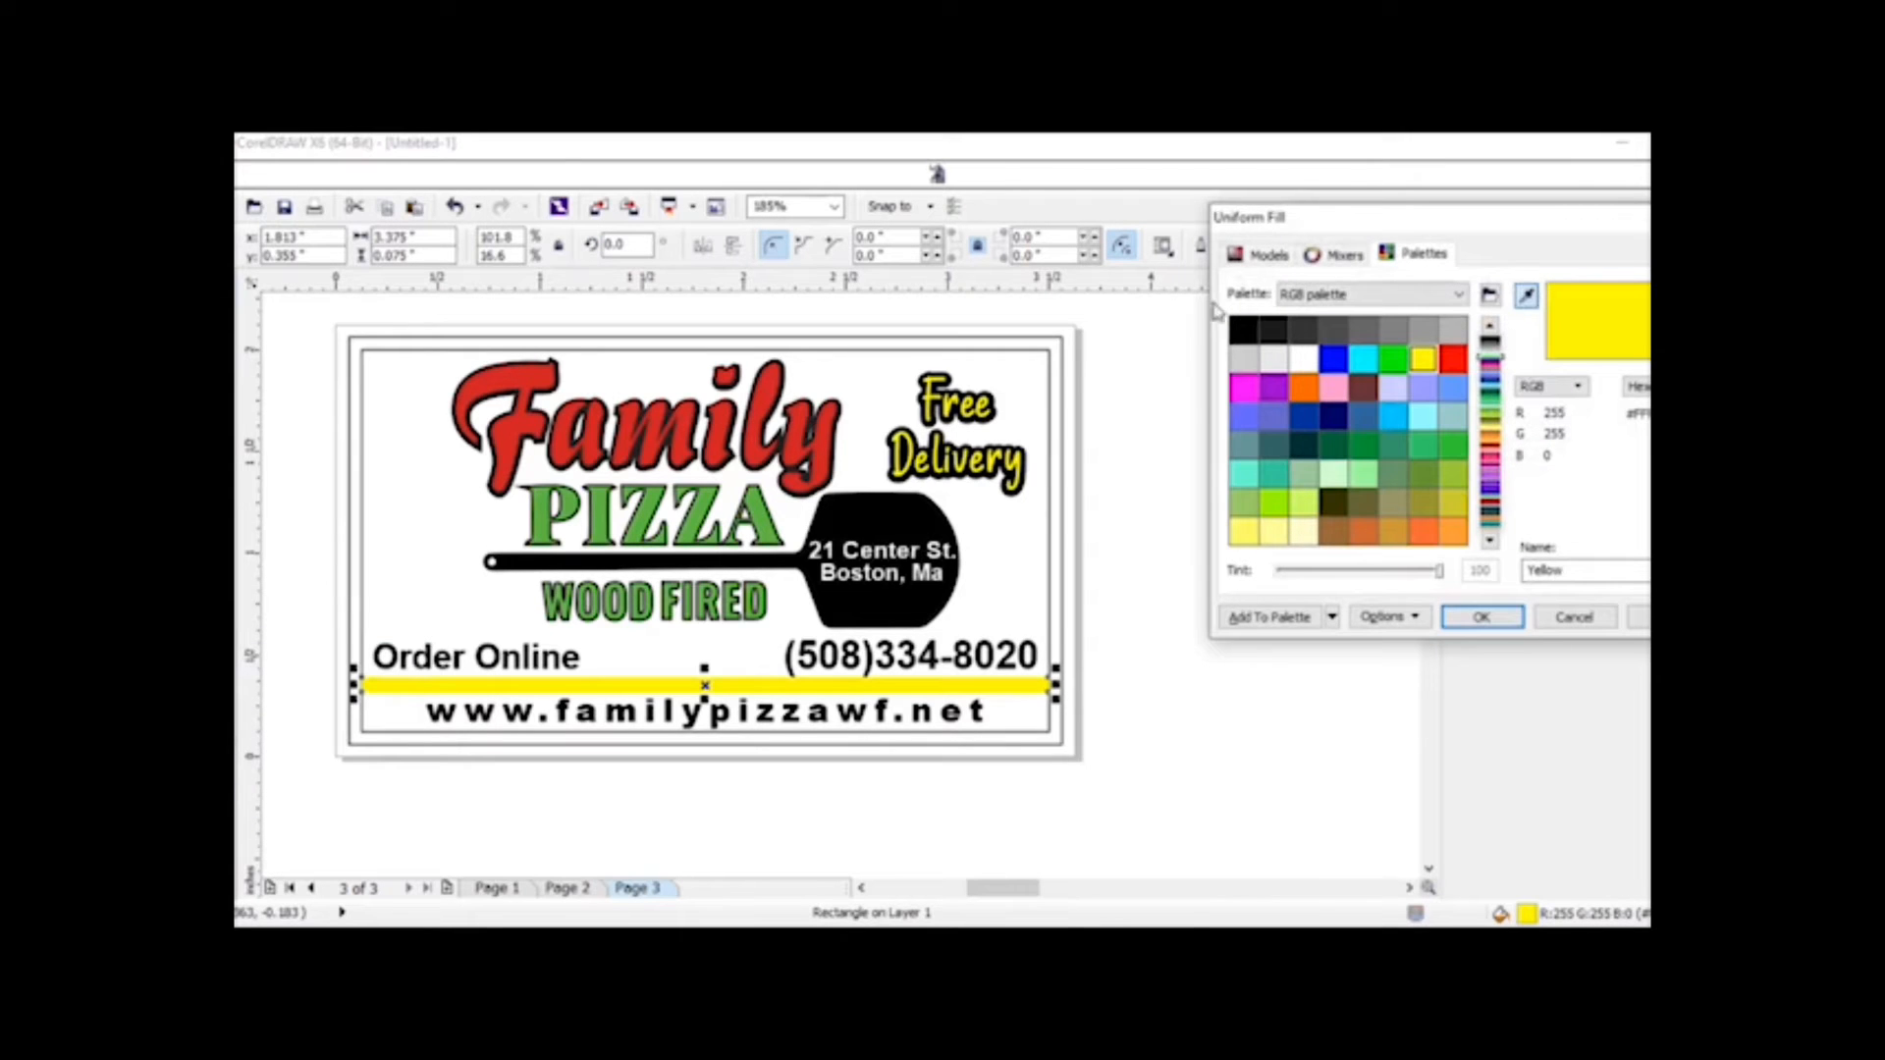
pyautogui.click(834, 461)
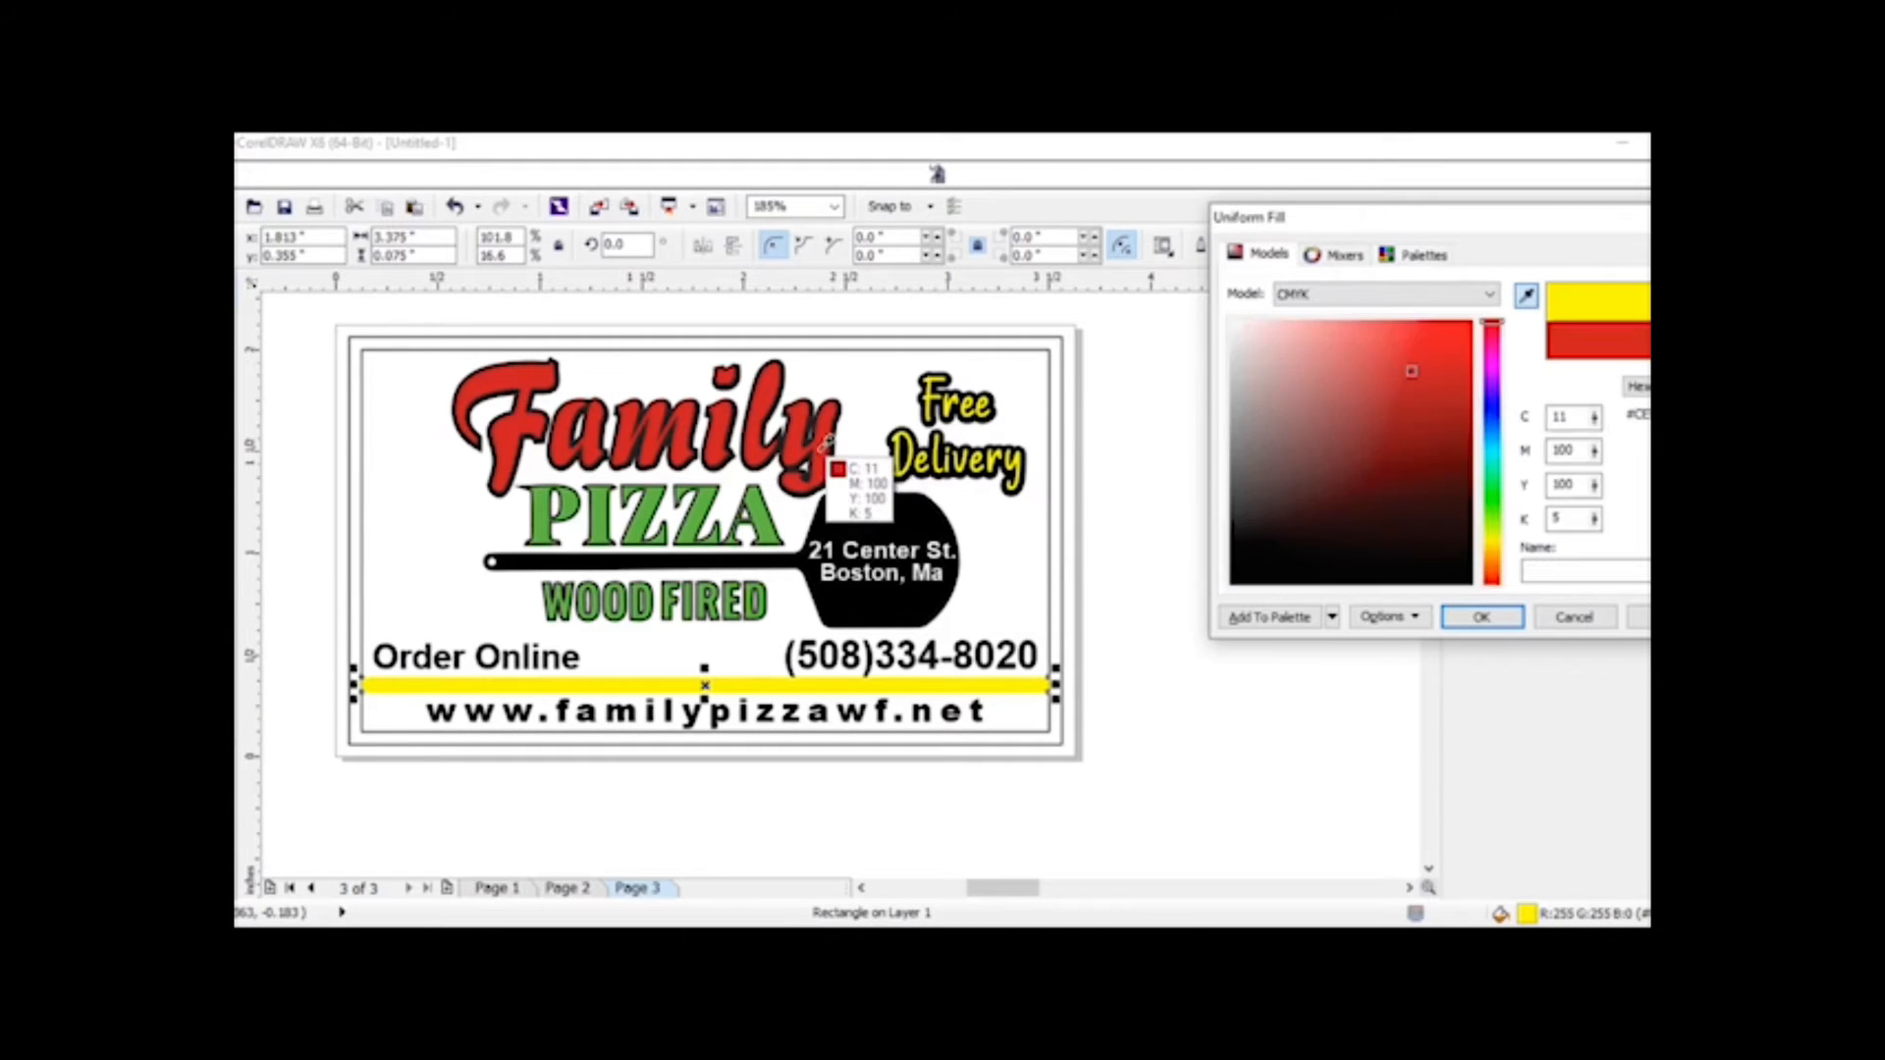
pyautogui.click(1480, 619)
pyautogui.rightClick(980, 715)
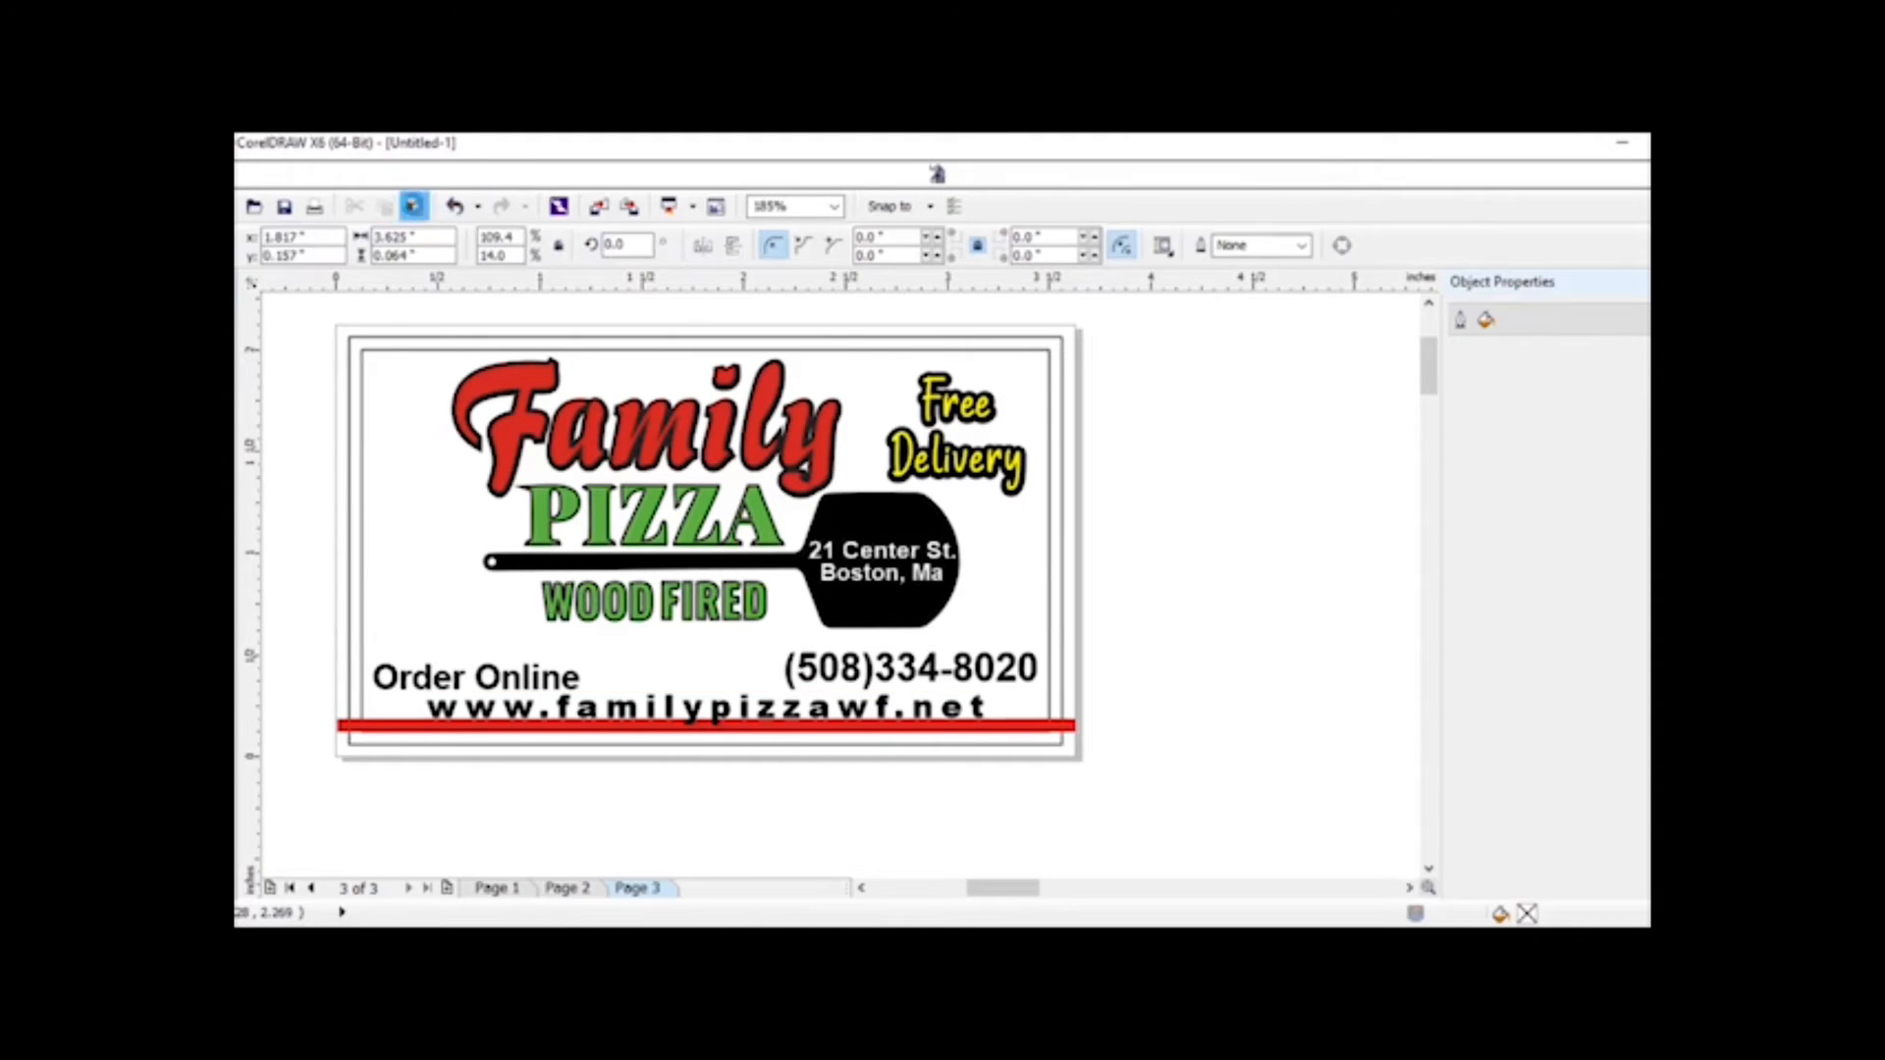
# - Paste a copy of the red bar and nudge it up to sit just above the website address
pyautogui.click(412, 207)
pyautogui.press('Up')
pyautogui.press('Up')
pyautogui.press('Up')
pyautogui.press('Up')
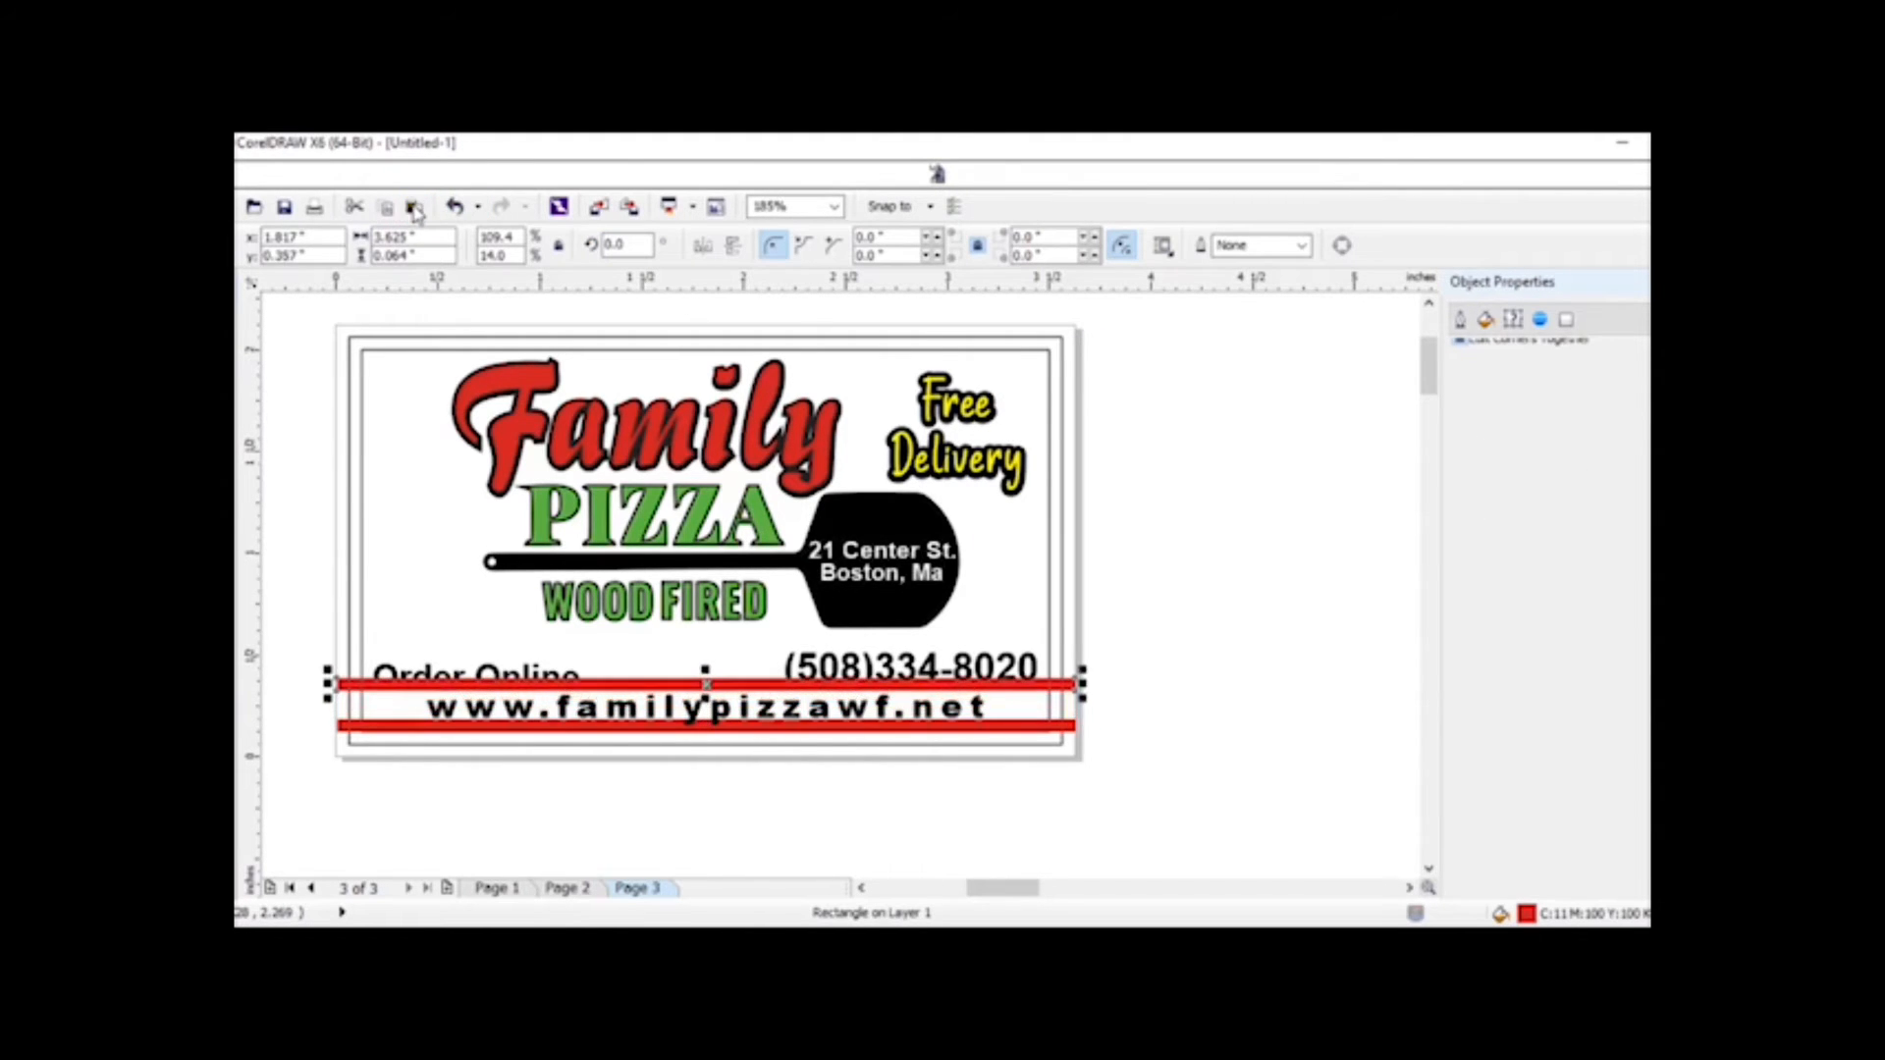
pyautogui.hotkey('ctrl', 'Down')
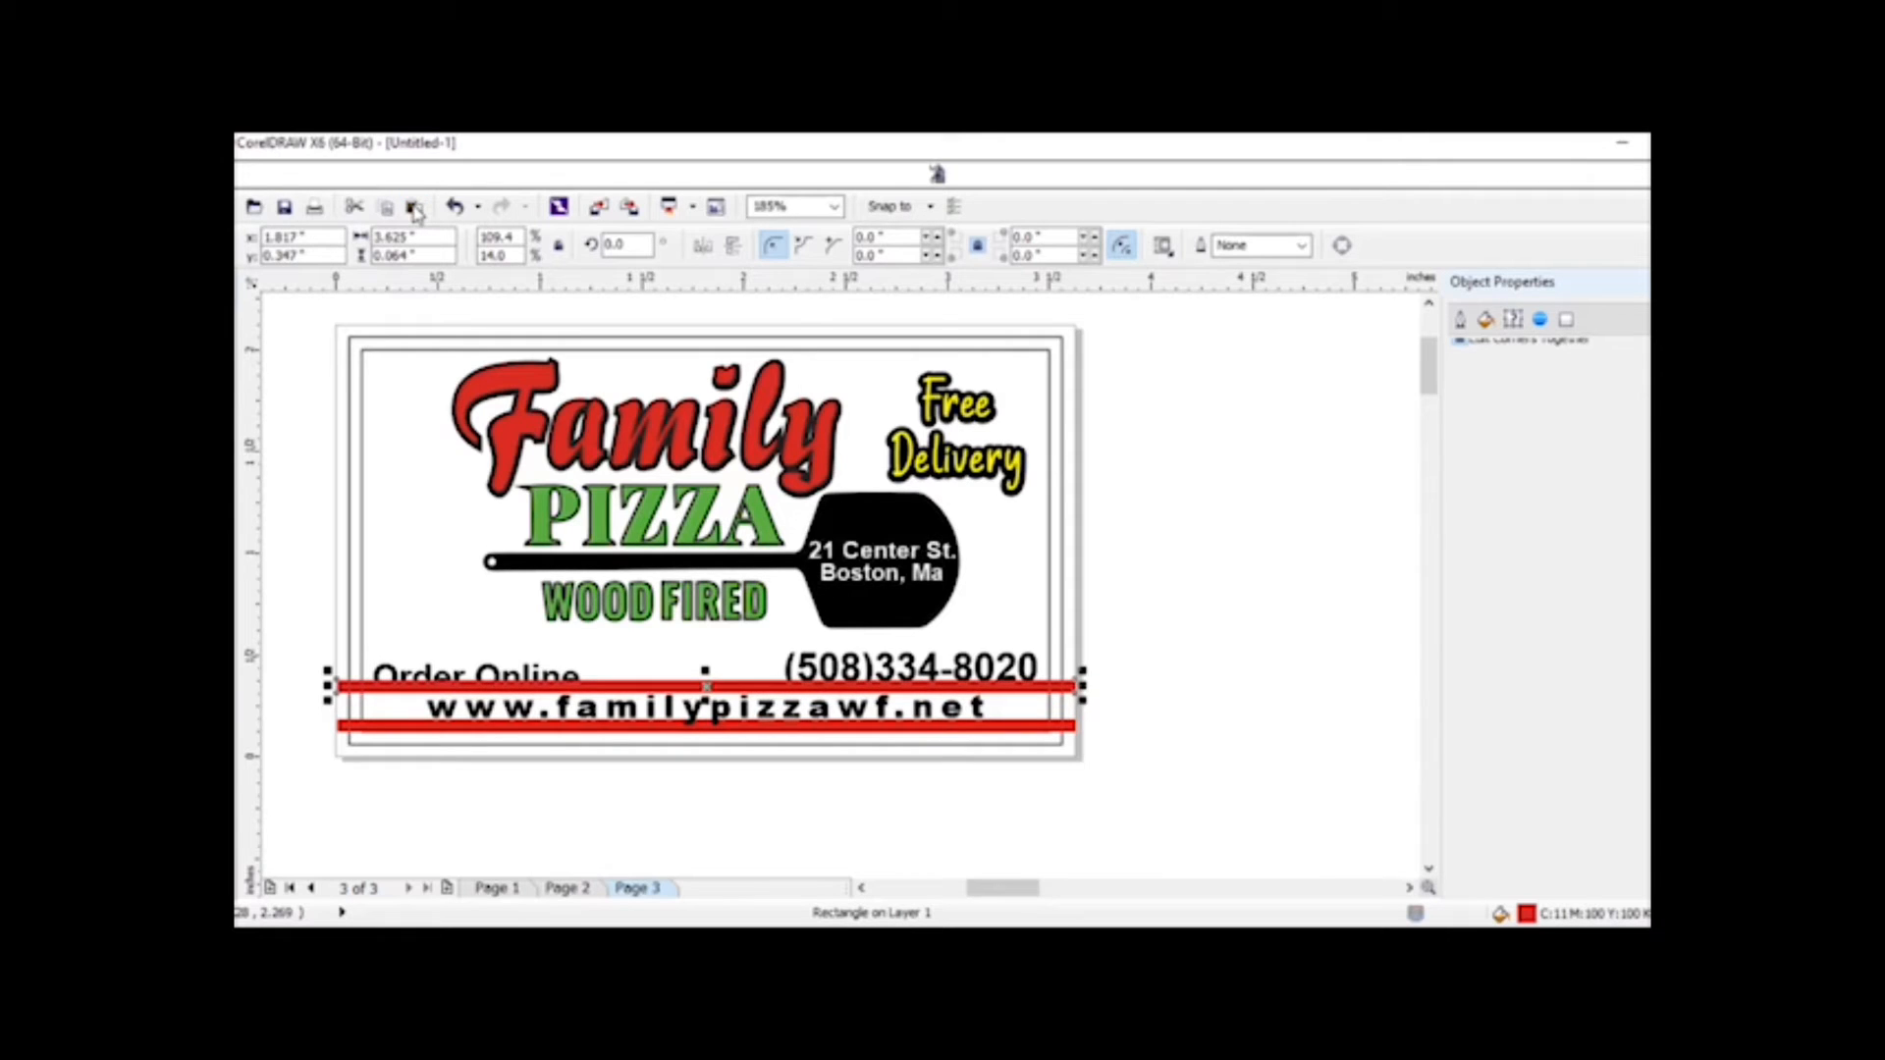
pyautogui.press('Up')
pyautogui.press('Down')
pyautogui.press('Down')
pyautogui.press('Up')
pyautogui.click(1153, 452)
# - Nudge the website address up slightly so it sits vertically centred between the two red bars
pyautogui.click(725, 719)
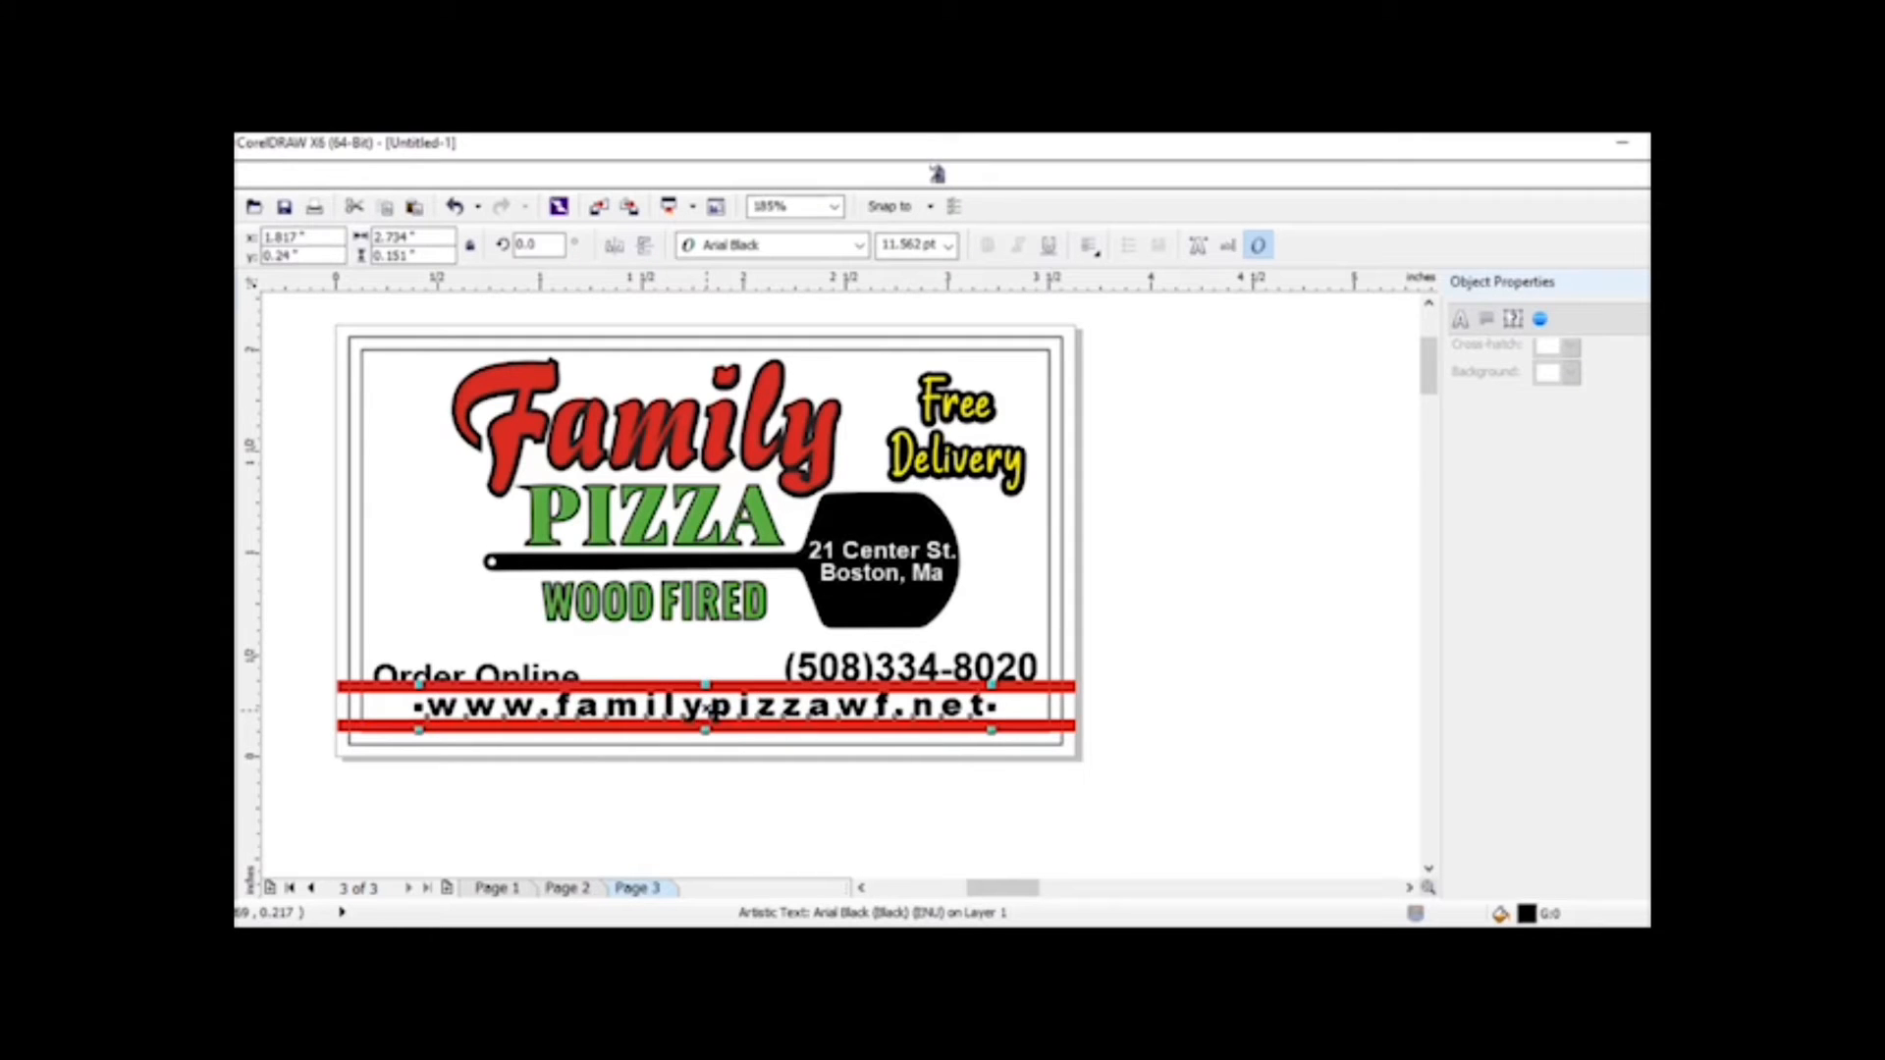
pyautogui.click(1286, 672)
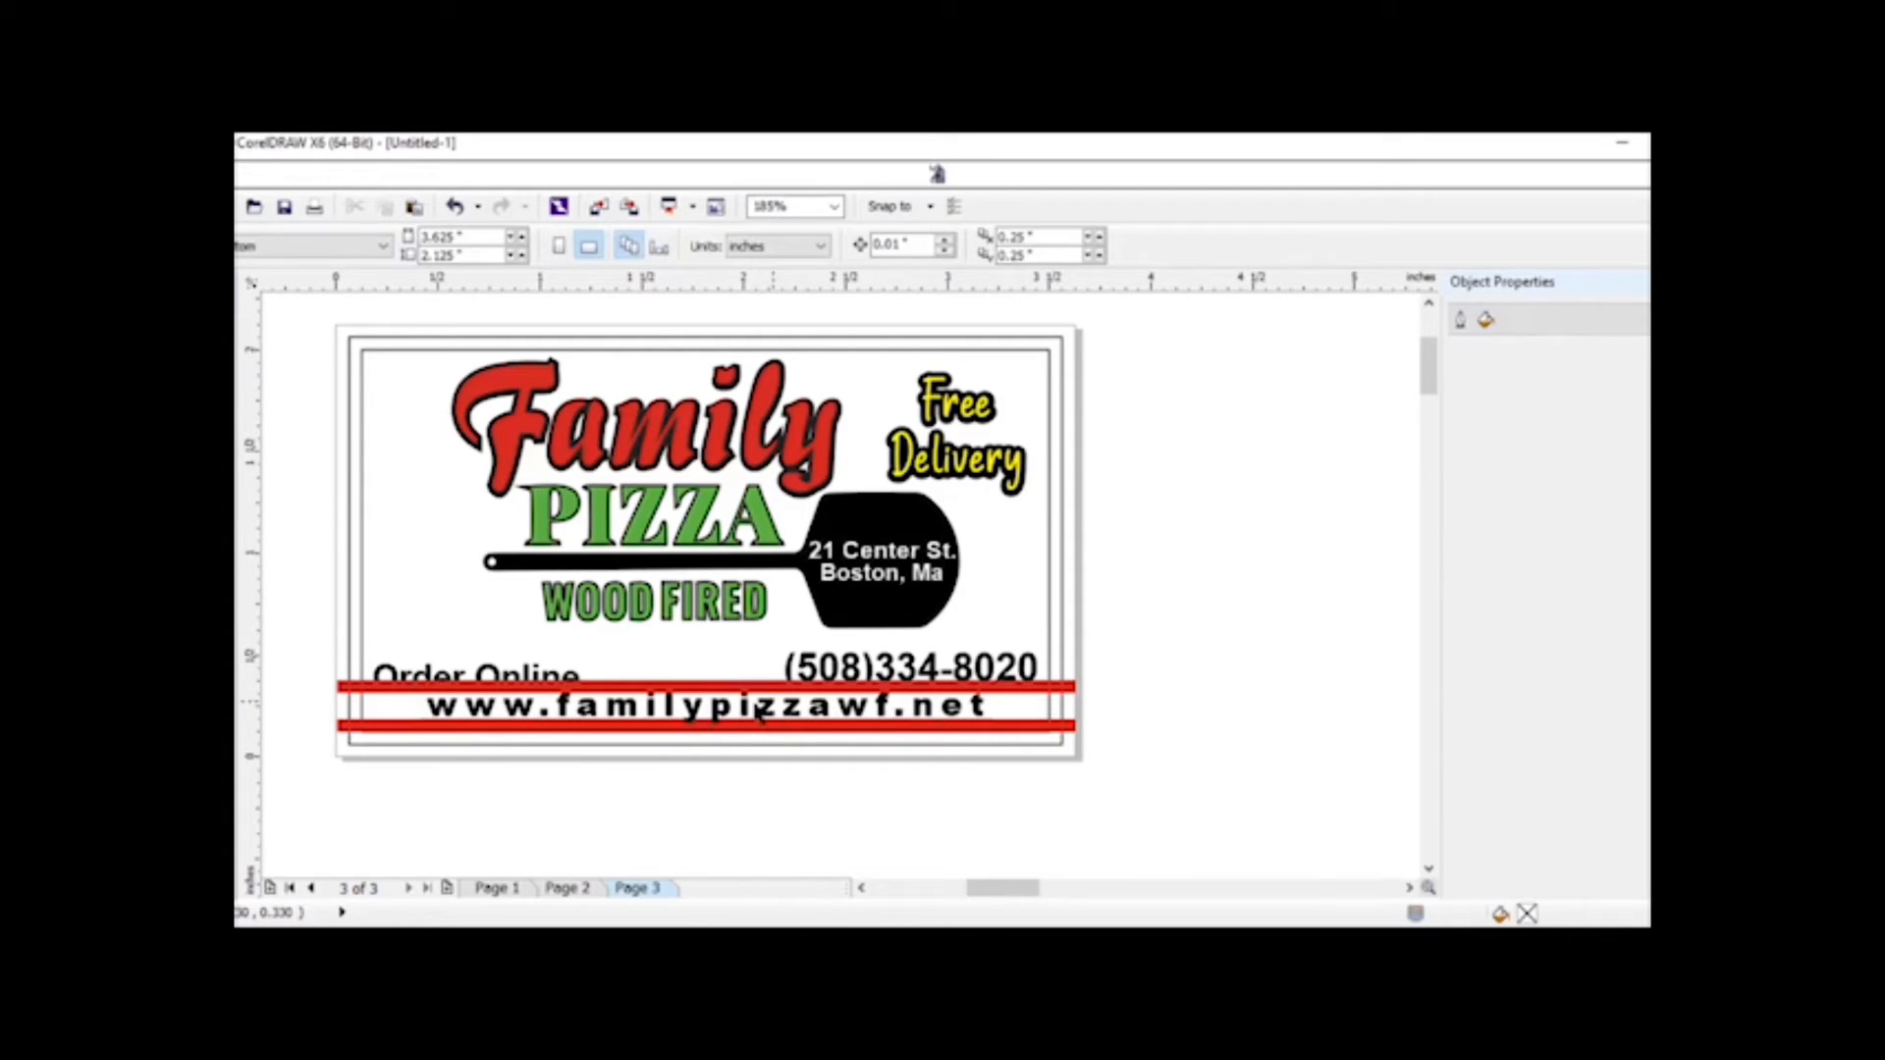
pyautogui.click(705, 686)
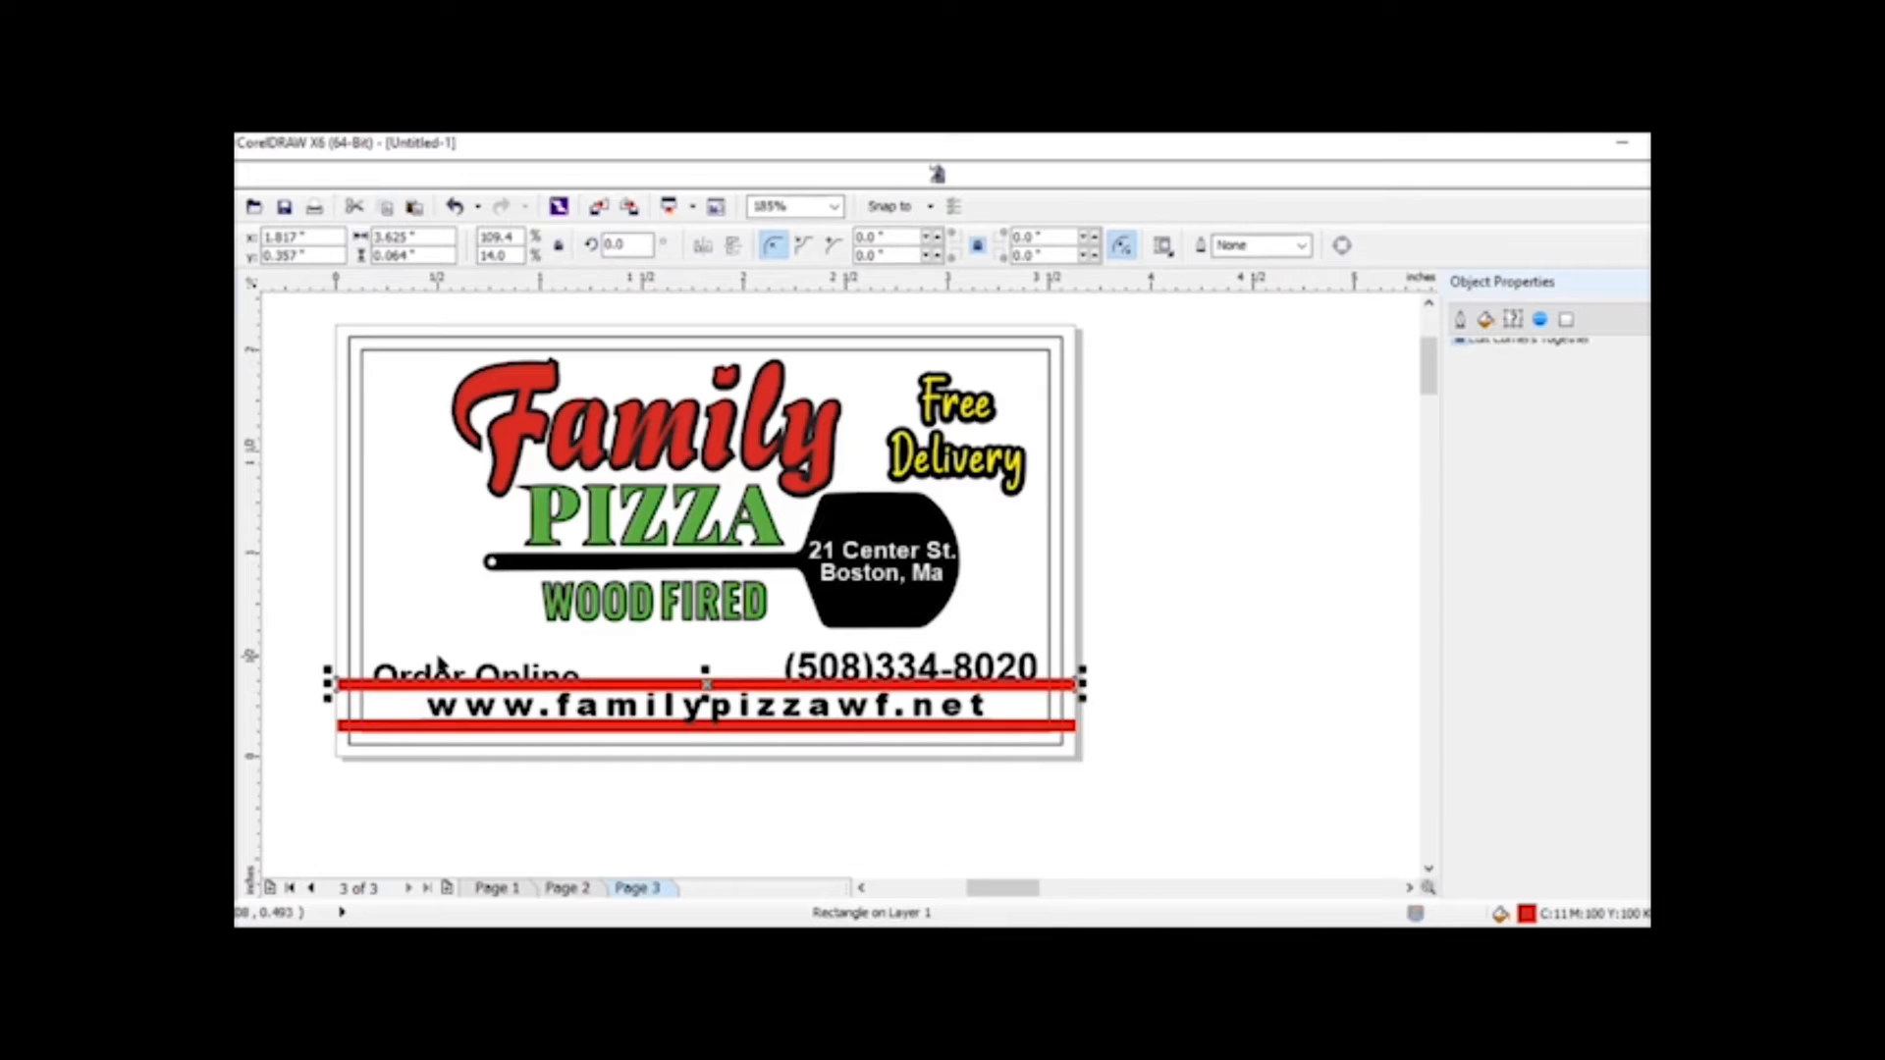
# - Nudge the Order Online text and the phone number upward, clear of the upper red bar
pyautogui.click(385, 673)
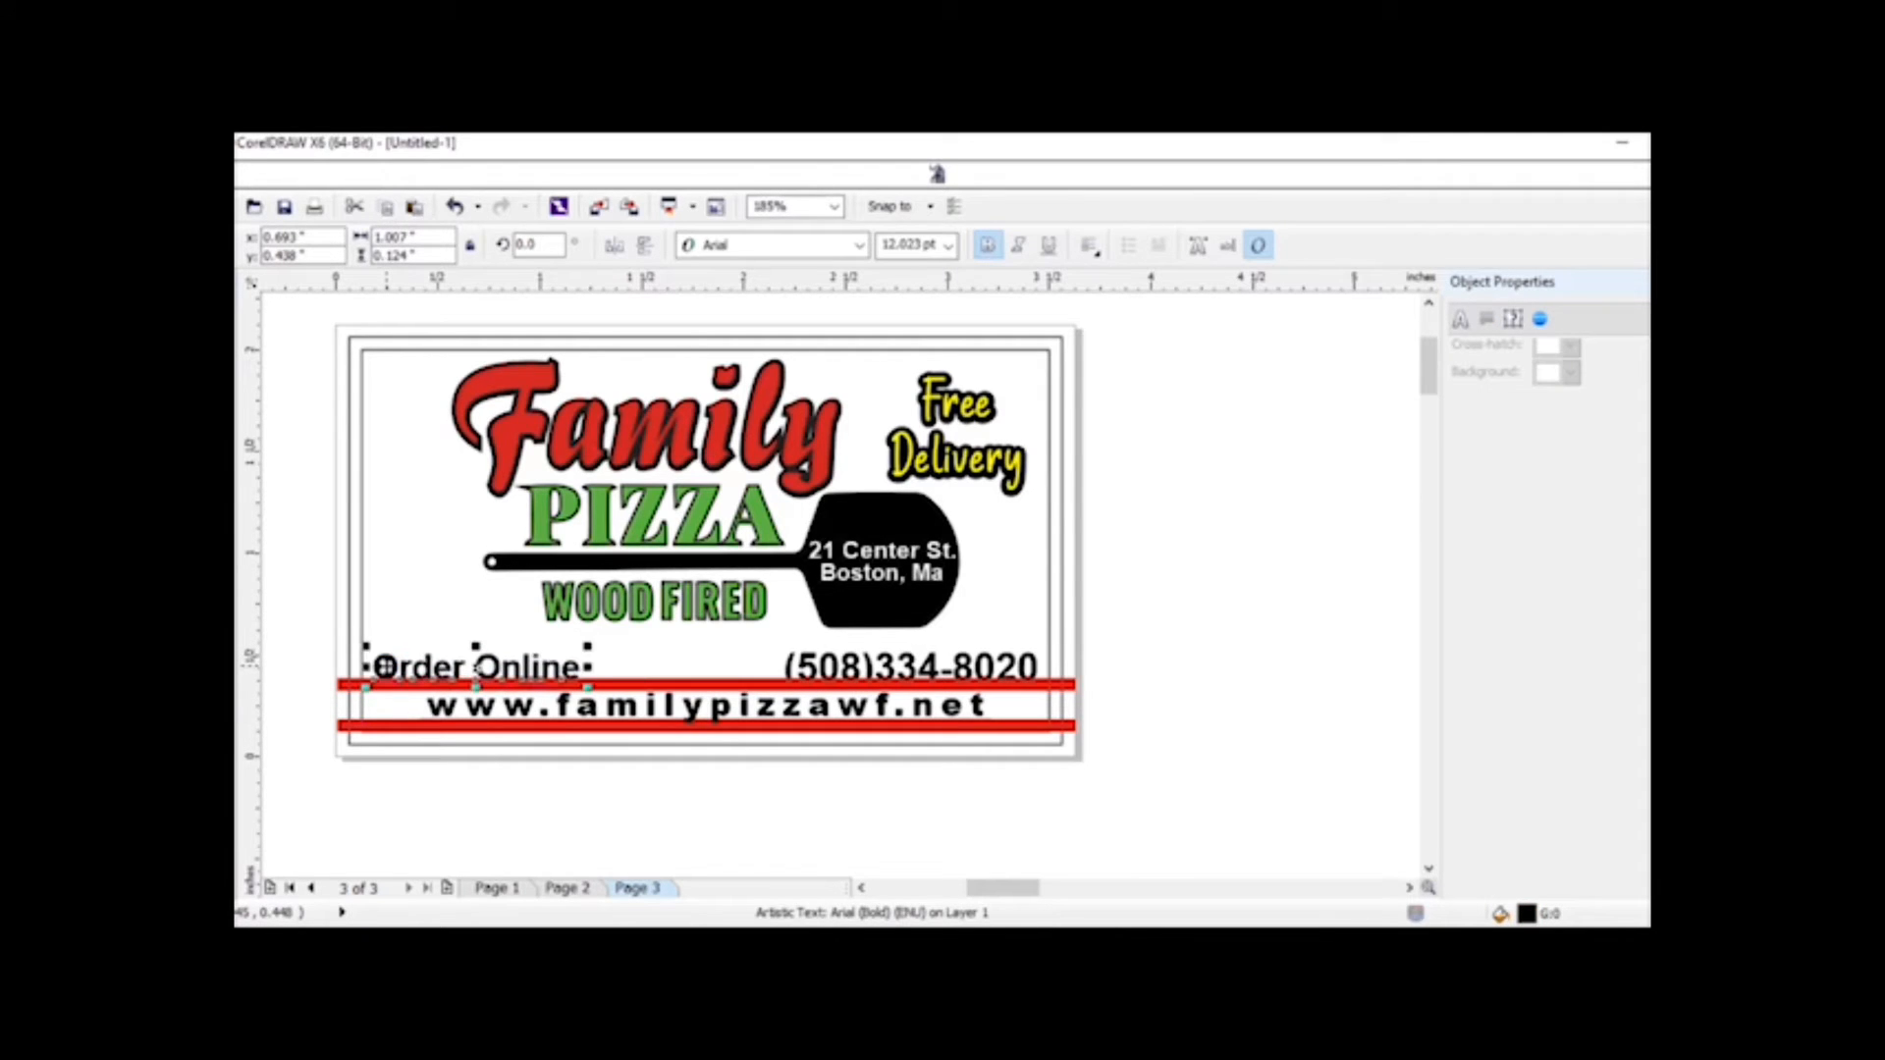
pyautogui.click(839, 658)
pyautogui.press('Up')
pyautogui.press('Up')
pyautogui.press('Up')
pyautogui.press('Up')
pyautogui.press('Up')
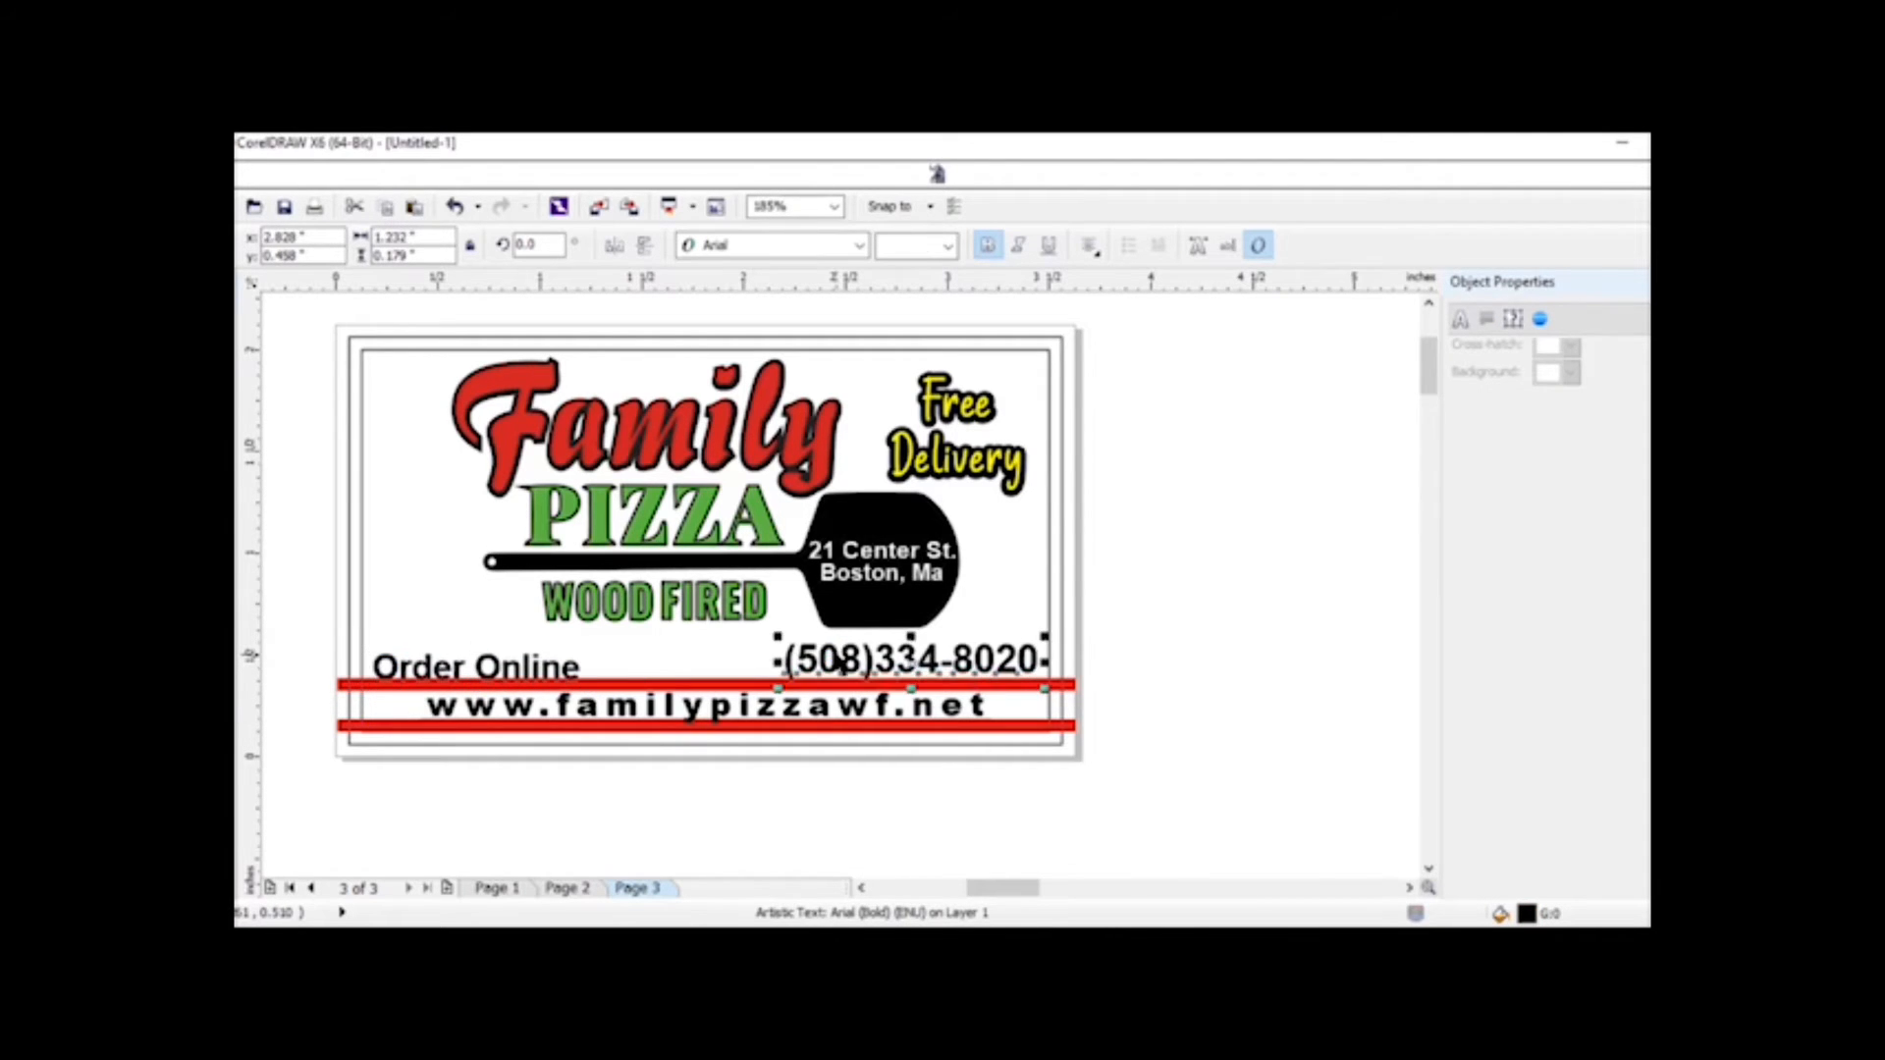
pyautogui.click(1284, 601)
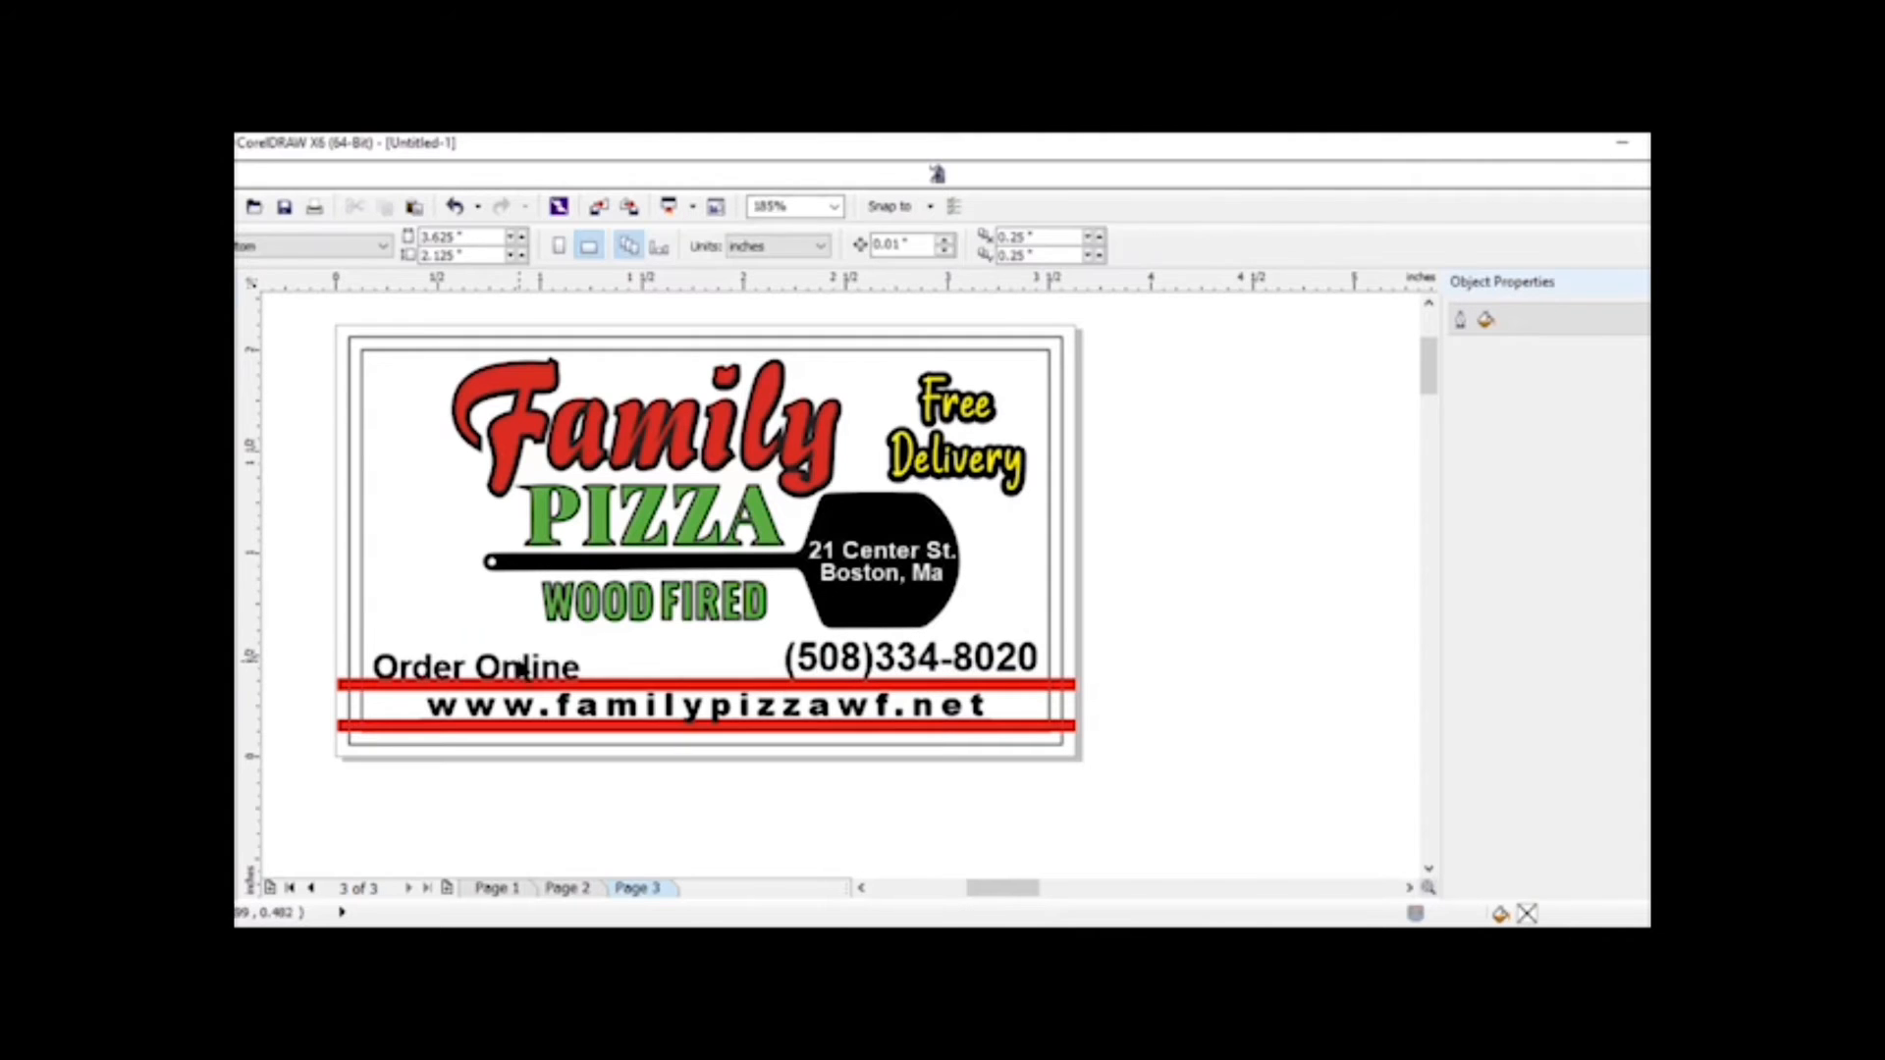
# - Change the Order Online text's font to Sweety Strawberry
pyautogui.click(520, 667)
pyautogui.click(834, 246)
pyautogui.click(832, 294)
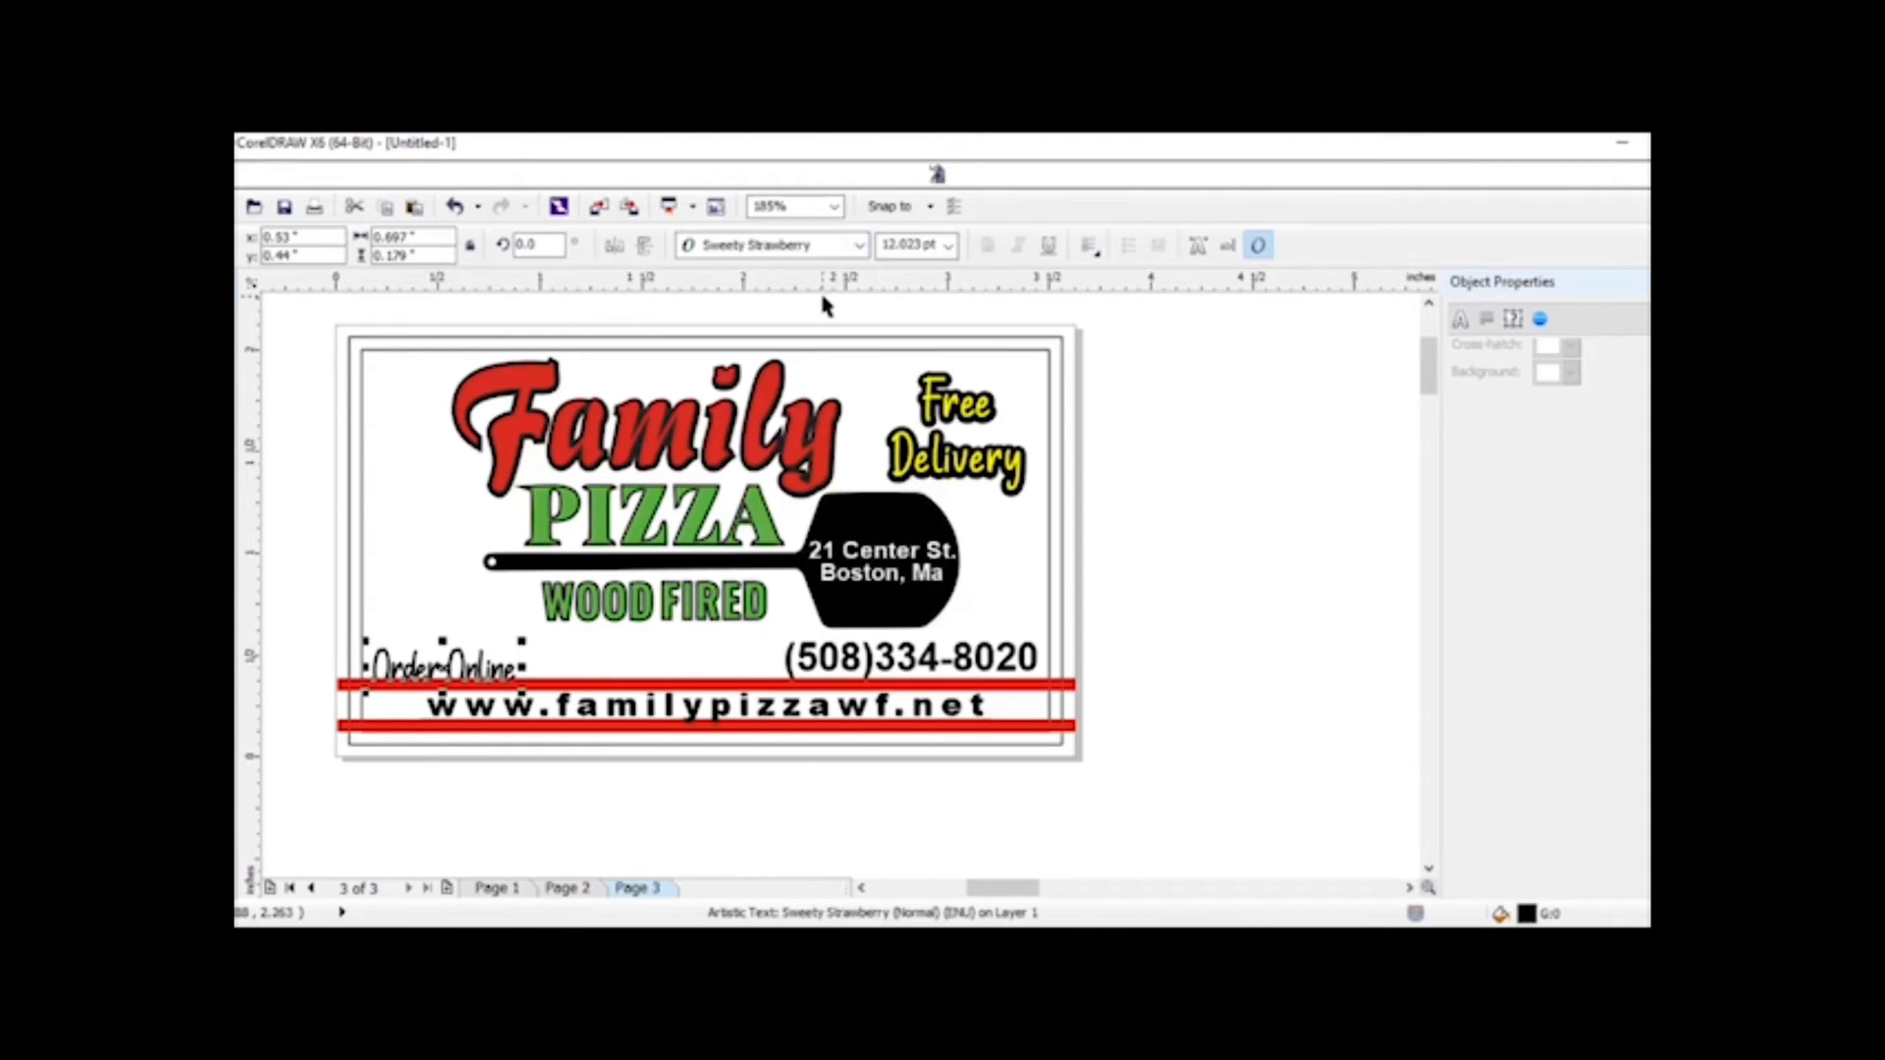
# - Bring the Order Online text in front of the upper red bar, lower it onto the bar and rotate it about 5.5 degrees
pyautogui.rightClick(446, 661)
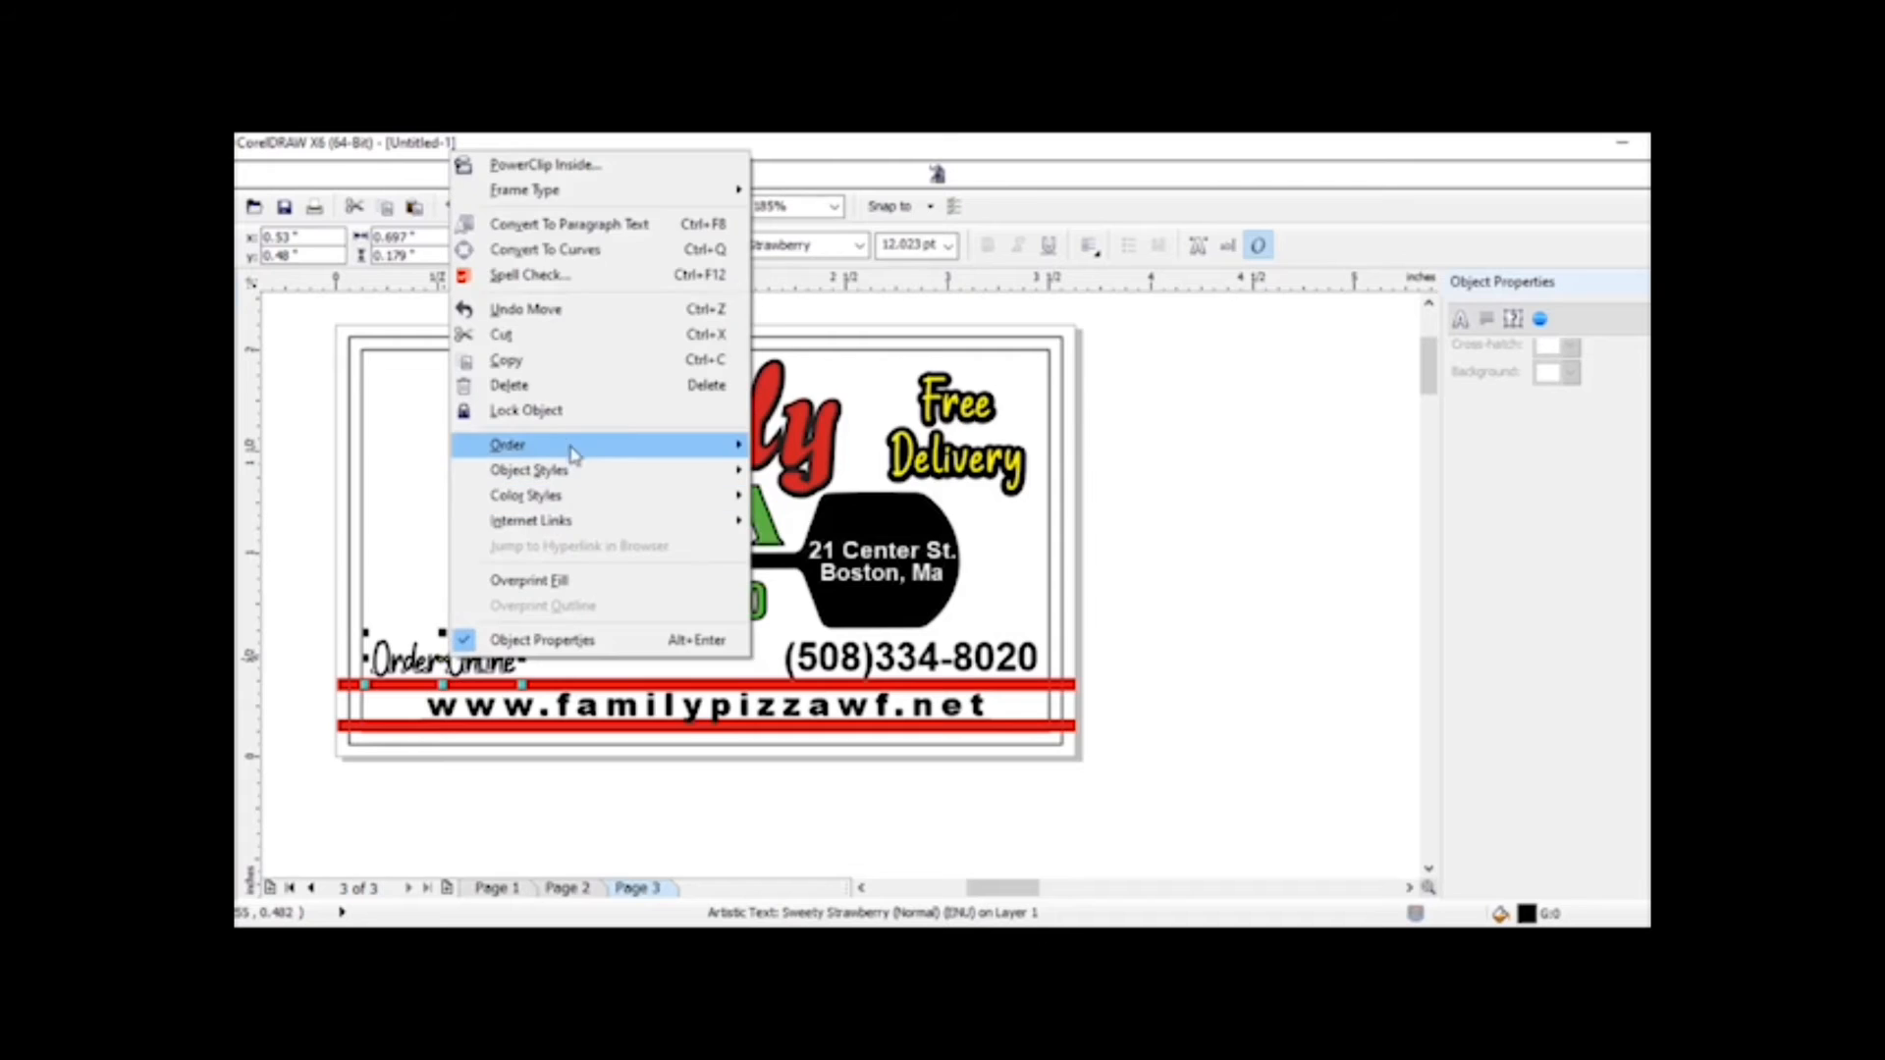
pyautogui.moveTo(508, 441)
pyautogui.click(791, 376)
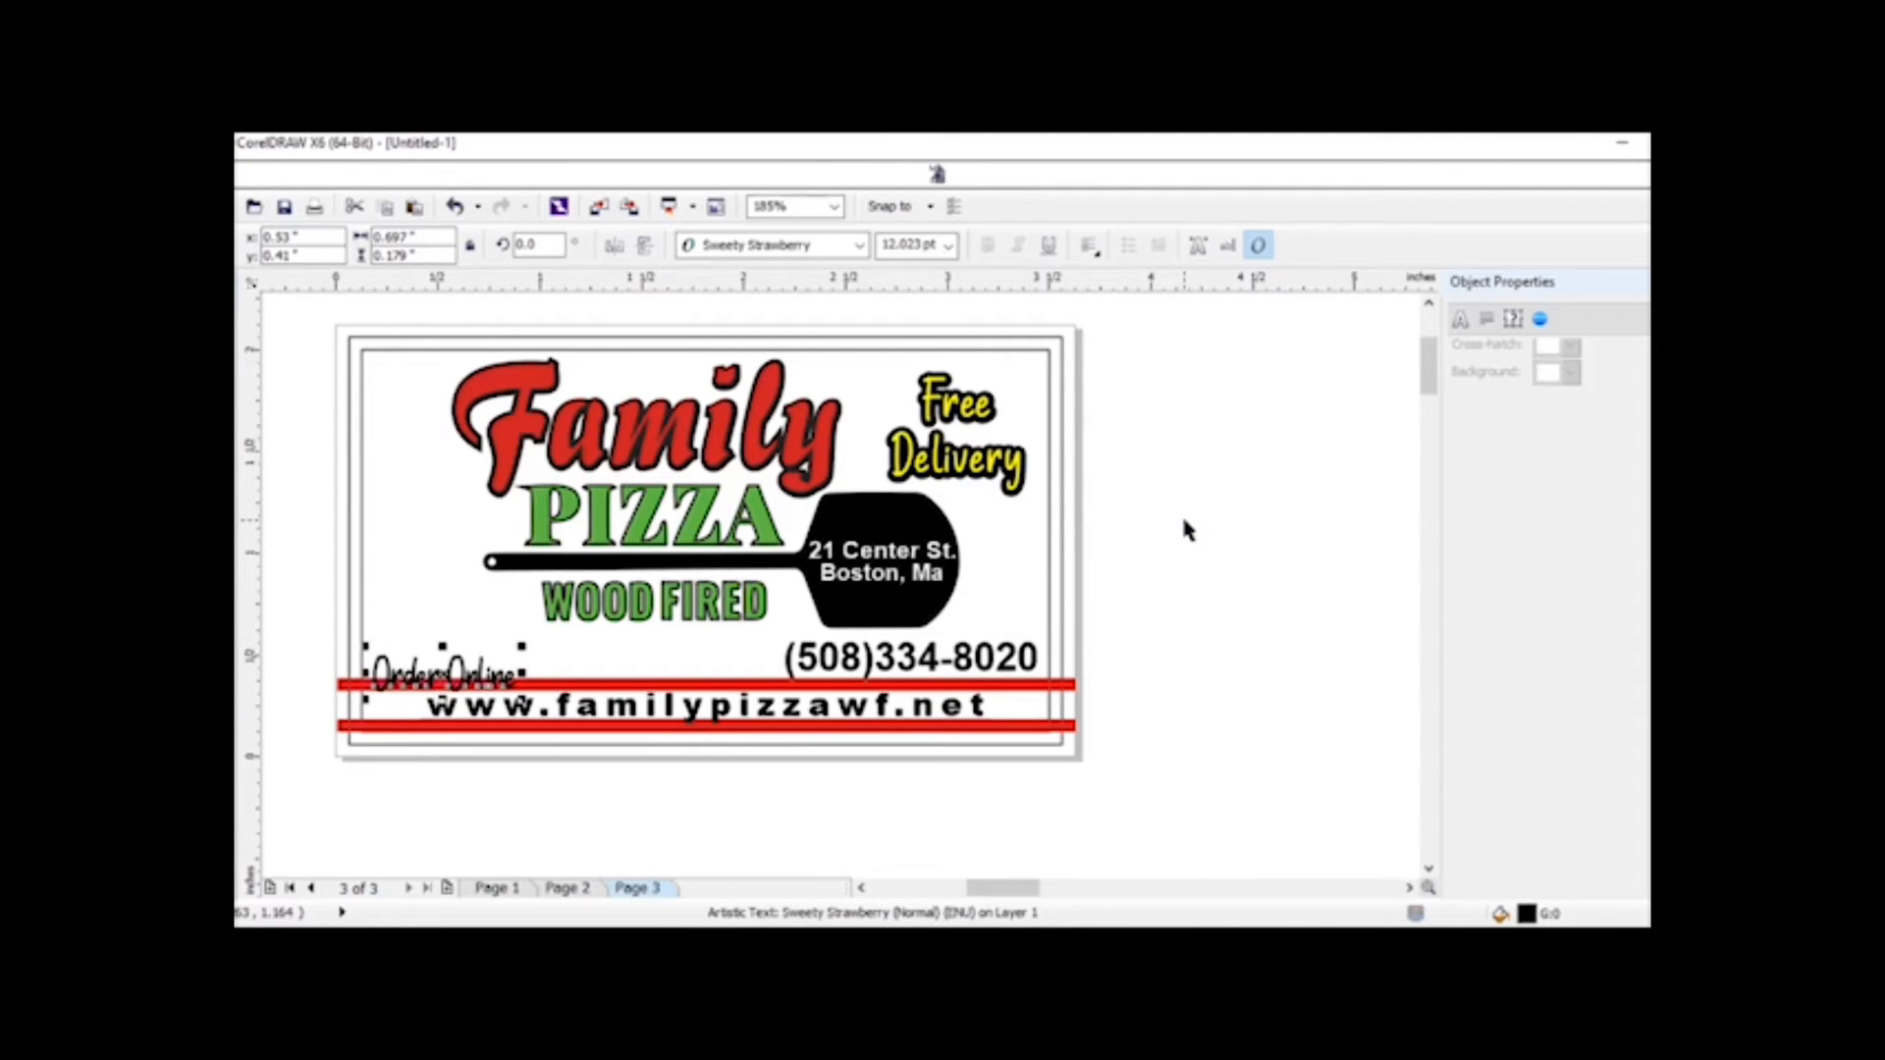
pyautogui.click(1276, 528)
pyautogui.click(472, 672)
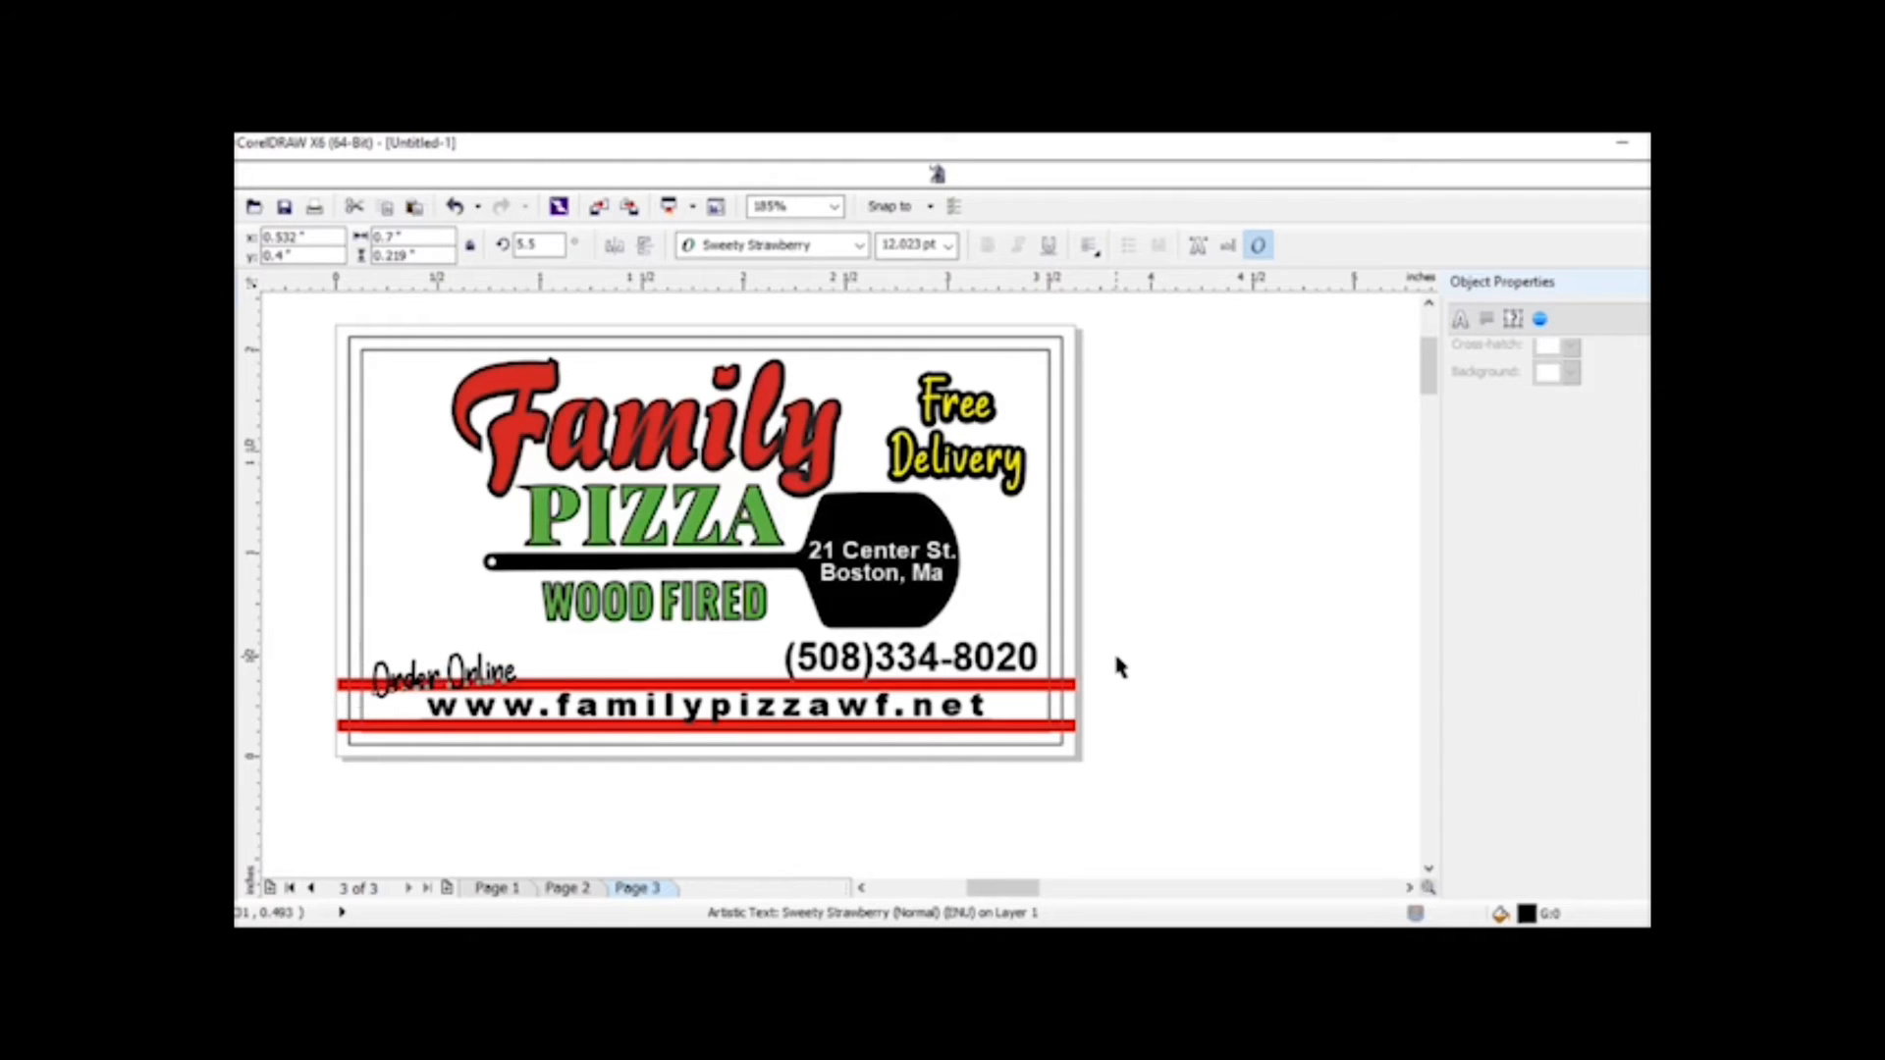
# - Move the phone number toward the card's centre, directly below WOOD FIRED
pyautogui.click(1031, 656)
pyautogui.moveTo(893, 656); pyautogui.dragTo(701, 653)
pyautogui.click(958, 667)
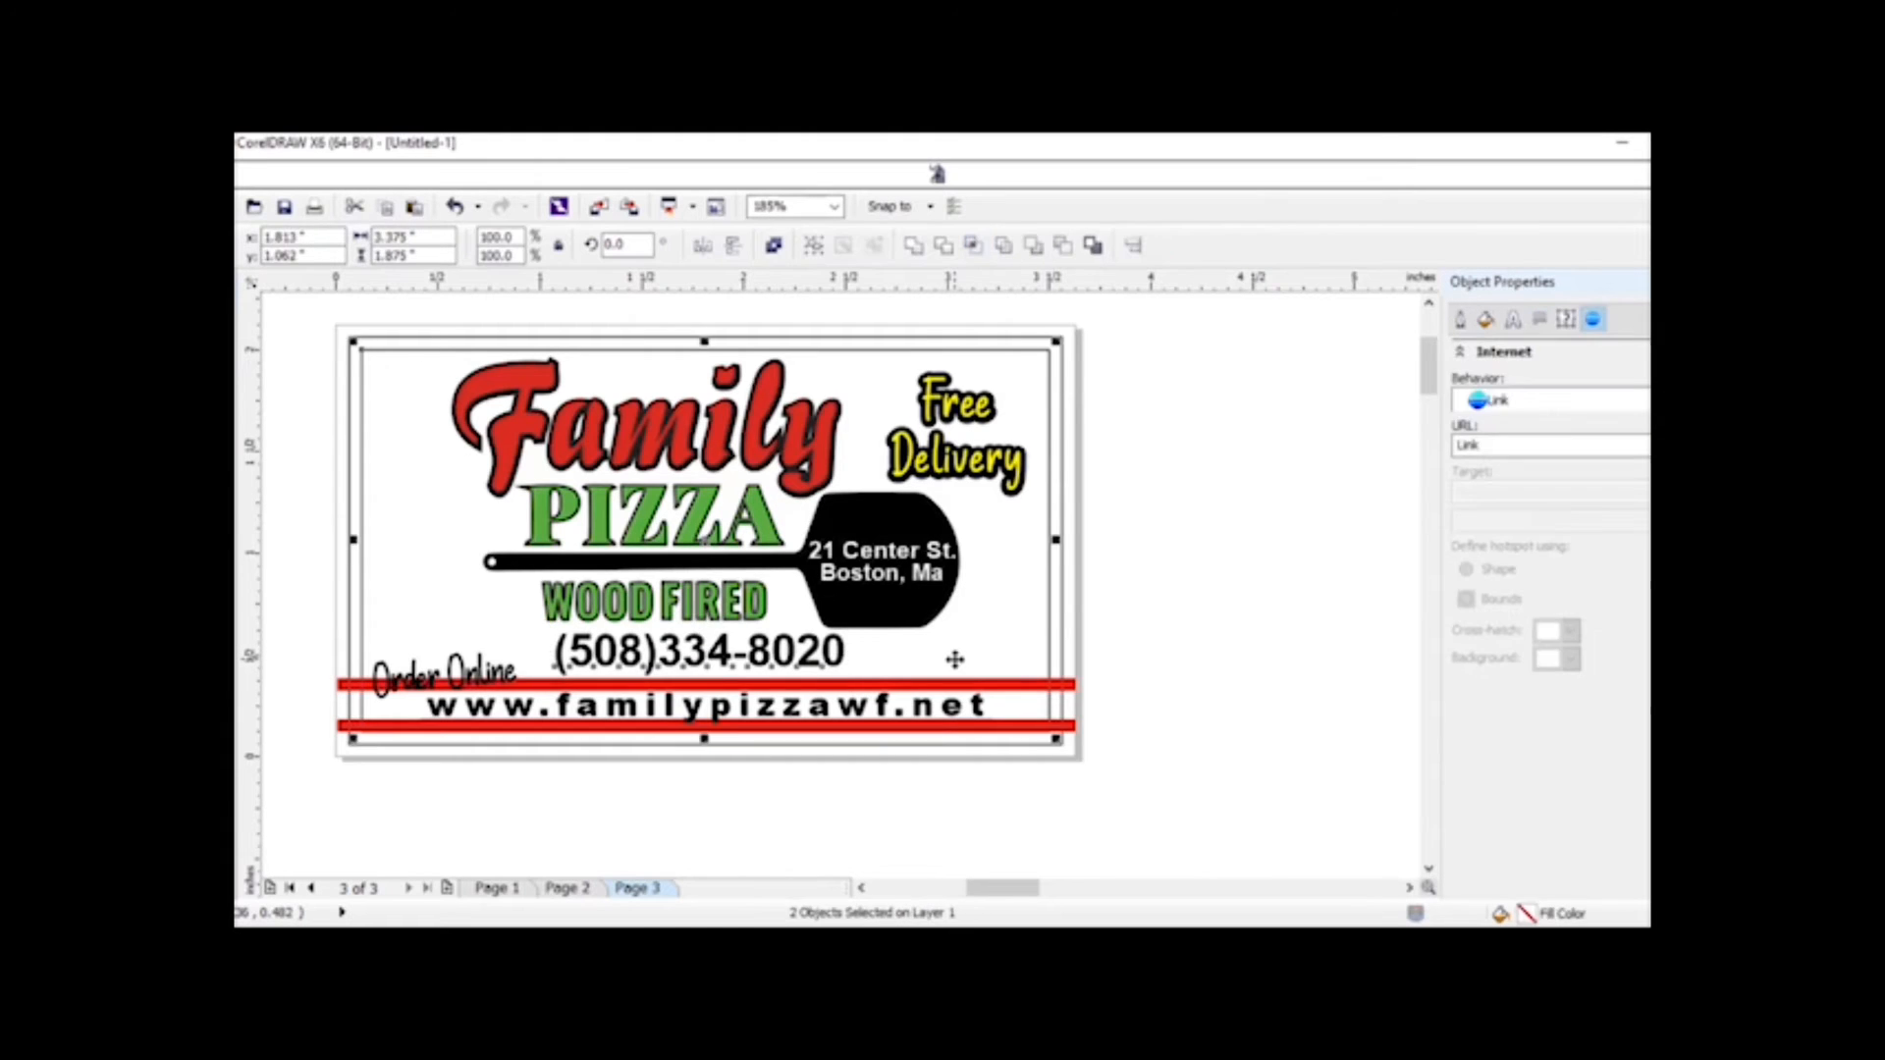
pyautogui.click(1129, 652)
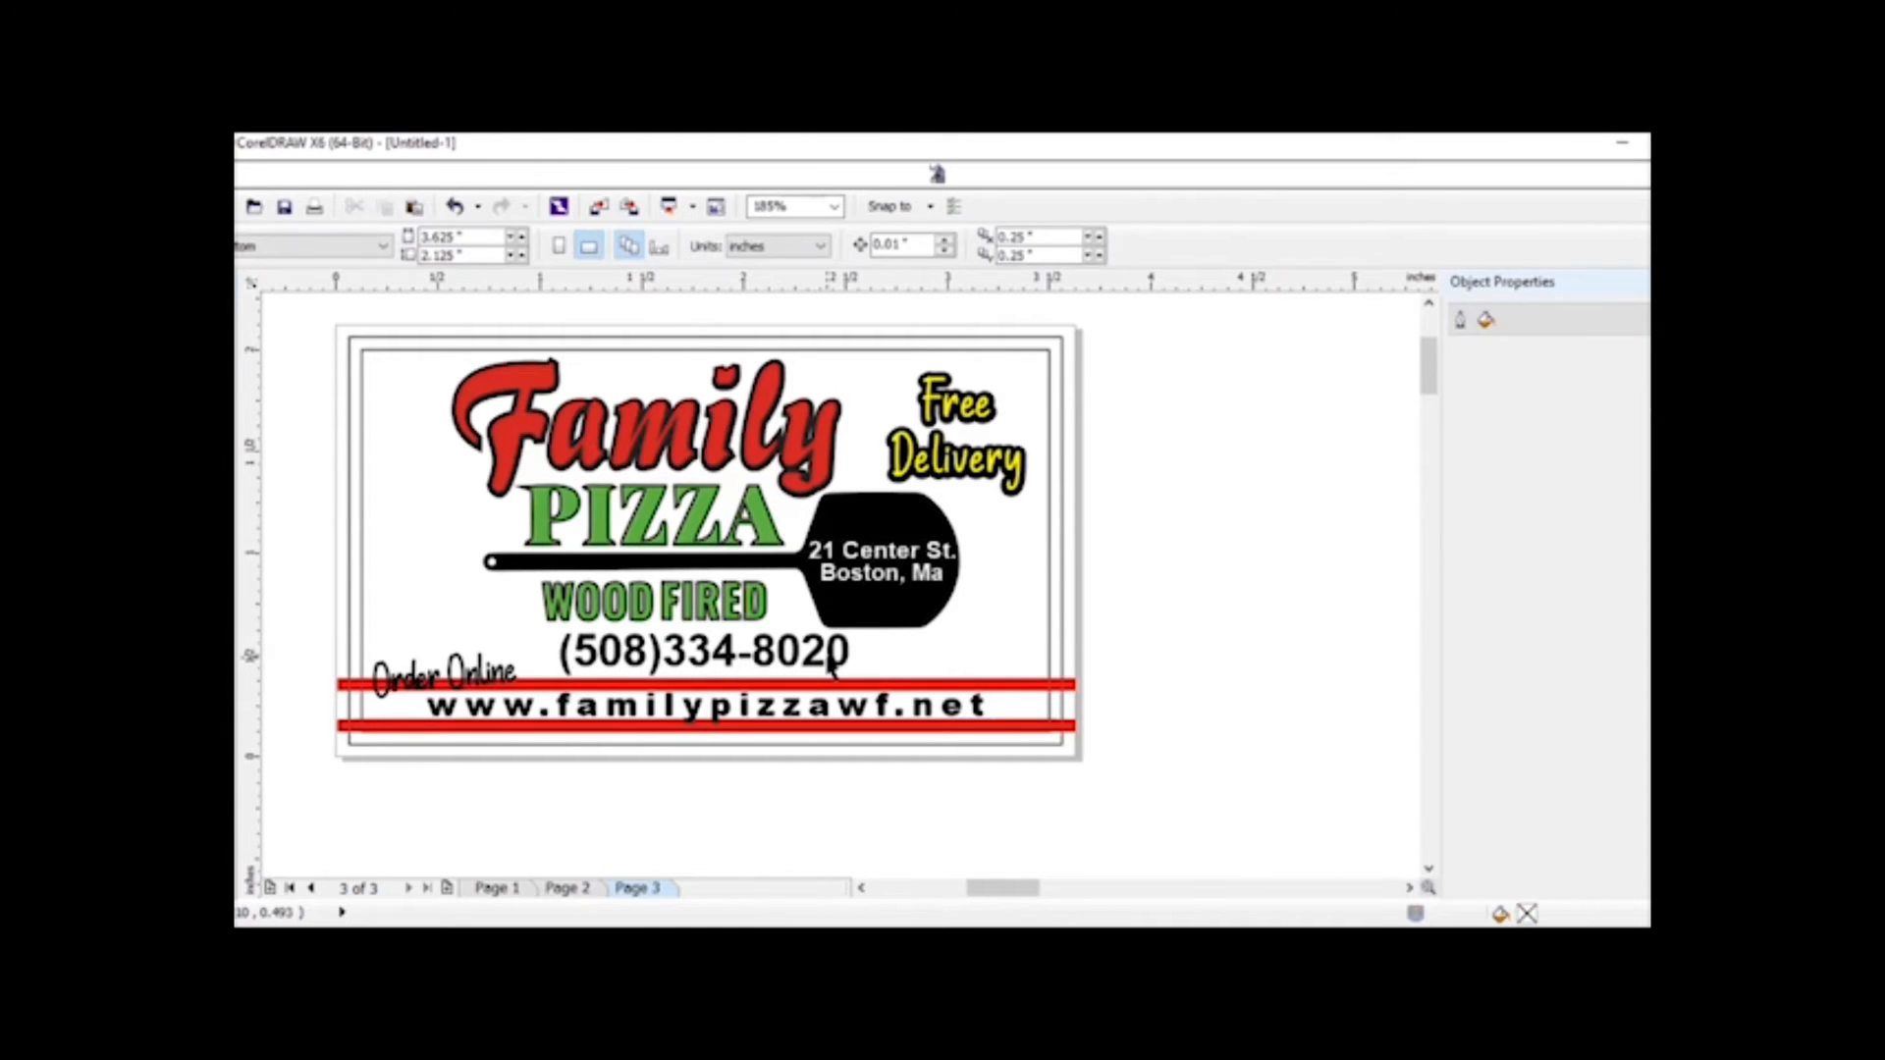
# - Set the phone number's font to Bahnschrift and scale it down to fit centred beneath WOOD FIRED
pyautogui.click(658, 666)
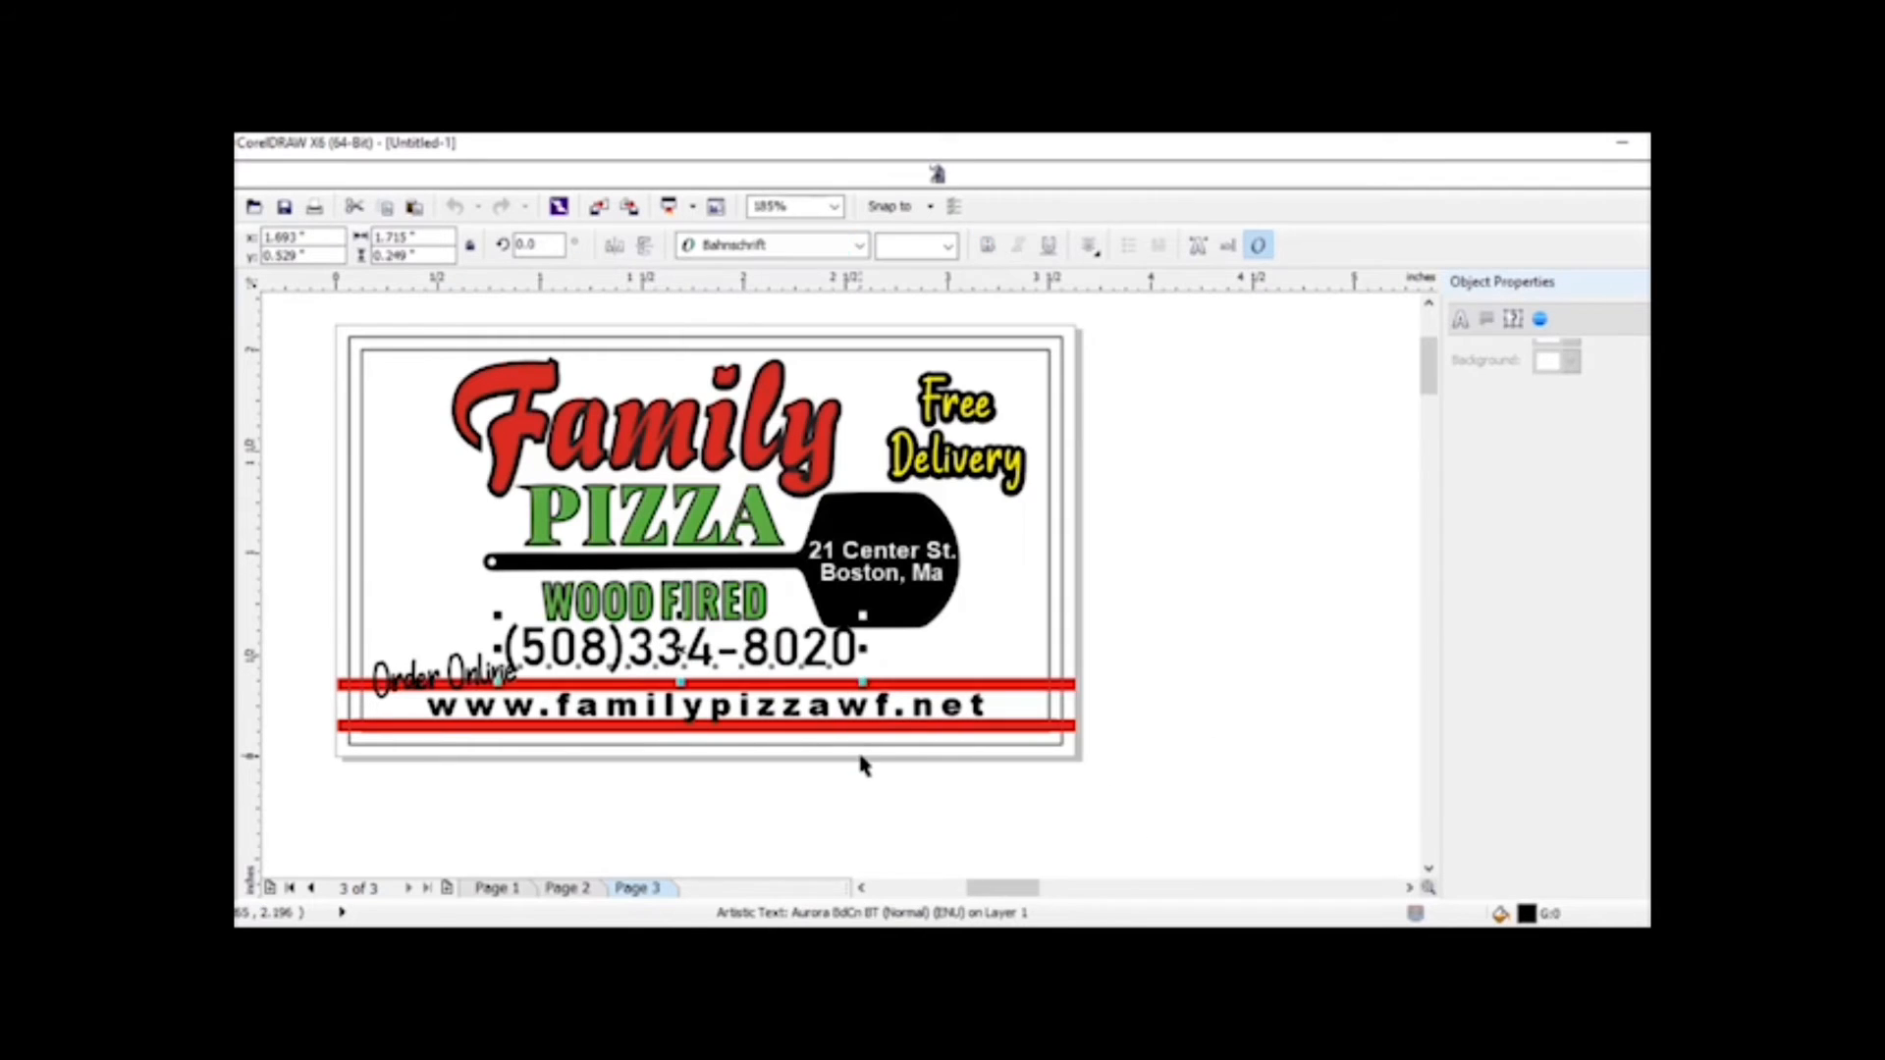
pyautogui.moveTo(865, 619); pyautogui.dragTo(850, 630)
pyautogui.moveTo(626, 656); pyautogui.dragTo(654, 651)
# - Add the two-line text "Fresh Ingredients" on the empty area beside the card and scale it to about 10 pt
pyautogui.click(299, 594)
pyautogui.click(236, 584)
pyautogui.click(1121, 537)
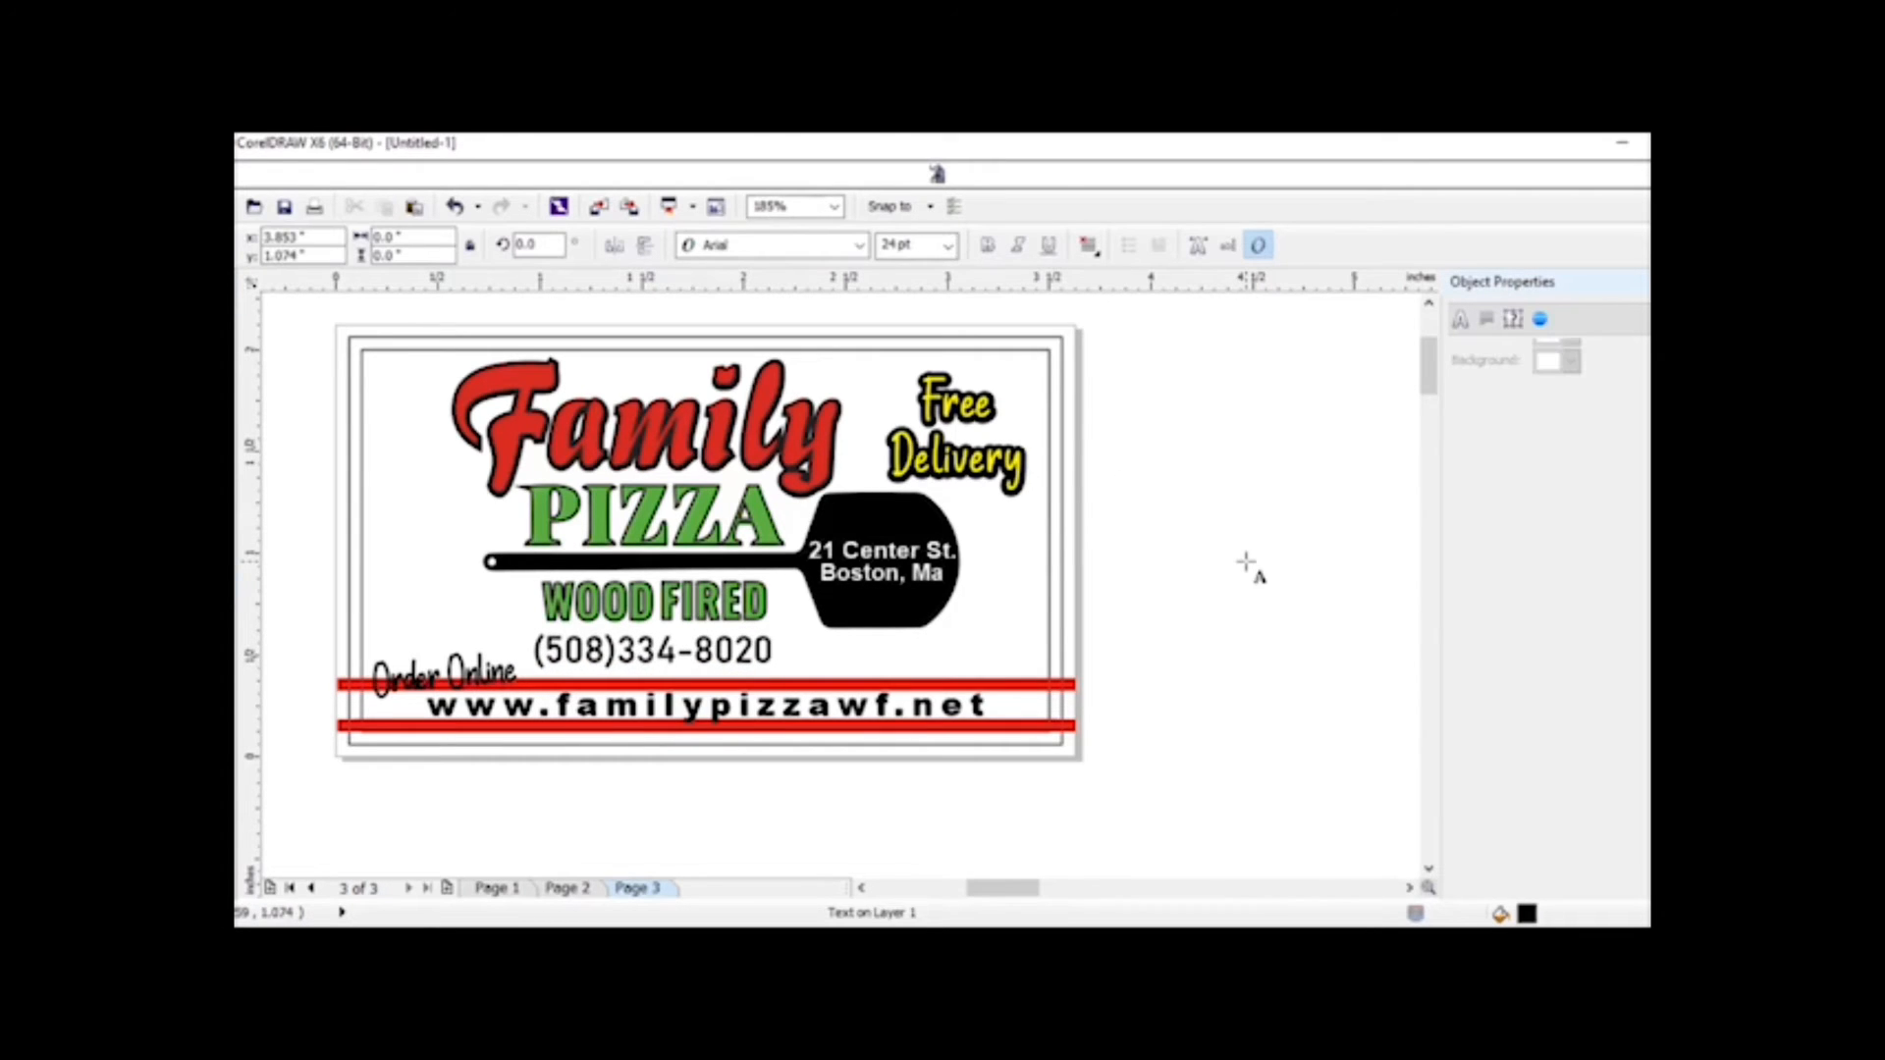
pyautogui.write('Fresh')
pyautogui.press('Return')
pyautogui.write('Ingredients')
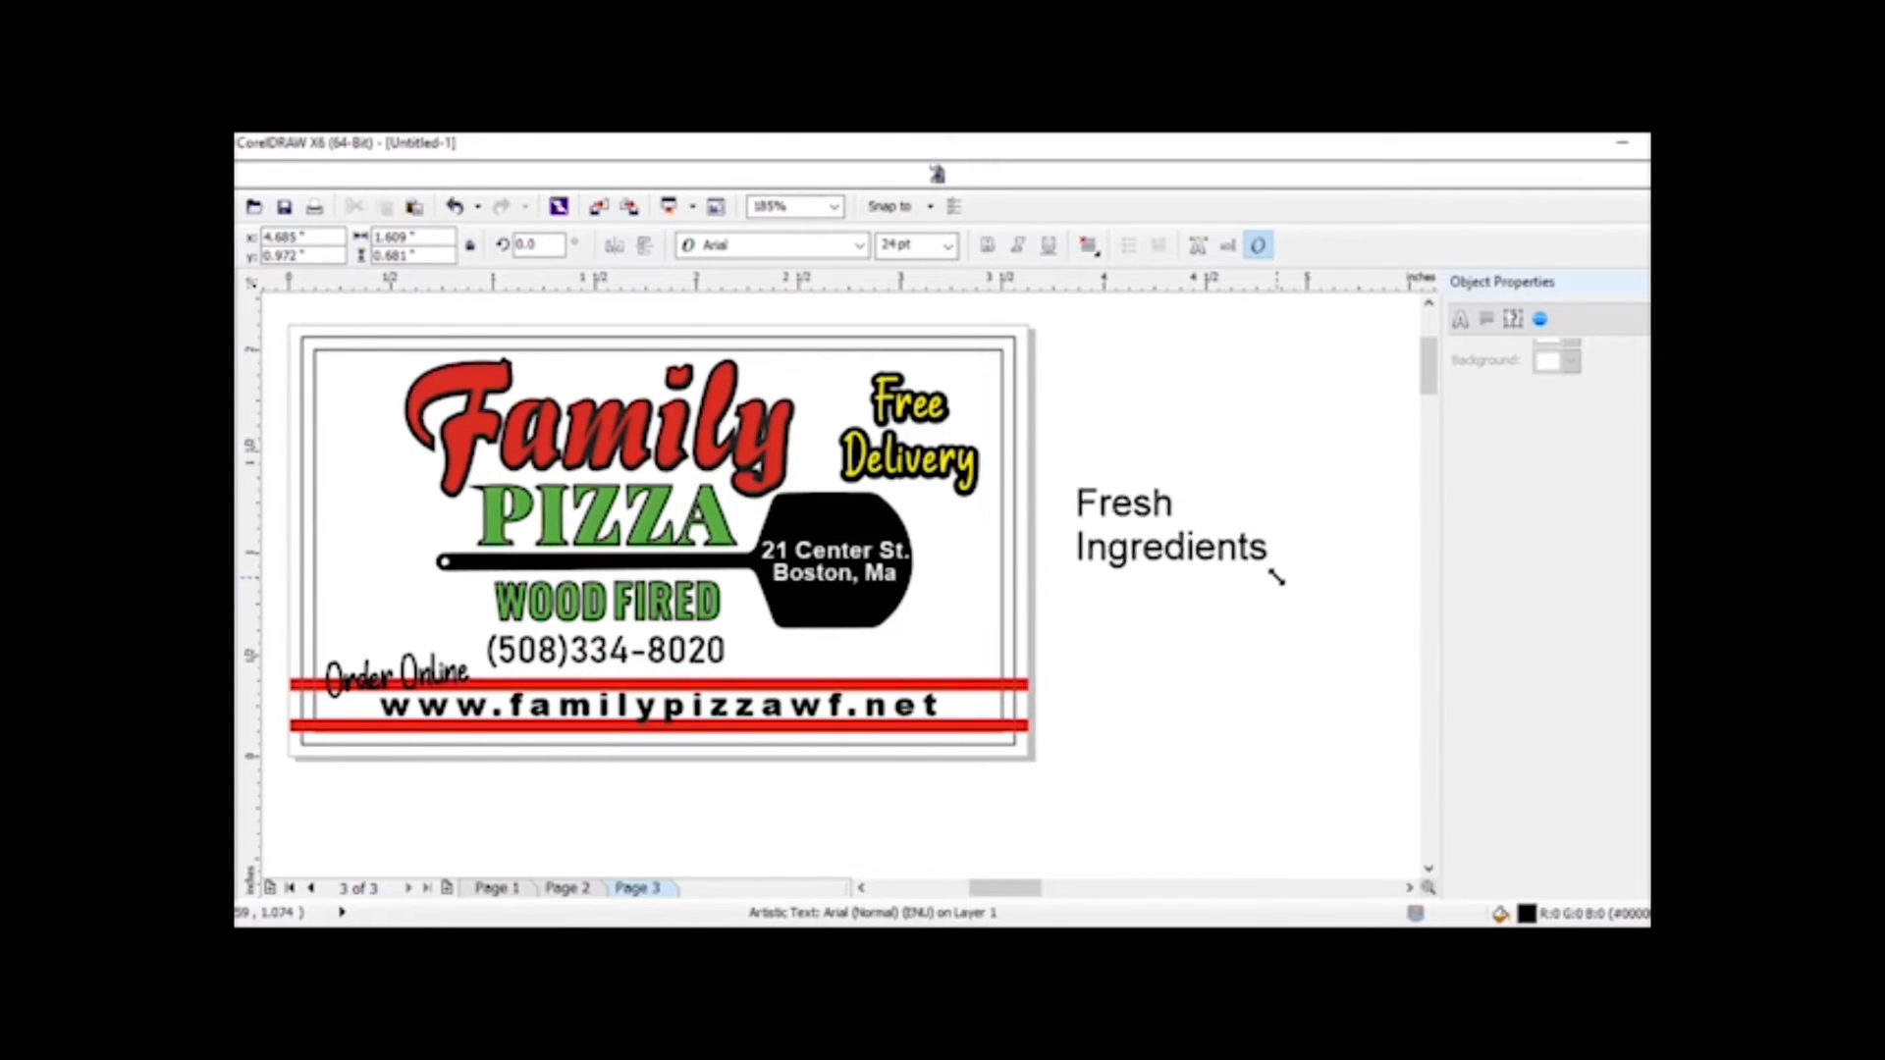
pyautogui.hotkey('ctrl', 'space')
# - Set the Fresh Ingredients text to the Sweety Strawberry font with centre alignment
pyautogui.click(842, 244)
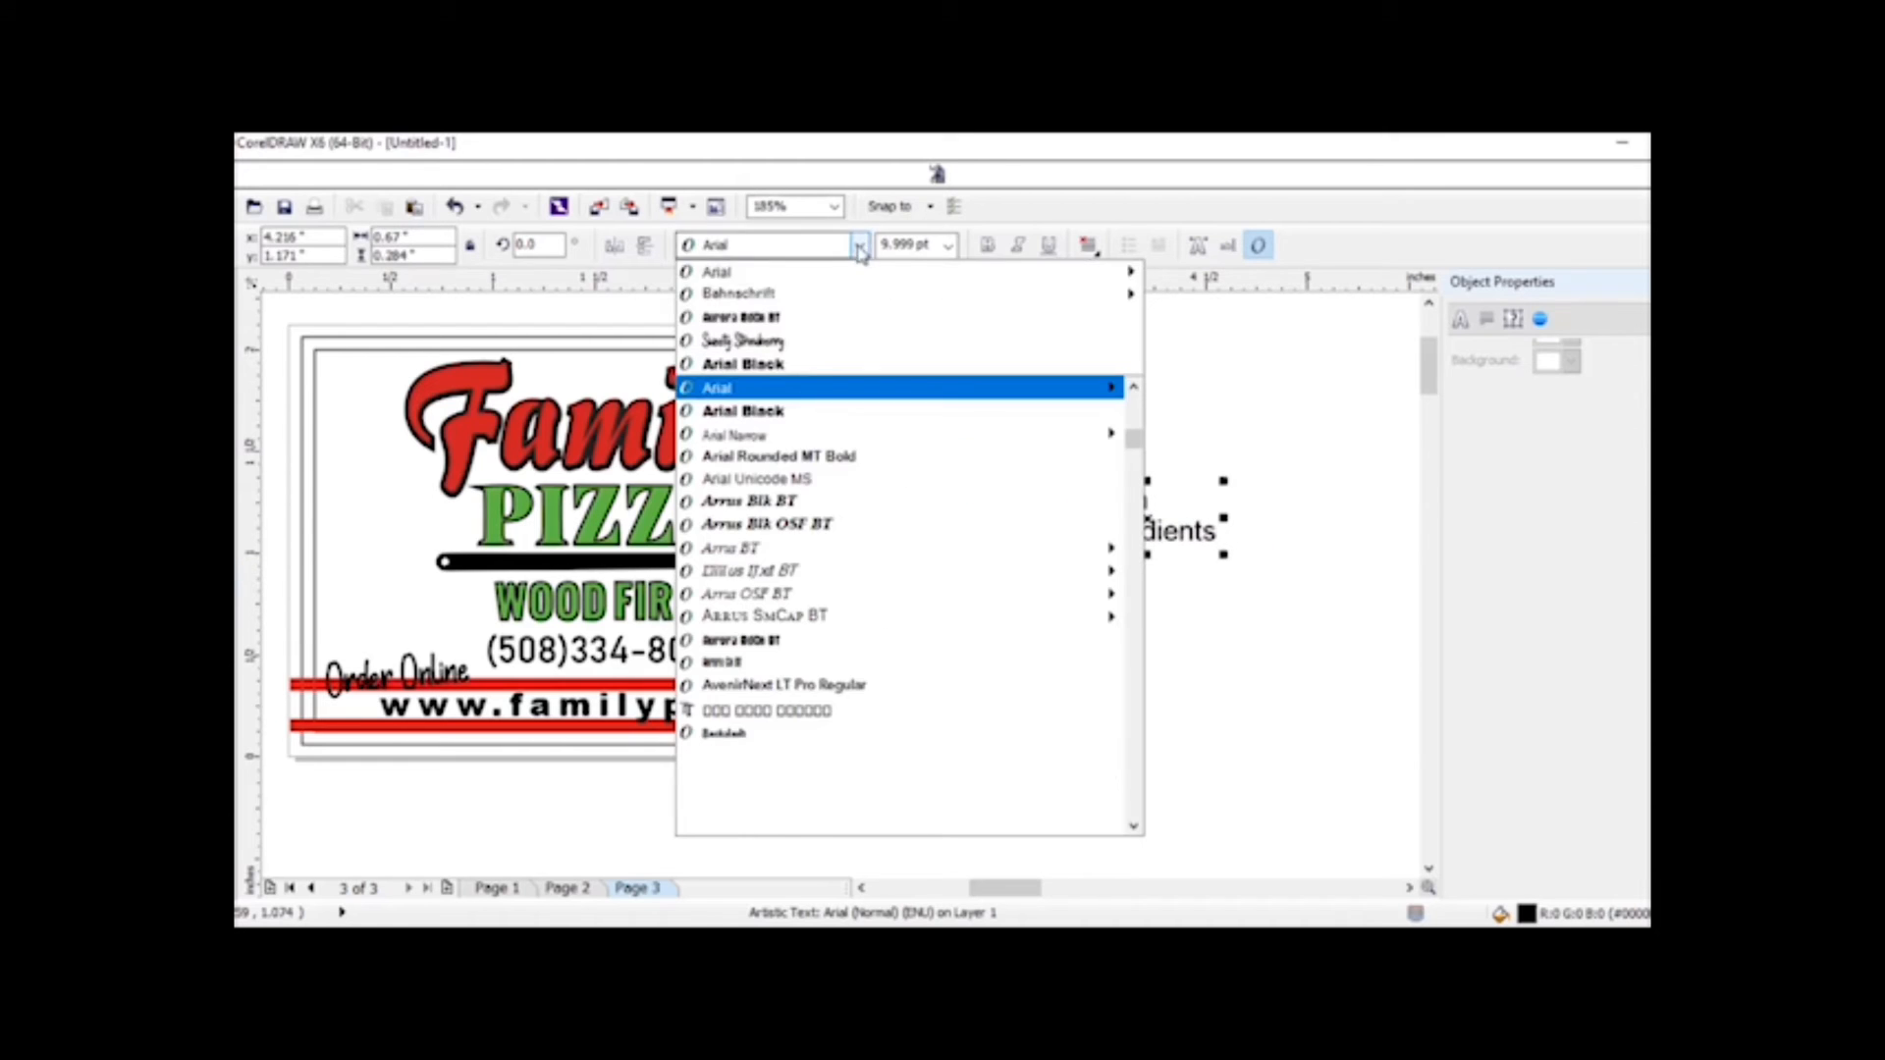
pyautogui.click(837, 343)
pyautogui.hotkey('ctrl', 'space')
pyautogui.click(1050, 451)
pyautogui.click(1084, 500)
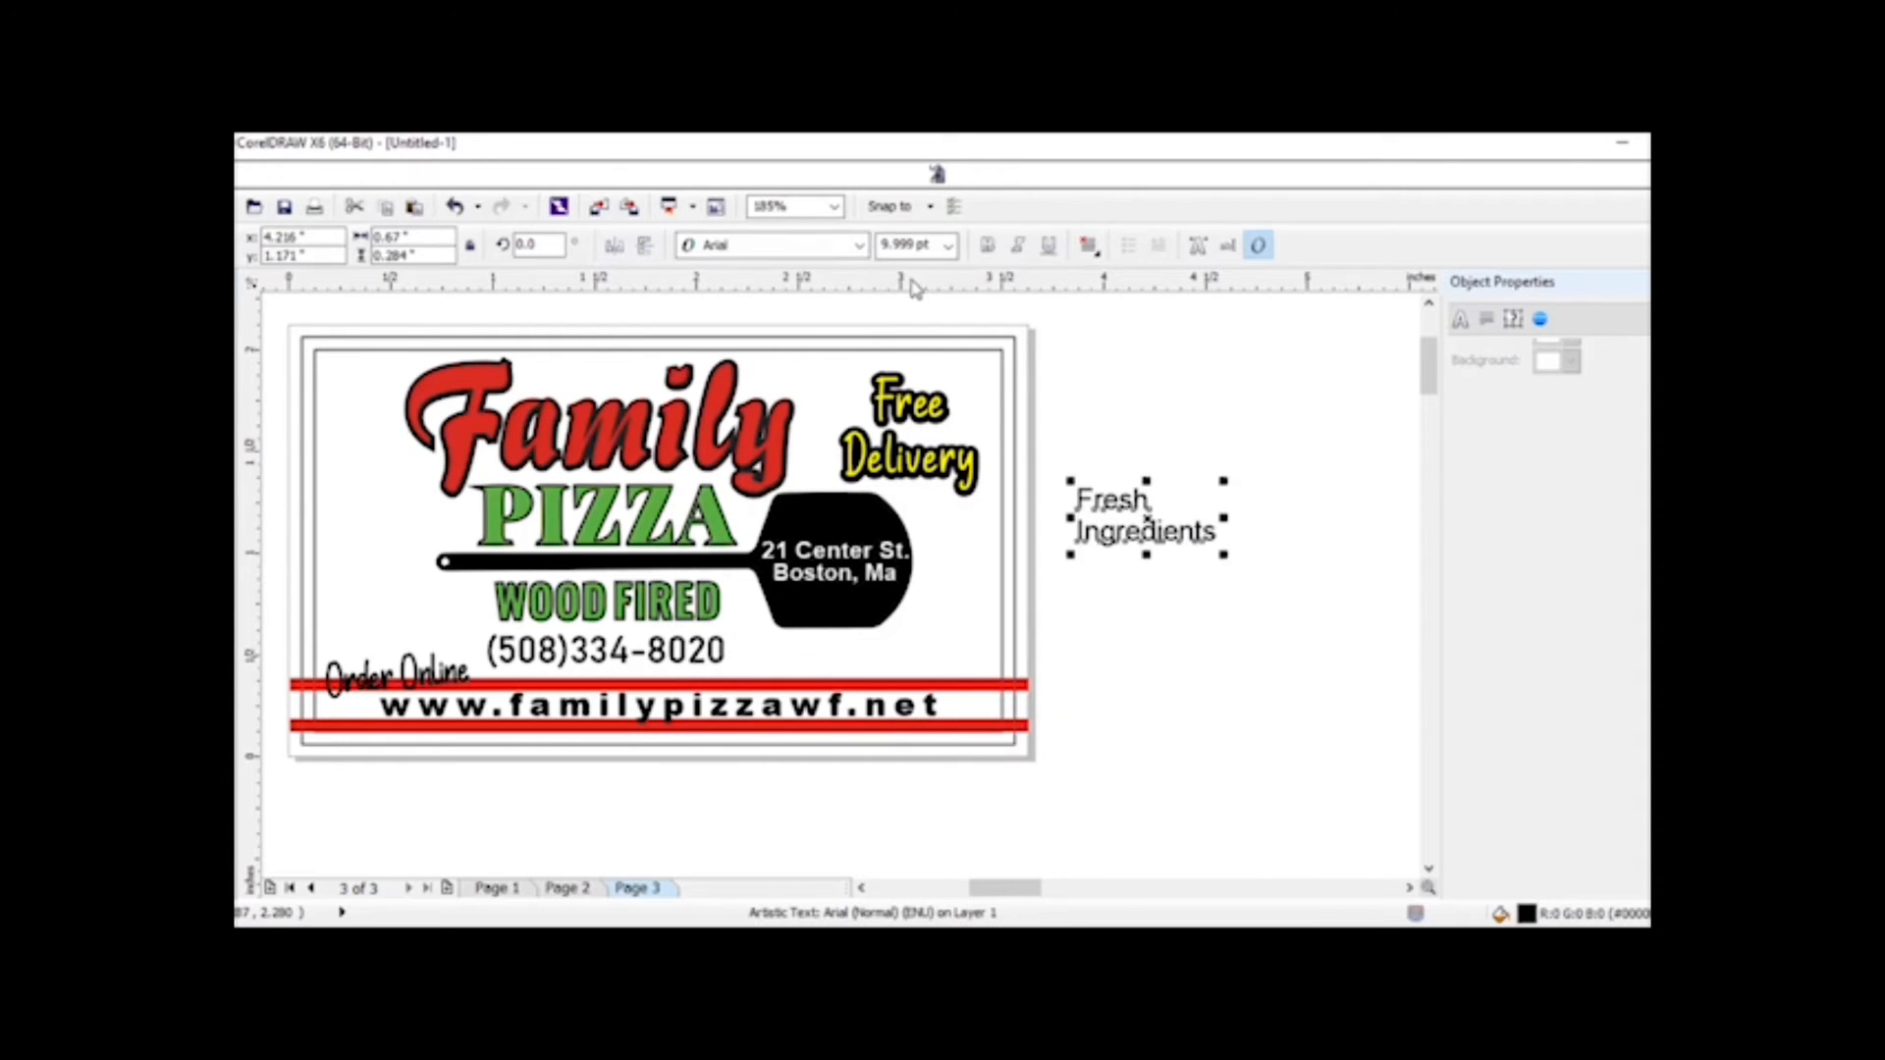
pyautogui.click(859, 245)
pyautogui.click(839, 299)
pyautogui.click(1088, 244)
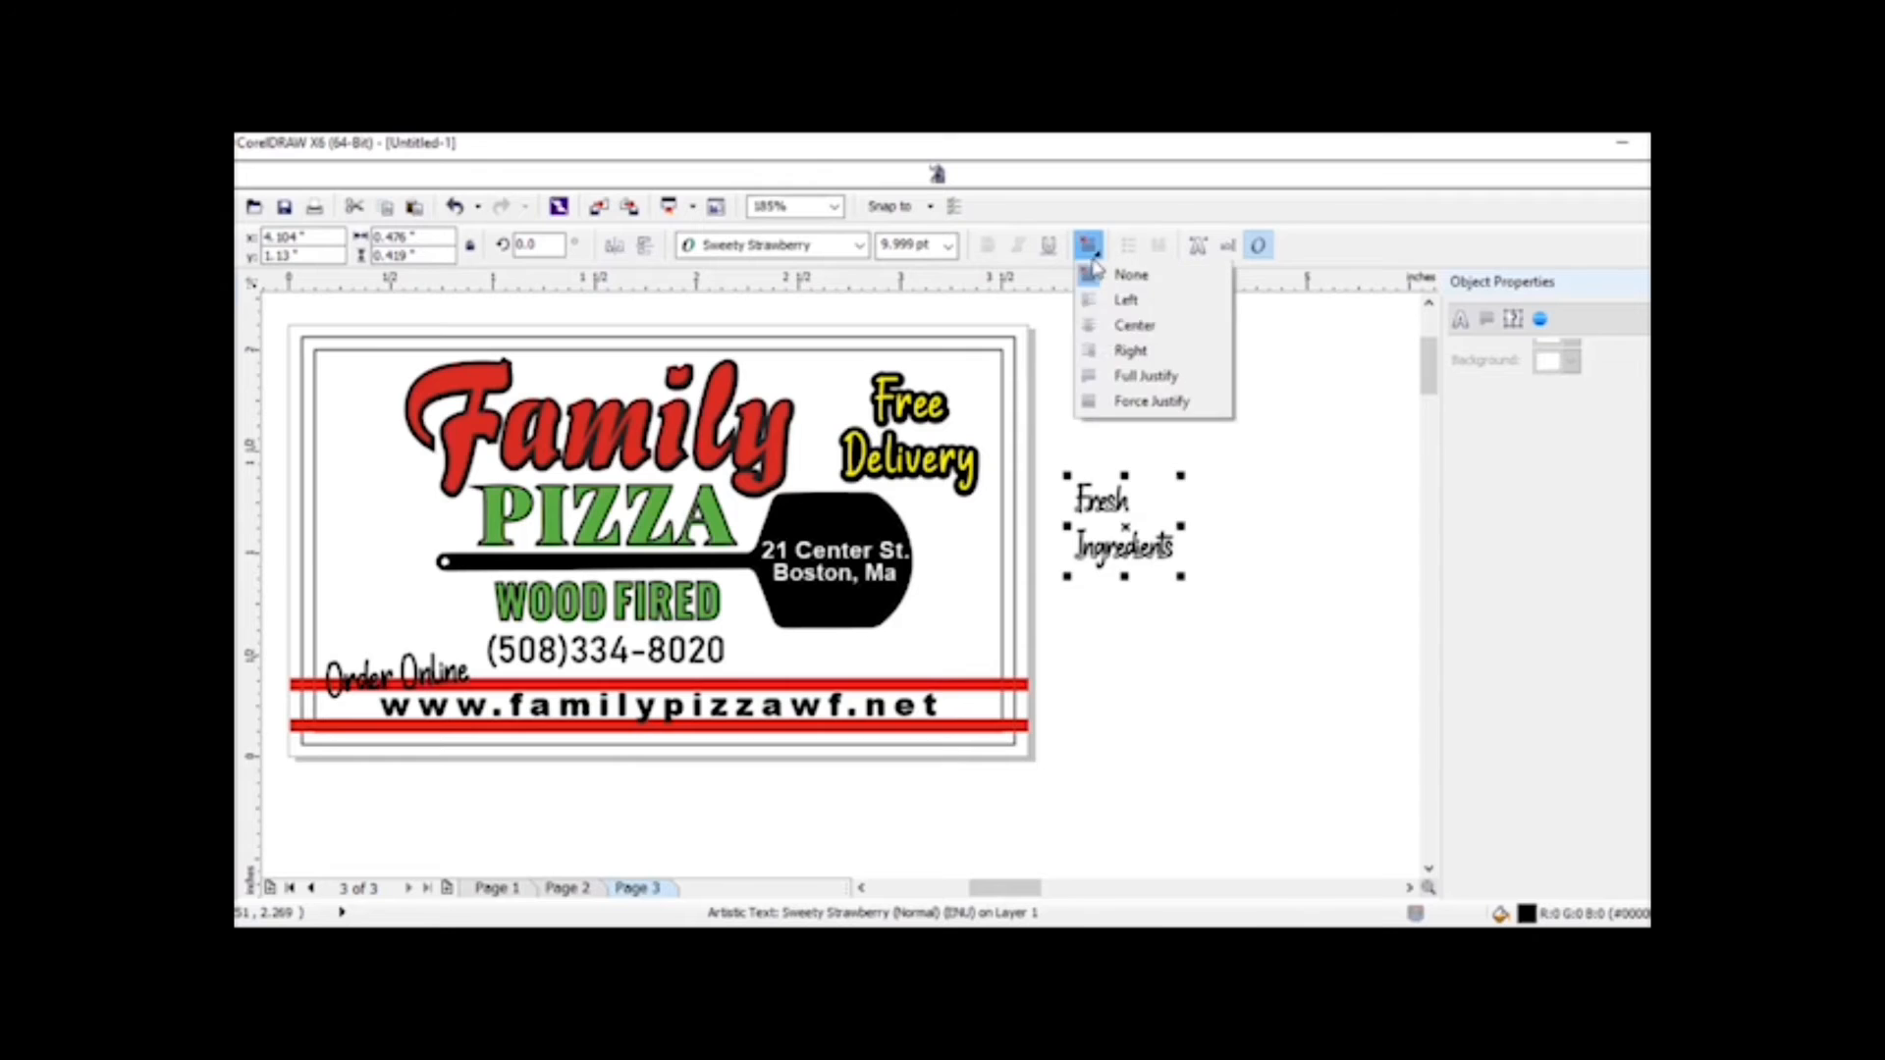
pyautogui.click(1100, 327)
# - Move the Fresh Ingredients text onto the card beside PIZZA and rotate it about 9.2 degrees
pyautogui.moveTo(1172, 494); pyautogui.dragTo(423, 479)
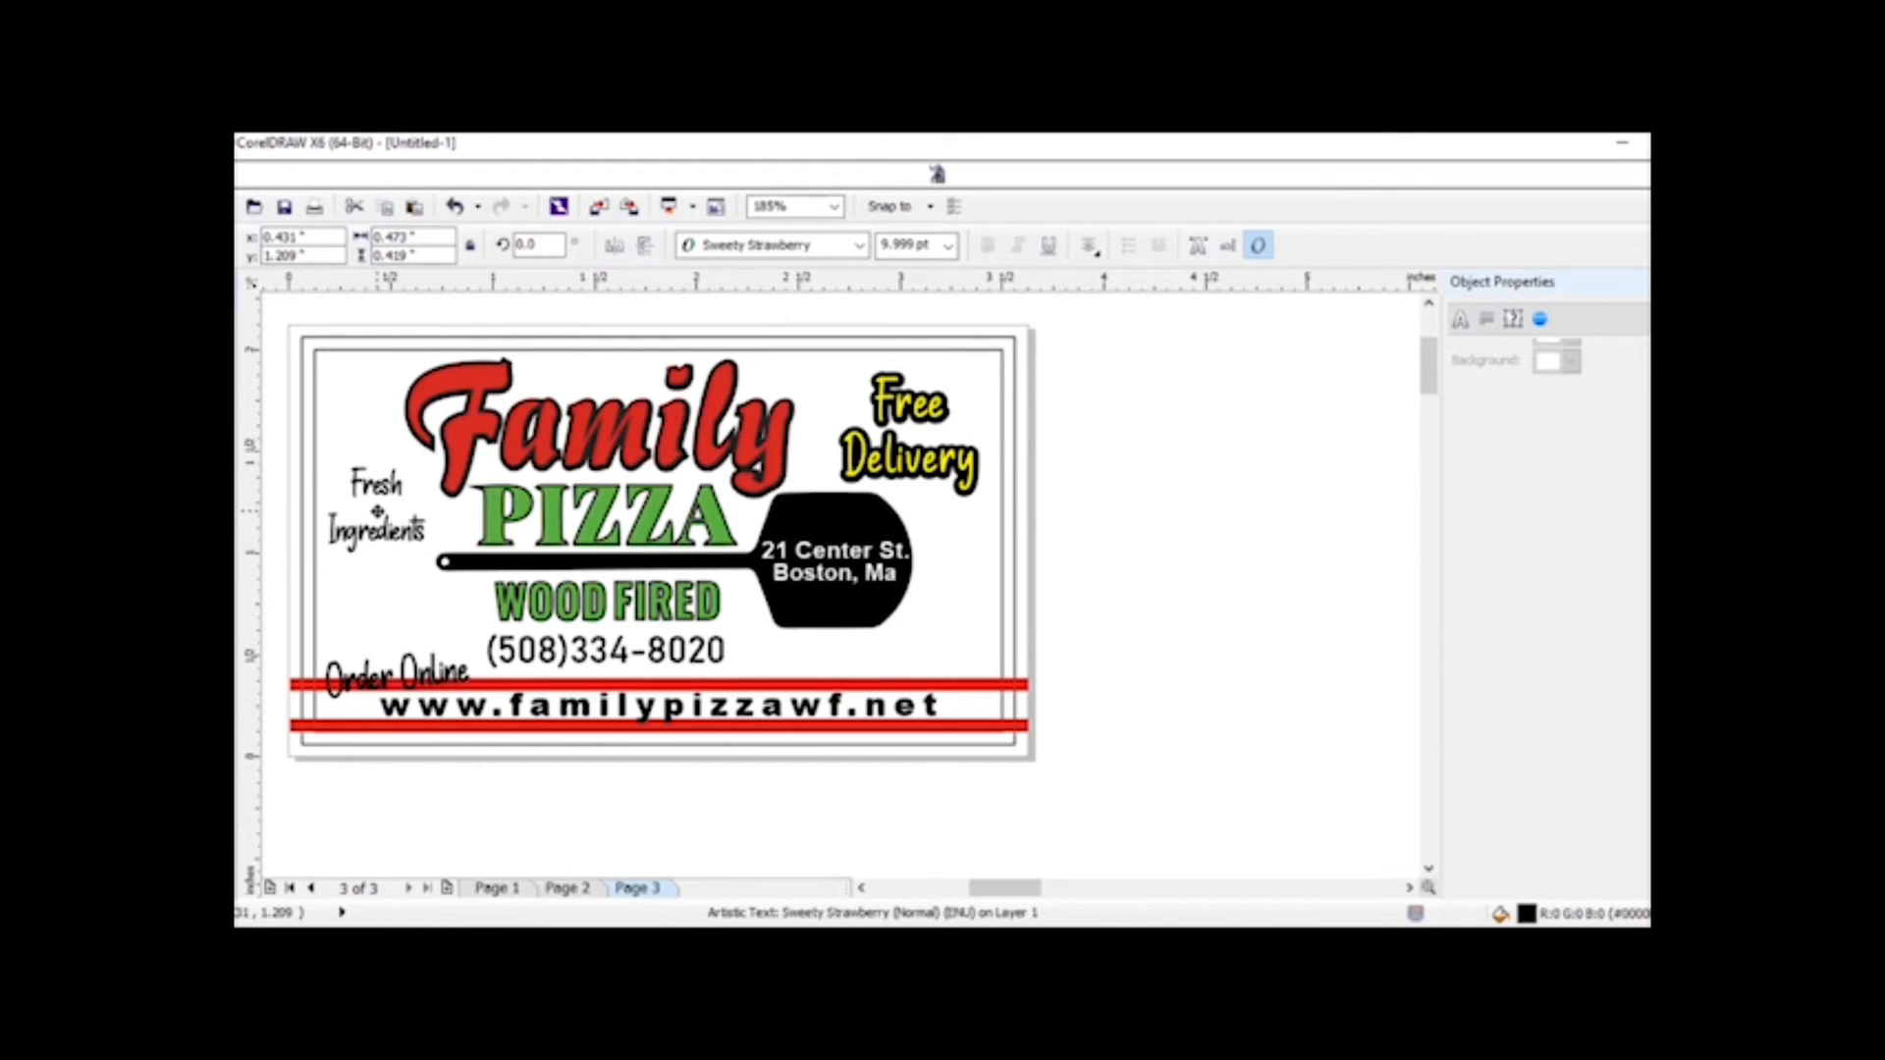
pyautogui.click(1127, 540)
pyautogui.click(377, 532)
pyautogui.click(377, 532)
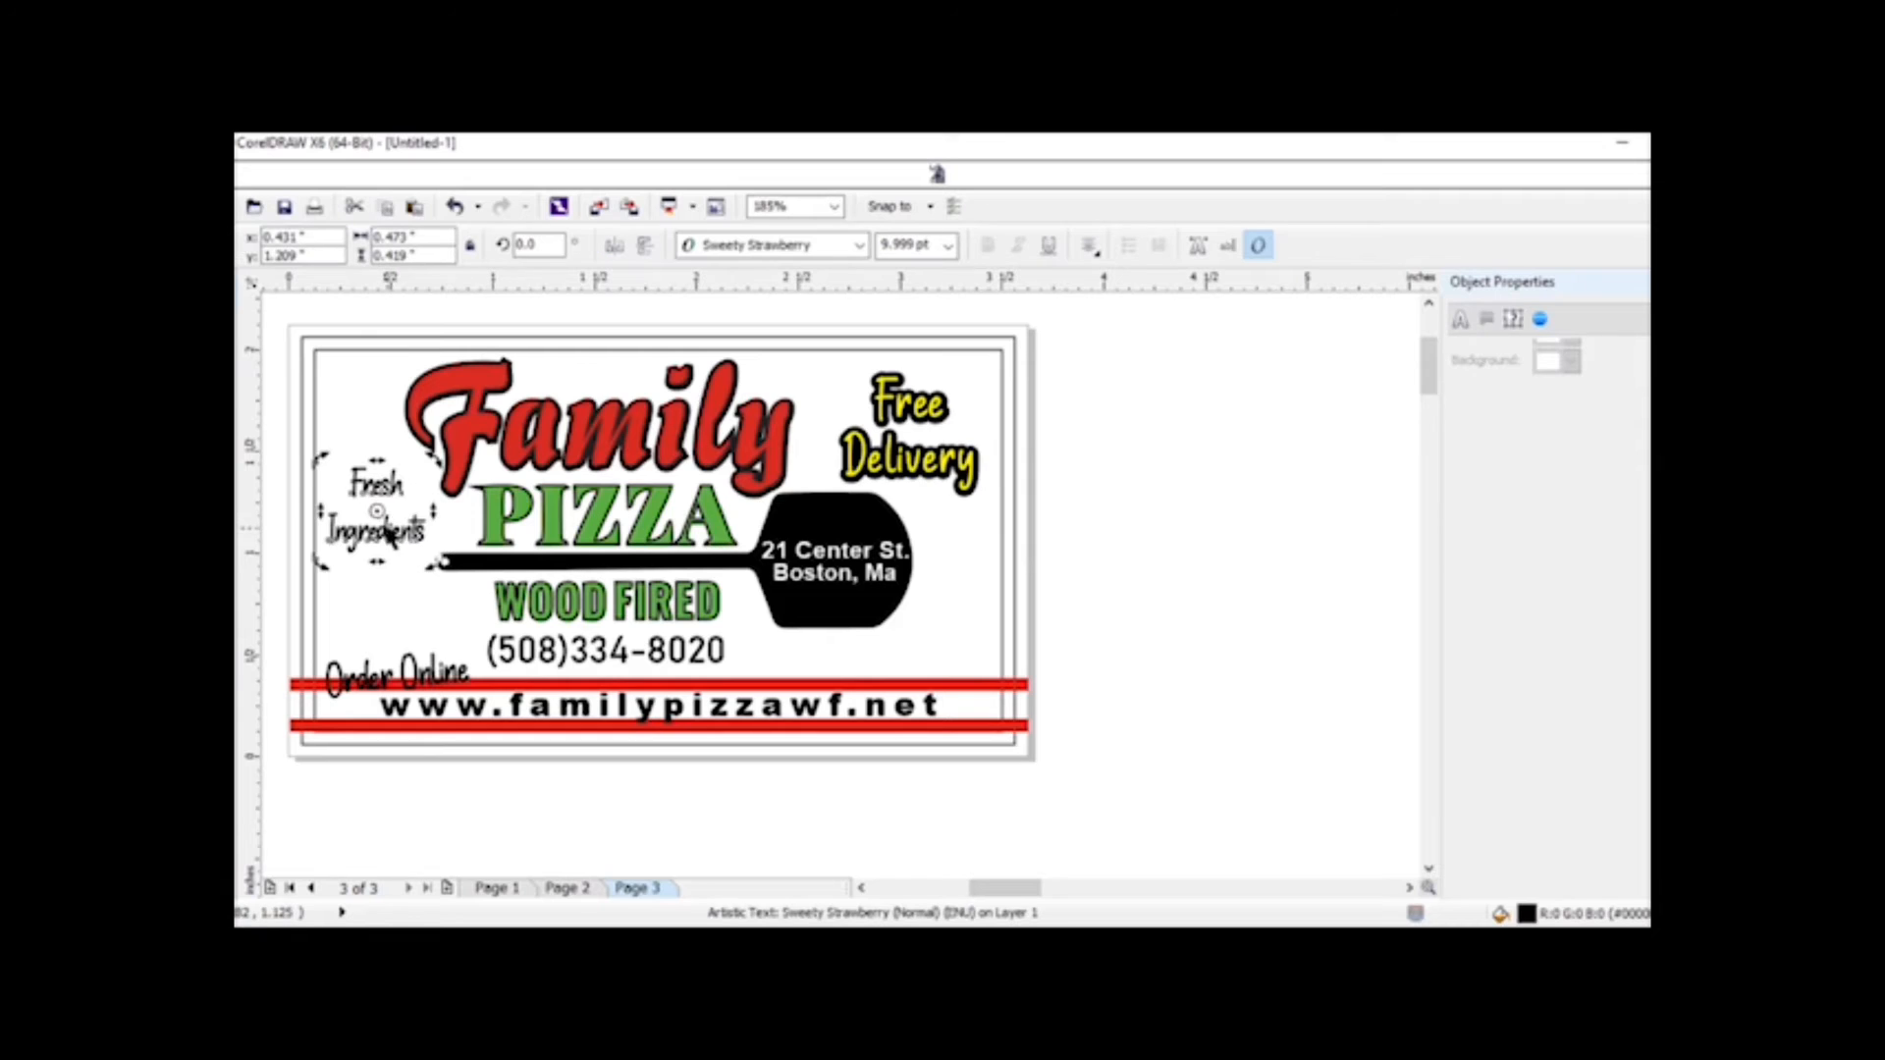
pyautogui.moveTo(433, 458); pyautogui.dragTo(426, 450)
# - Fill the Fresh Ingredients text with Yellow from the RGB palette and add a black contour around it
pyautogui.click(221, 805)
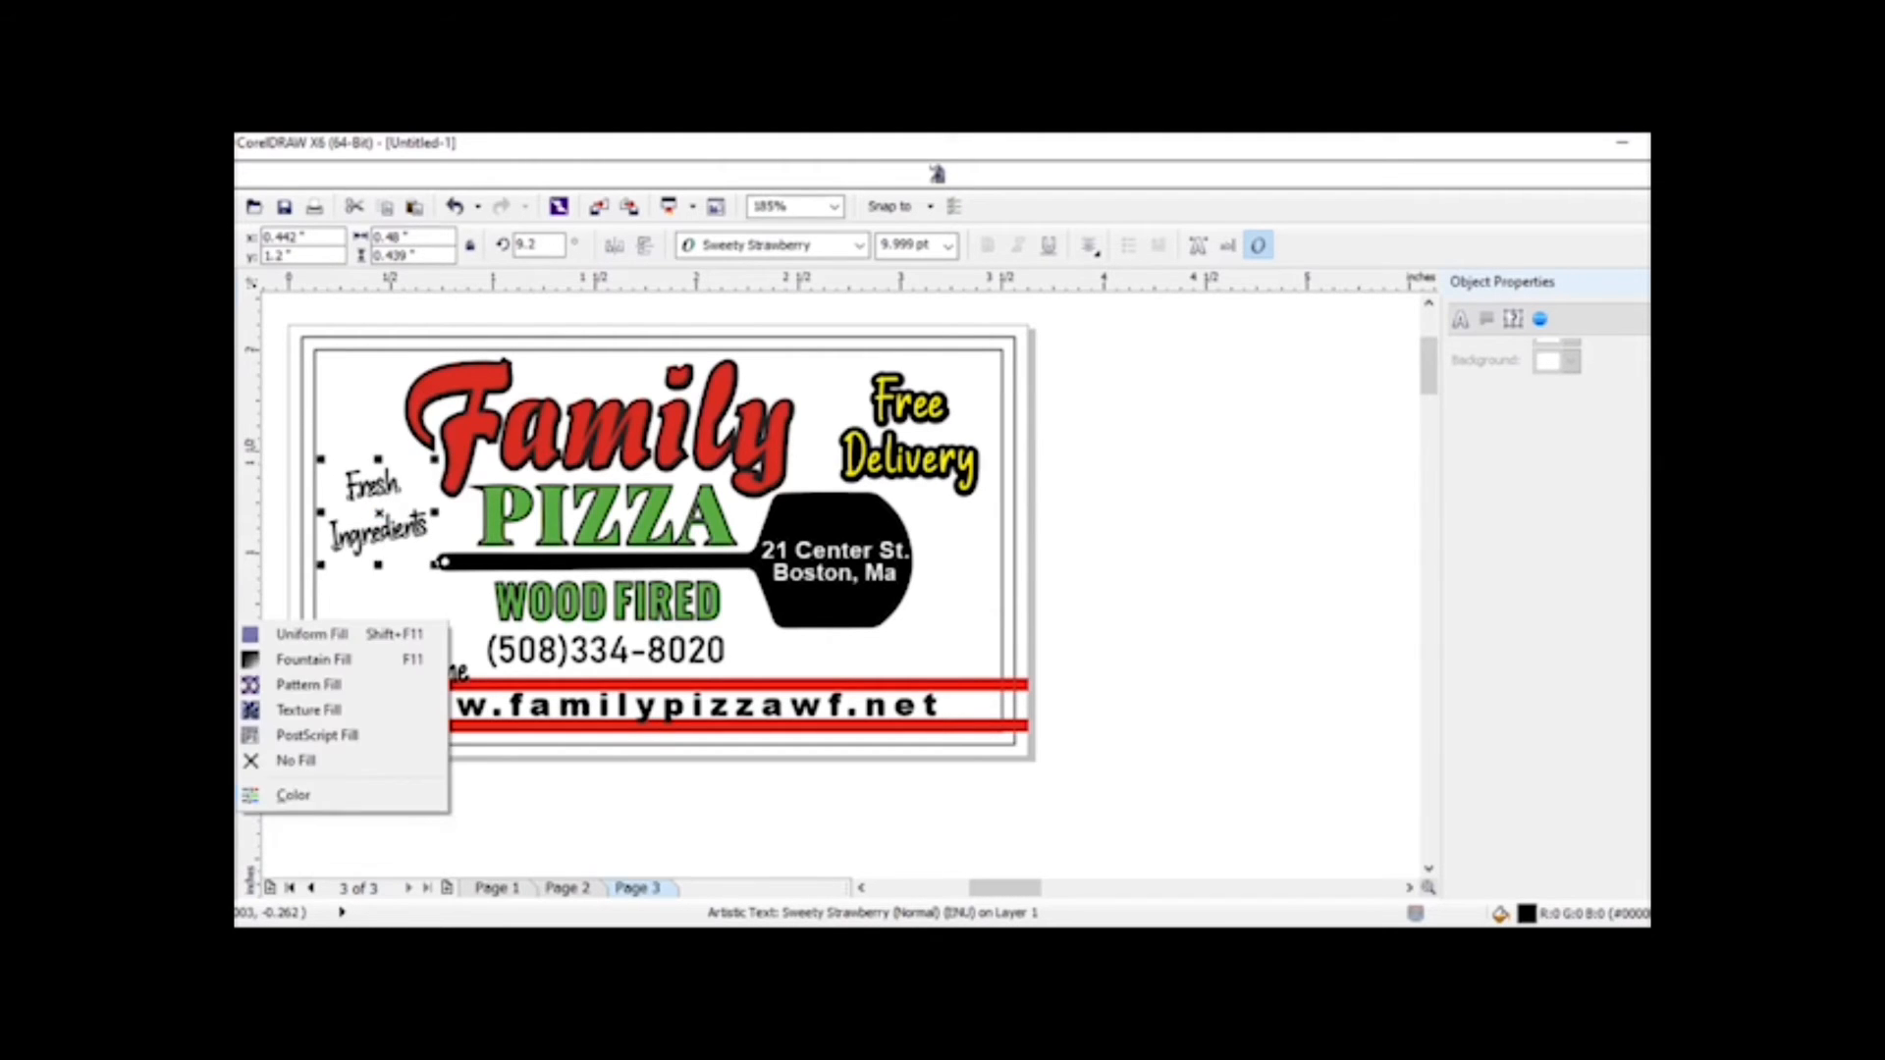
pyautogui.click(337, 637)
pyautogui.click(1423, 360)
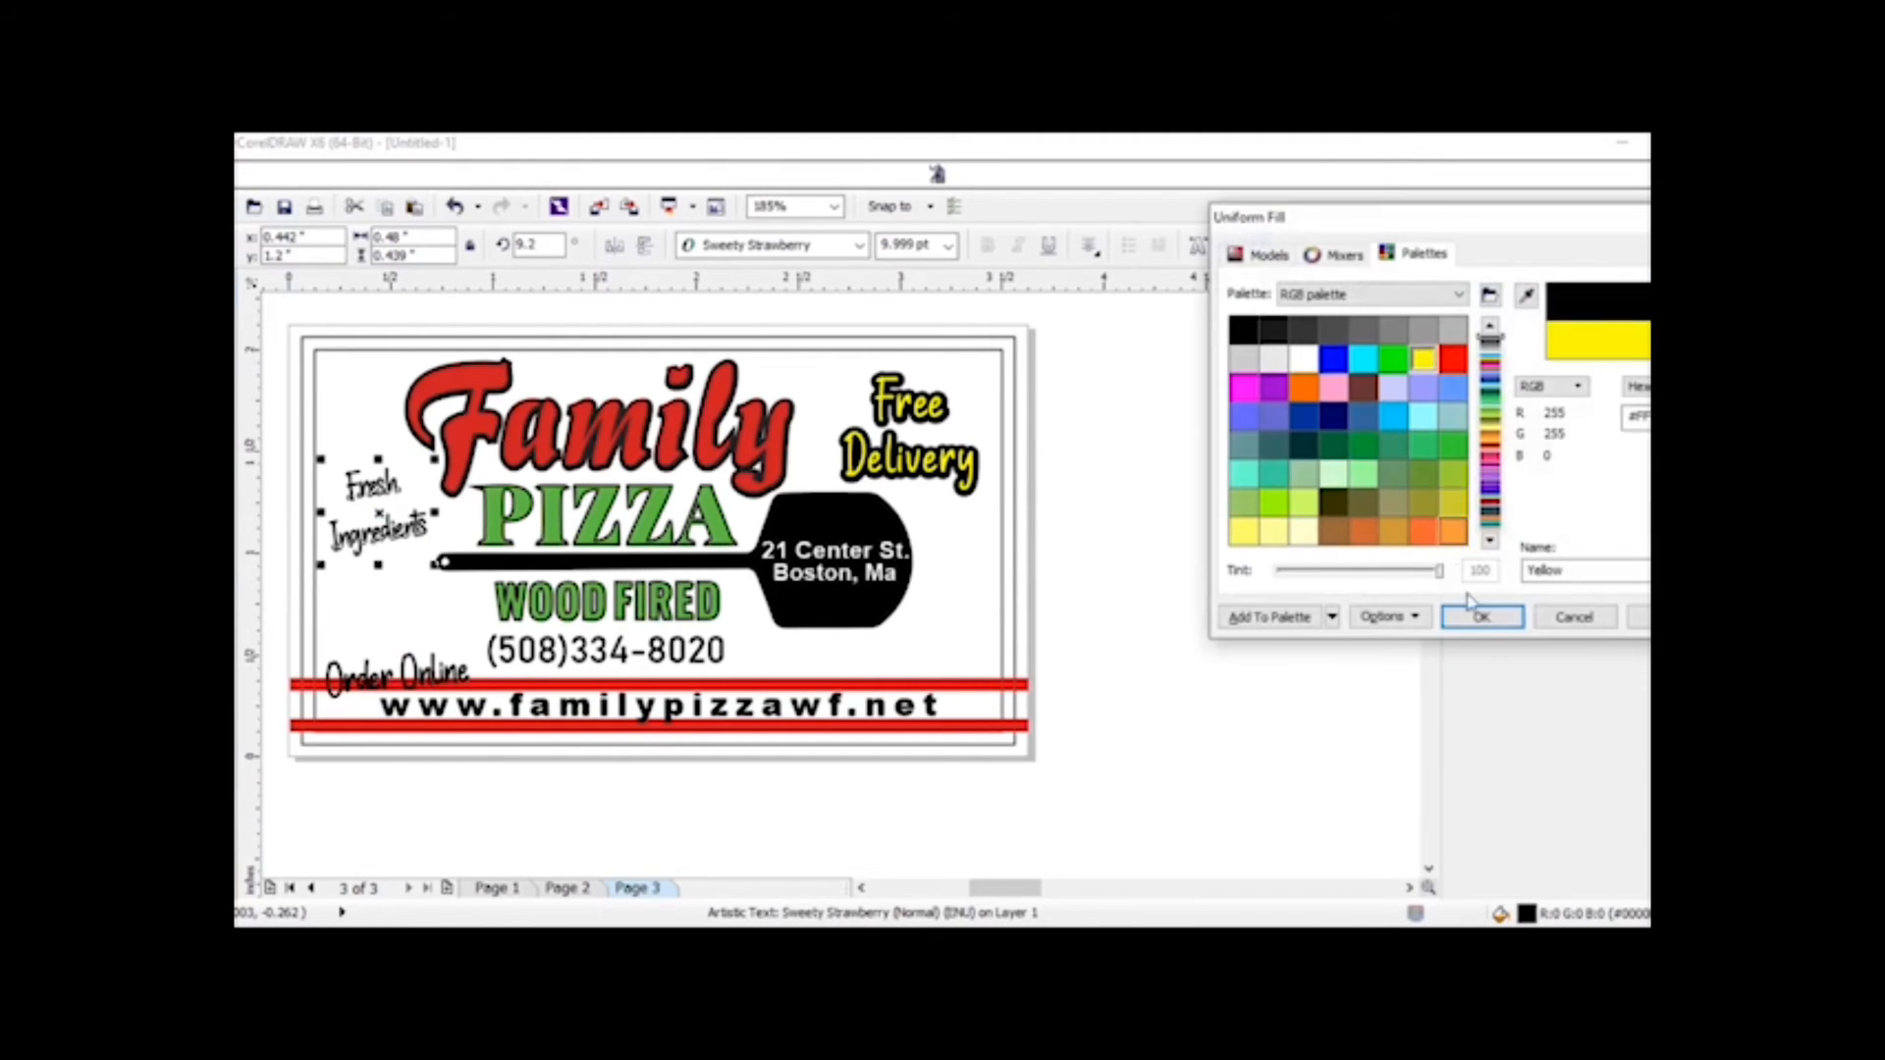
pyautogui.click(1481, 616)
pyautogui.press('Escape')
pyautogui.click(422, 544)
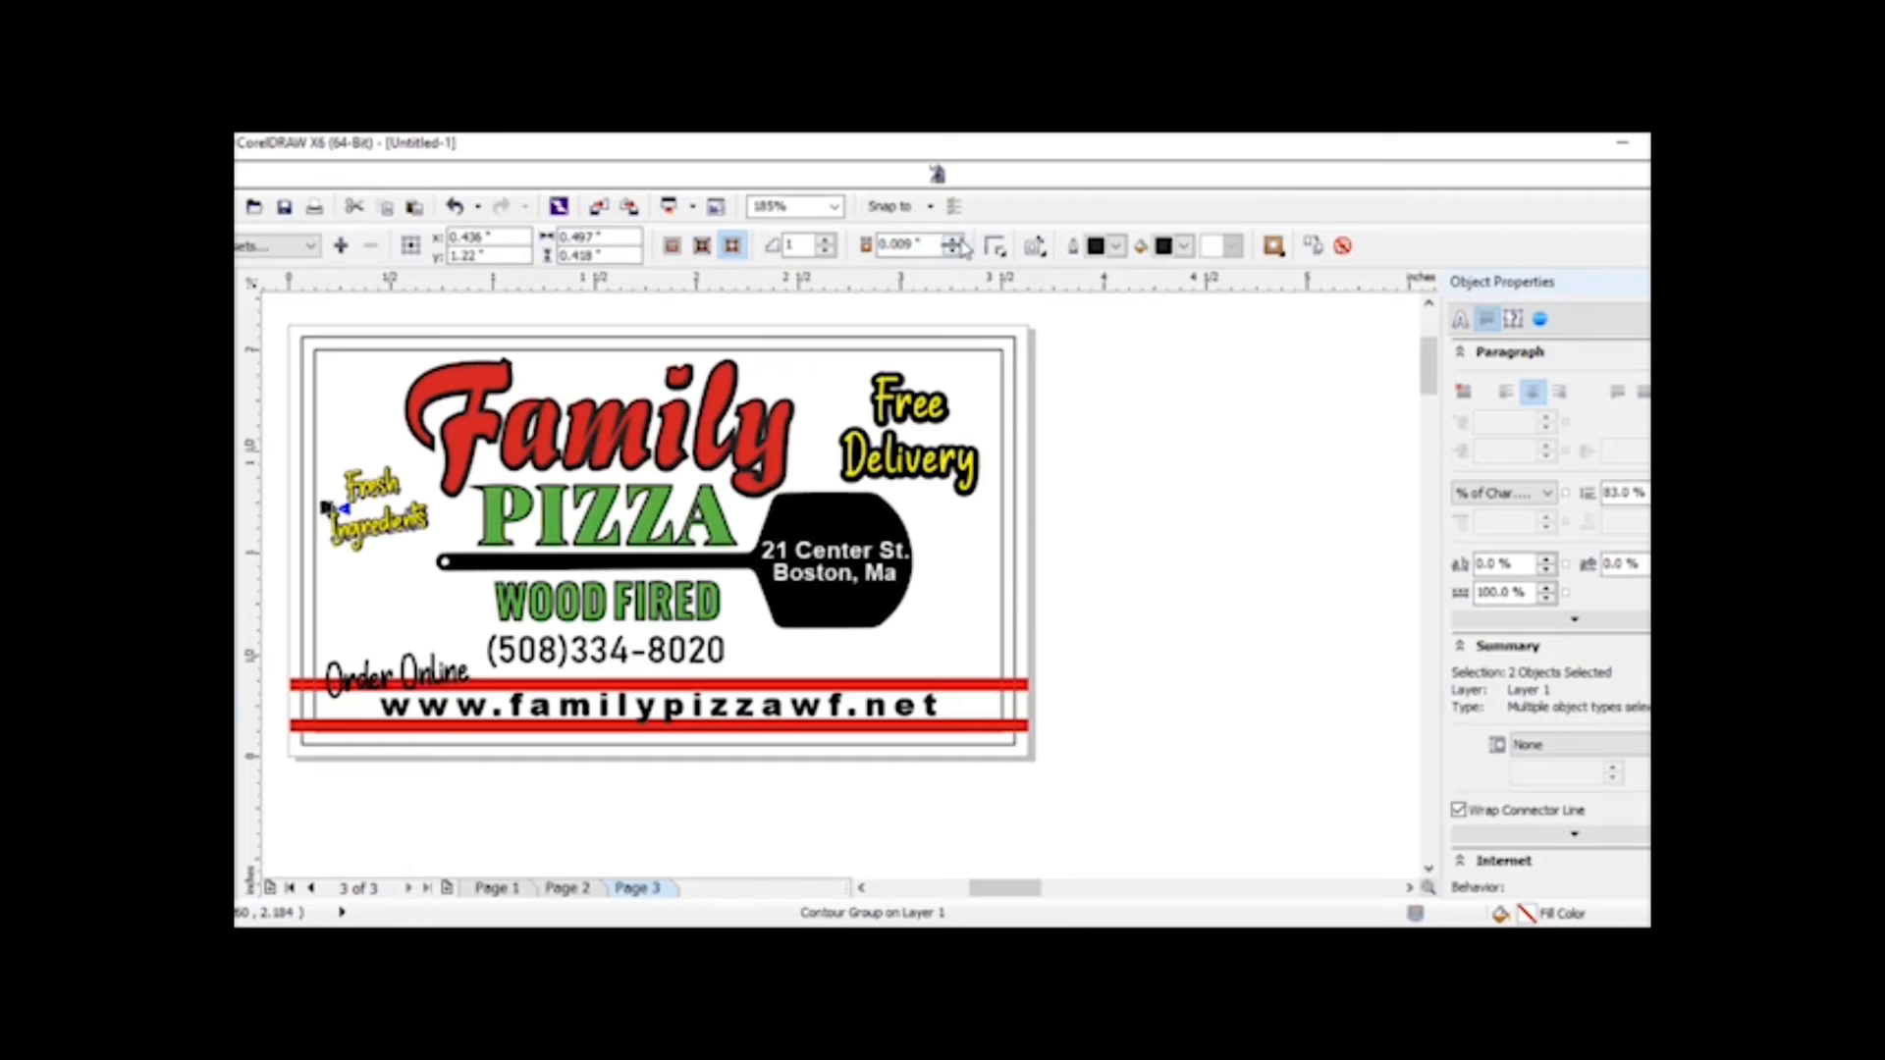
# - Rotate the Free Delivery text slightly clockwise to about 358.2 degrees
pyautogui.doubleClick(918, 437)
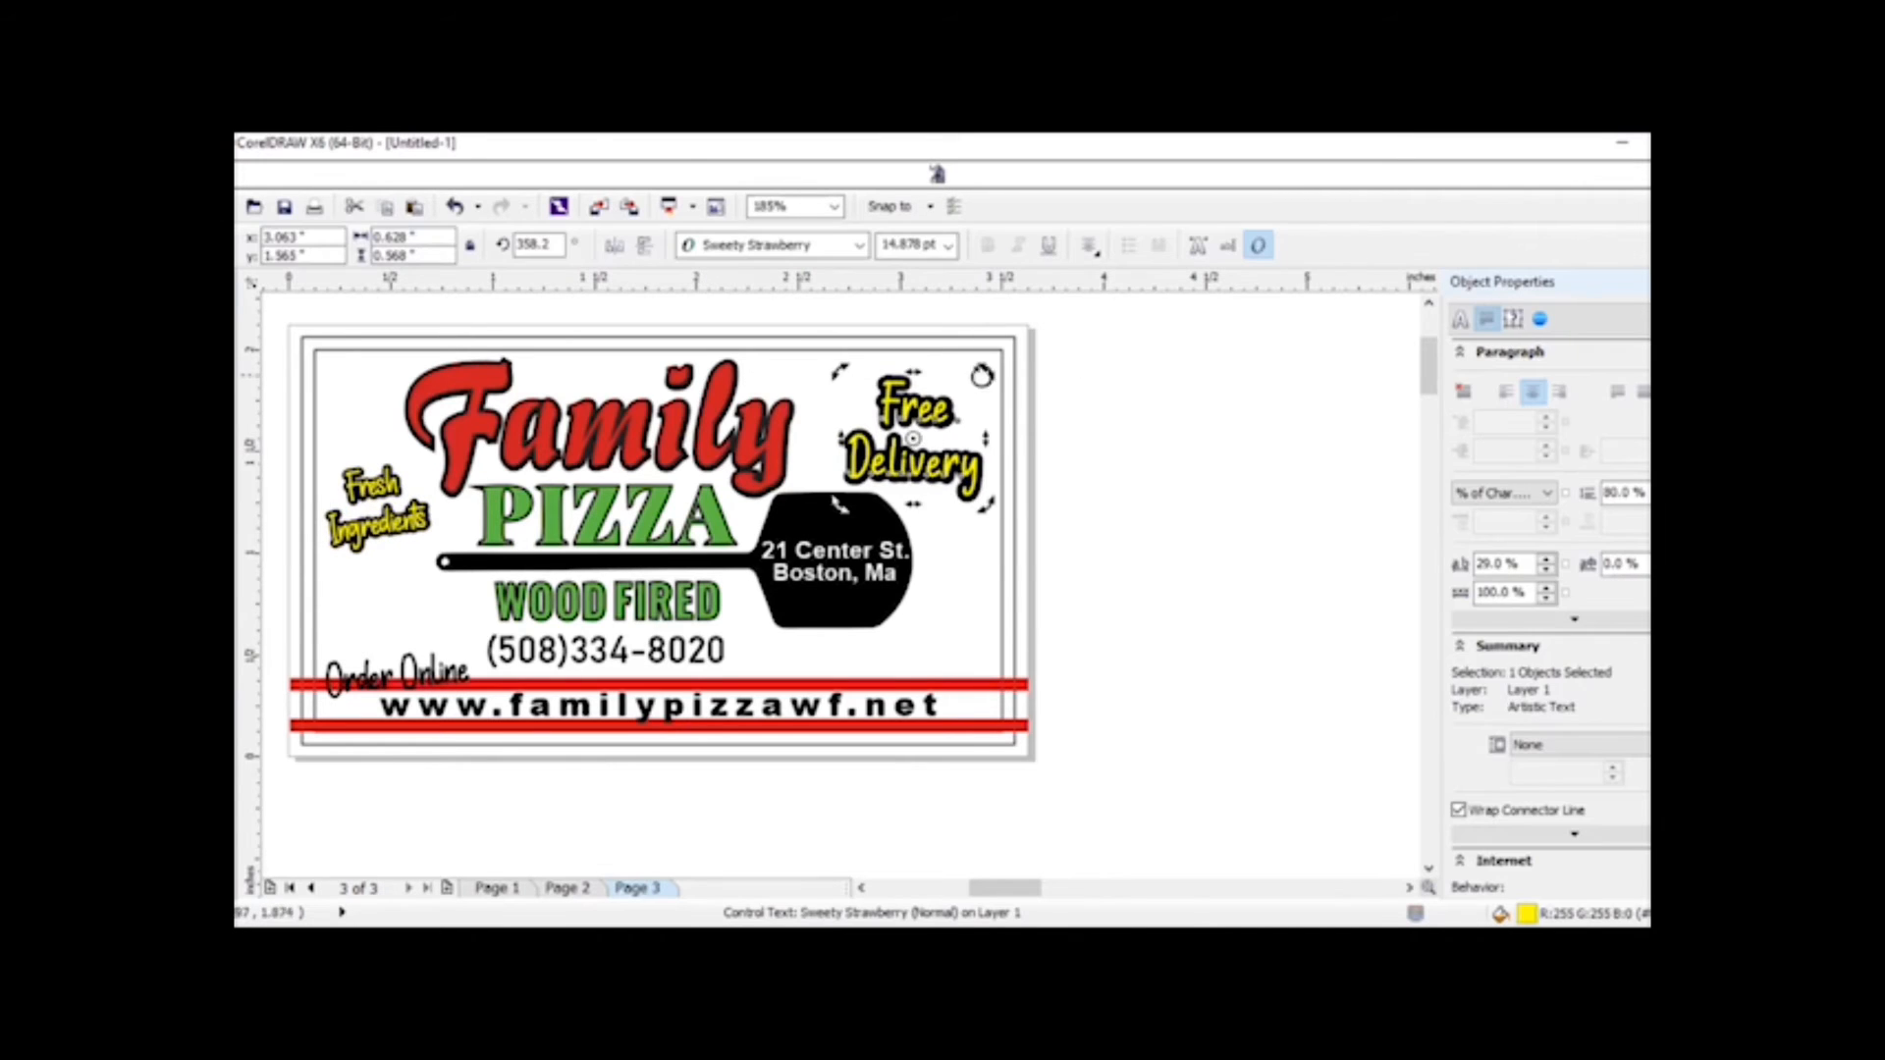
pyautogui.click(1110, 395)
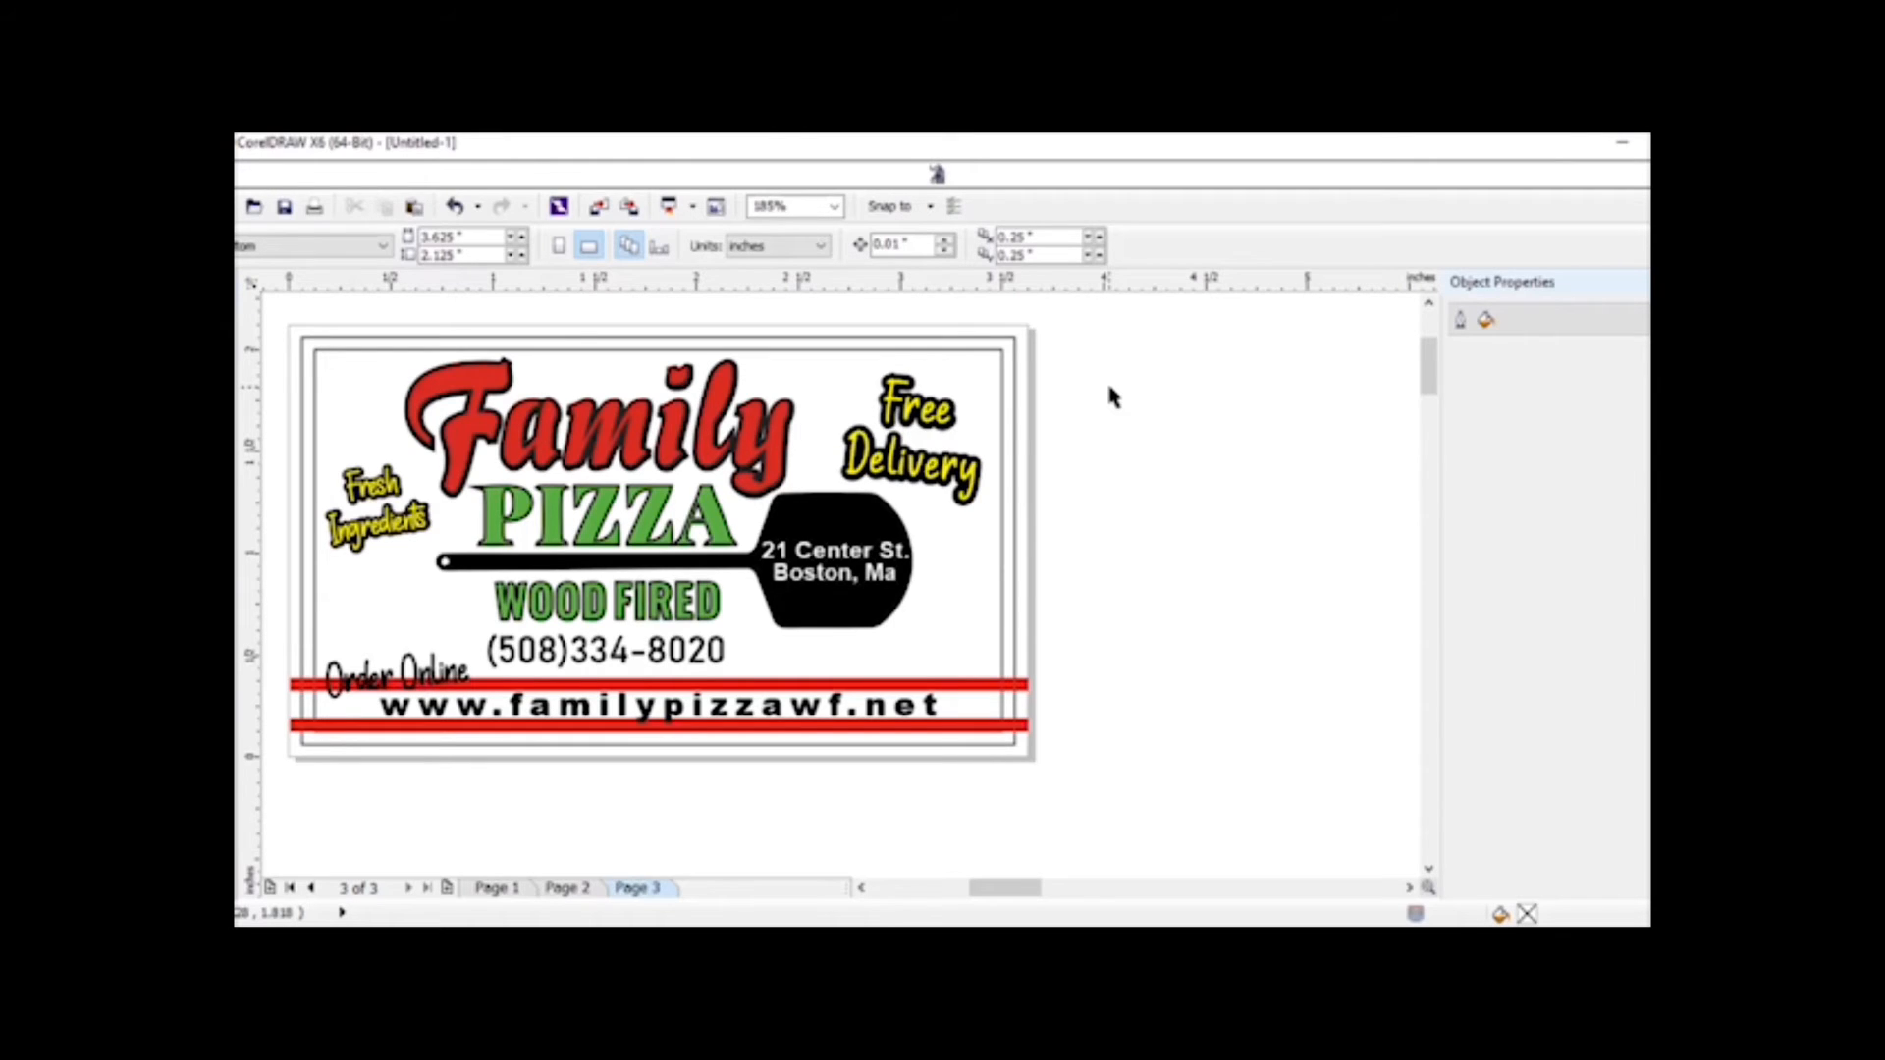
pyautogui.click(232, 373)
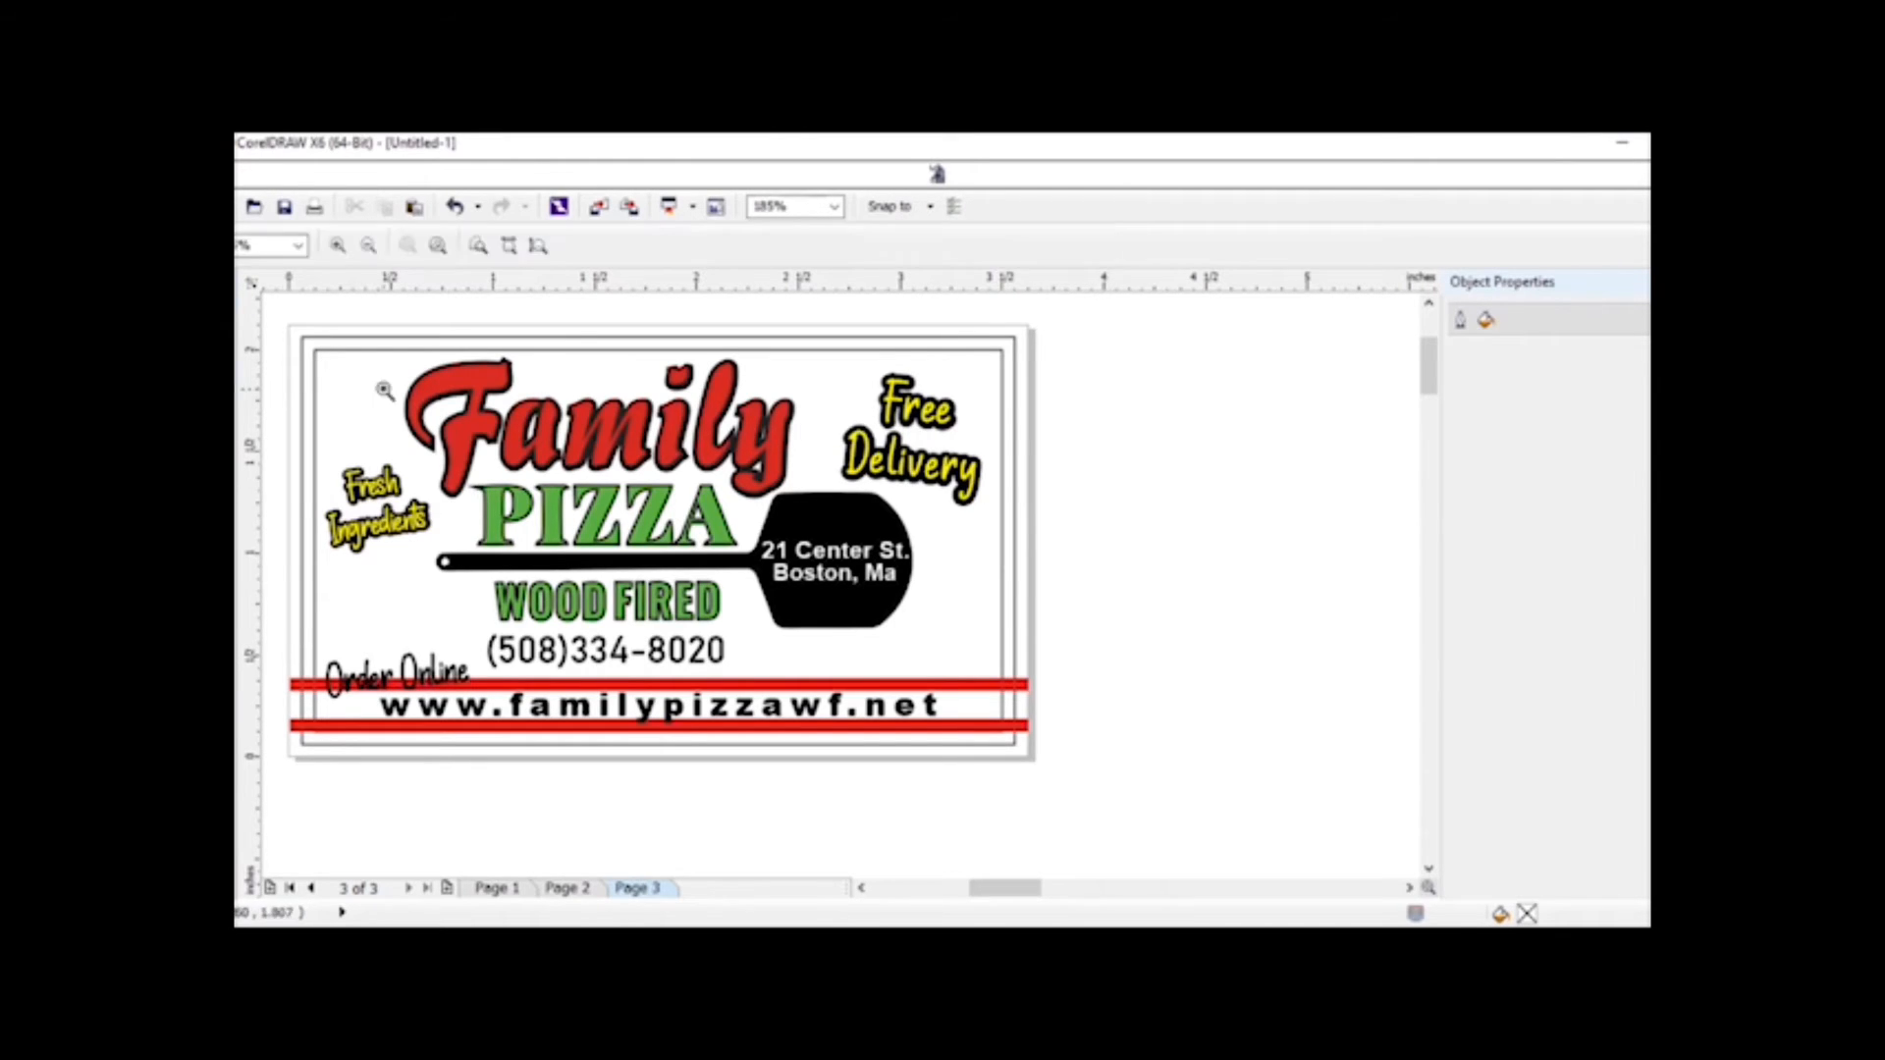
pyautogui.rightClick(685, 579)
pyautogui.click(685, 543)
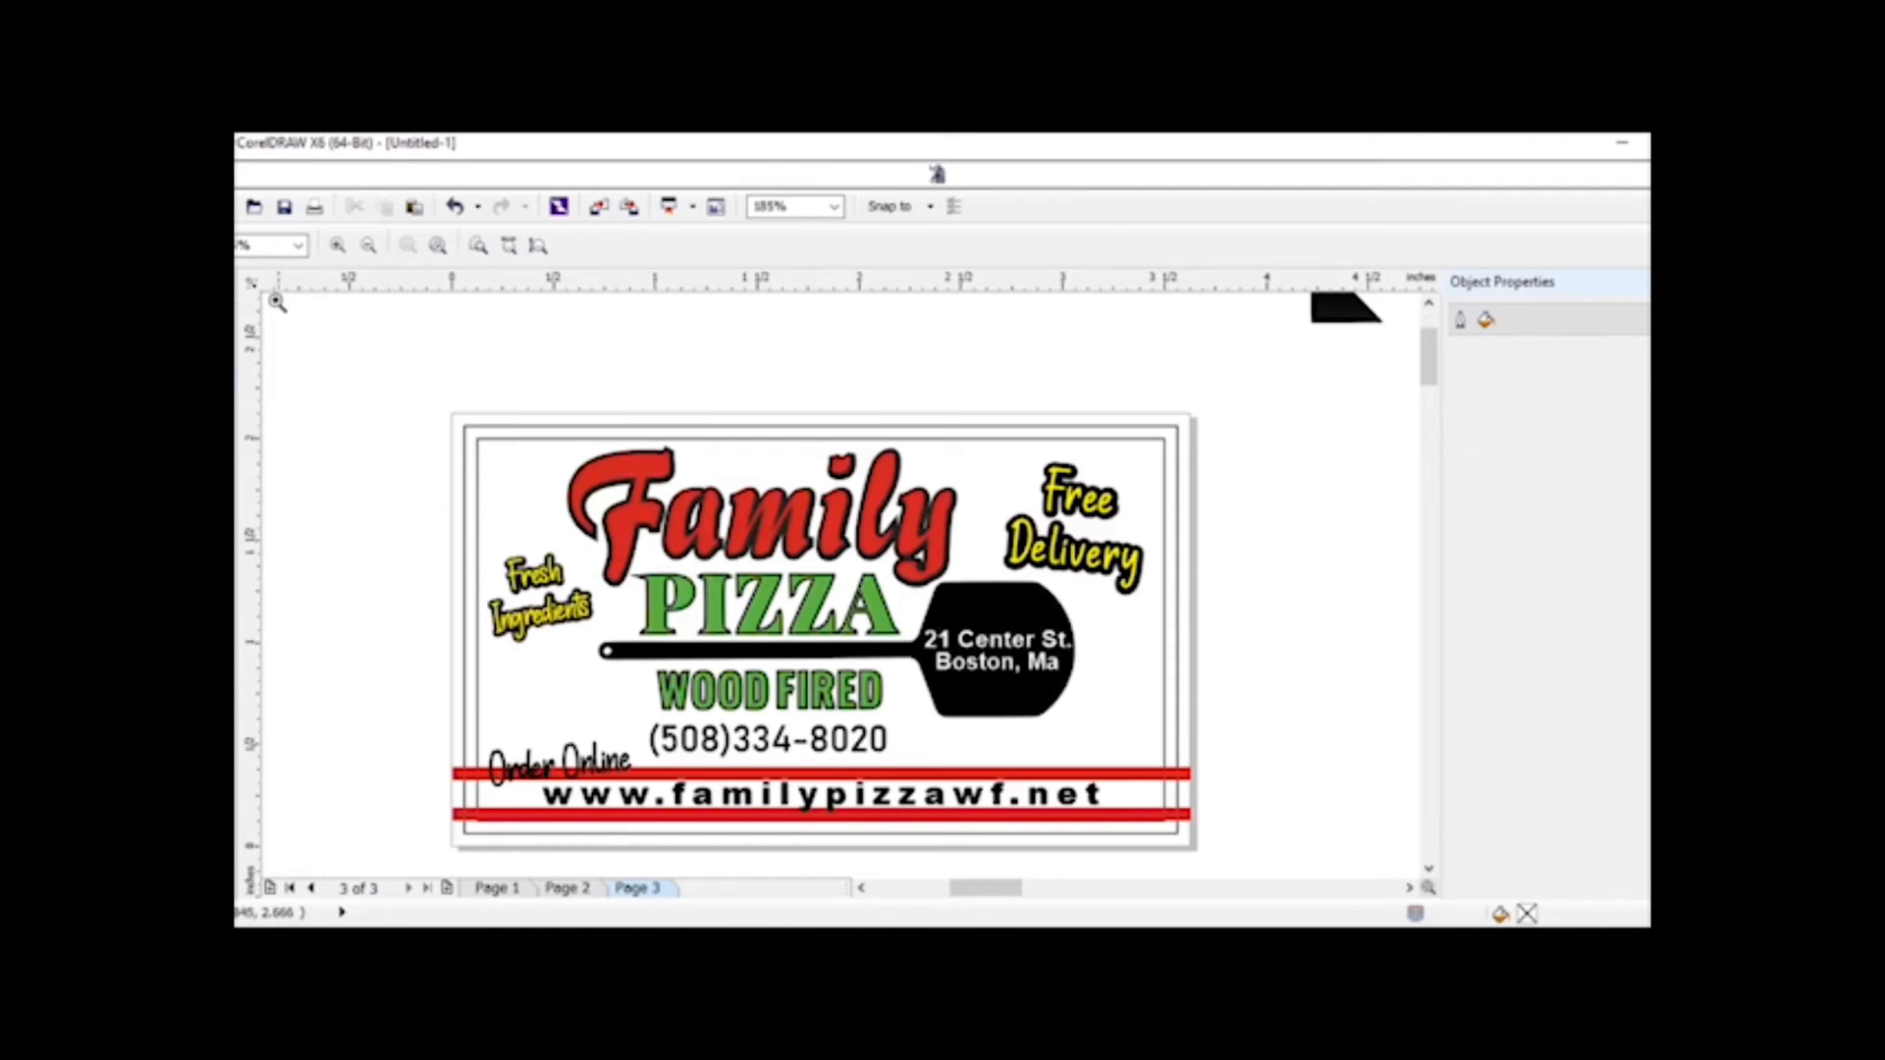
# - Select all the artwork on the finished Family Pizza card front and copy it
pyautogui.press('space')
pyautogui.moveTo(423, 380); pyautogui.dragTo(1223, 797)
pyautogui.rightClick(1094, 633)
pyautogui.moveTo(1153, 397)
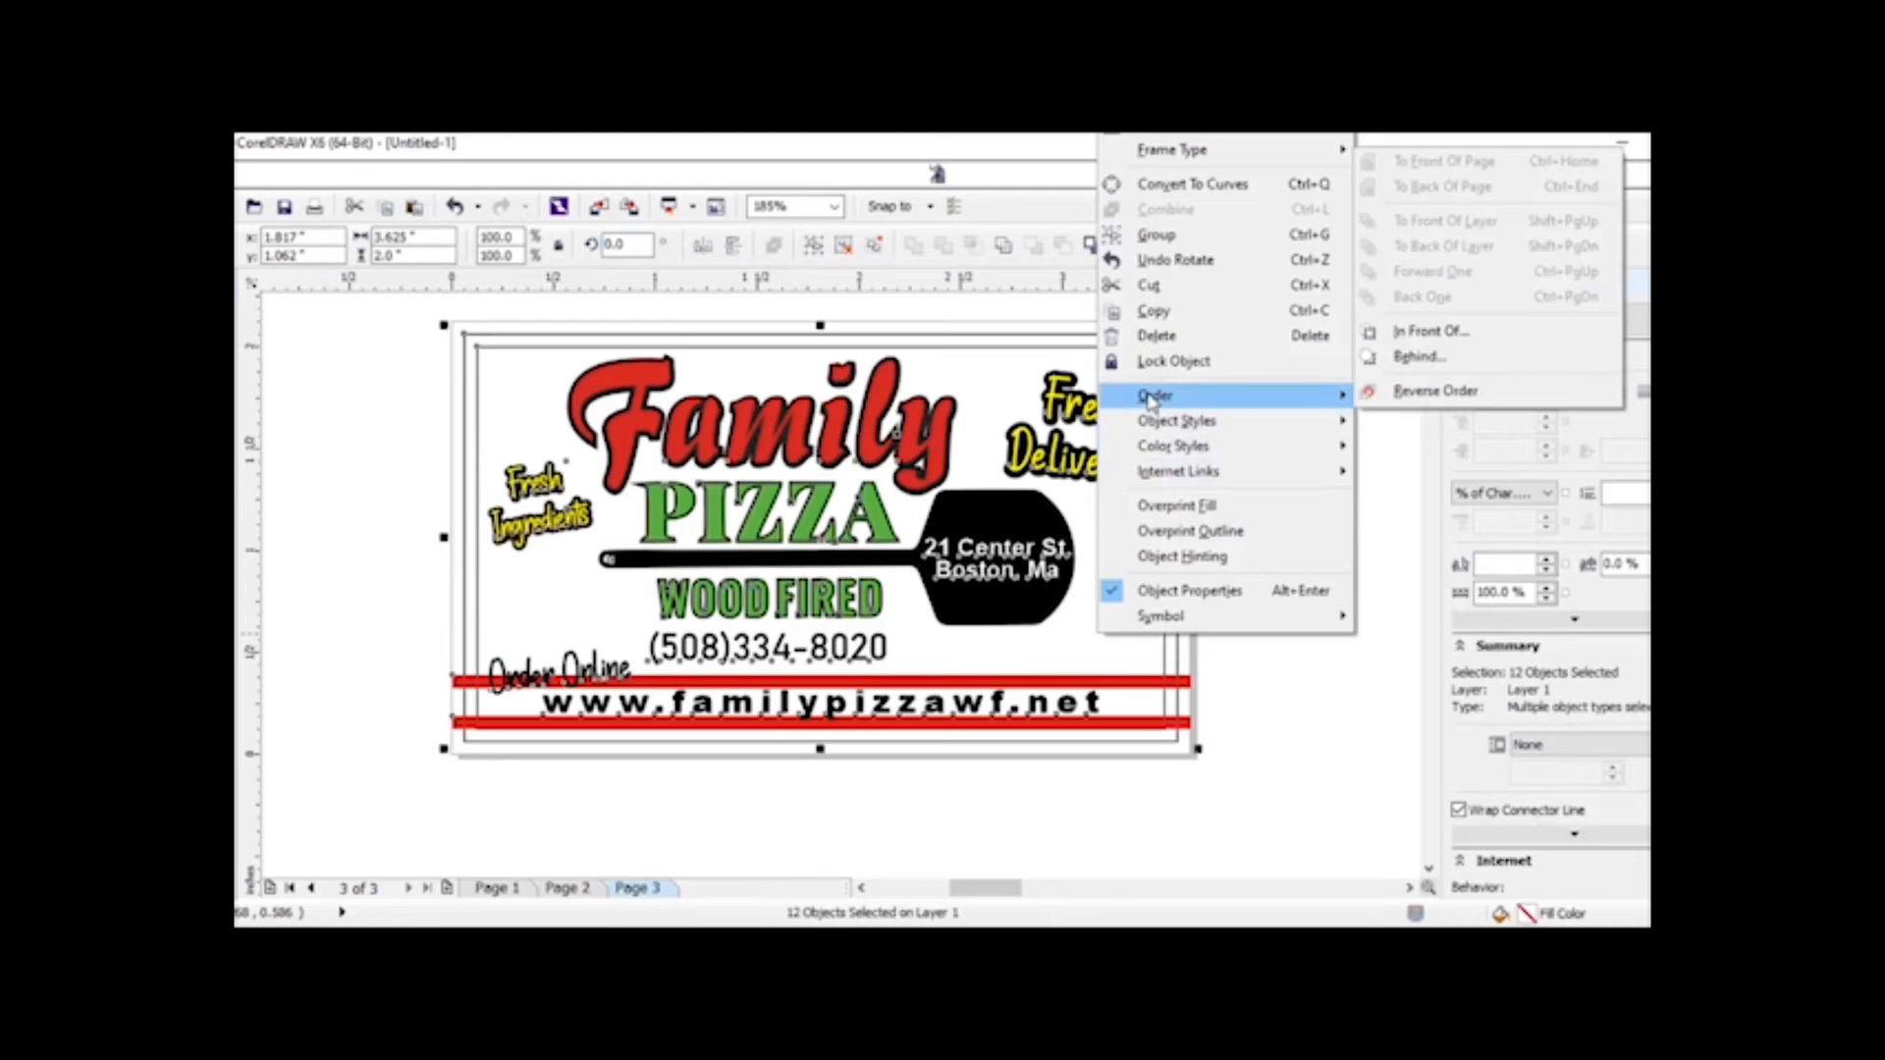
pyautogui.click(1150, 312)
pyautogui.click(1317, 409)
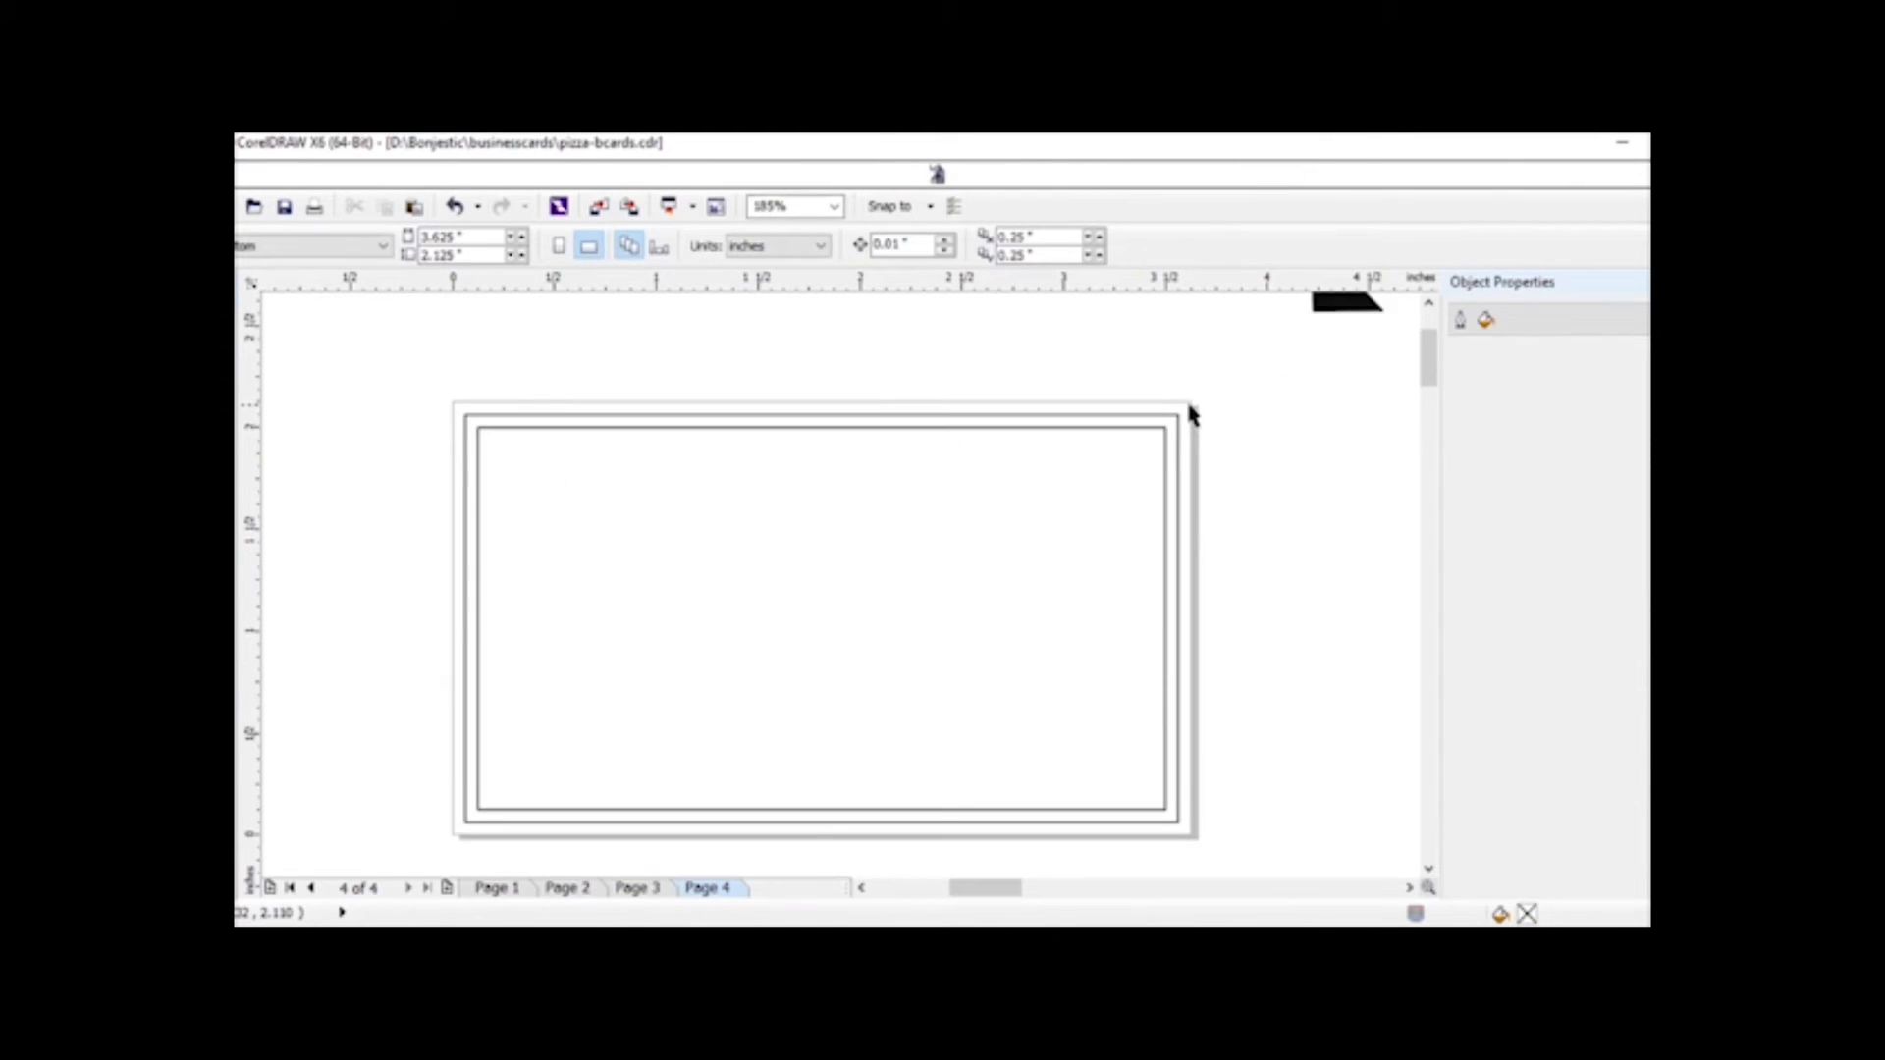
# - Fill the outermost rectangle on Page 4 with the red sampled from the red bar above the card
pyautogui.click(1171, 422)
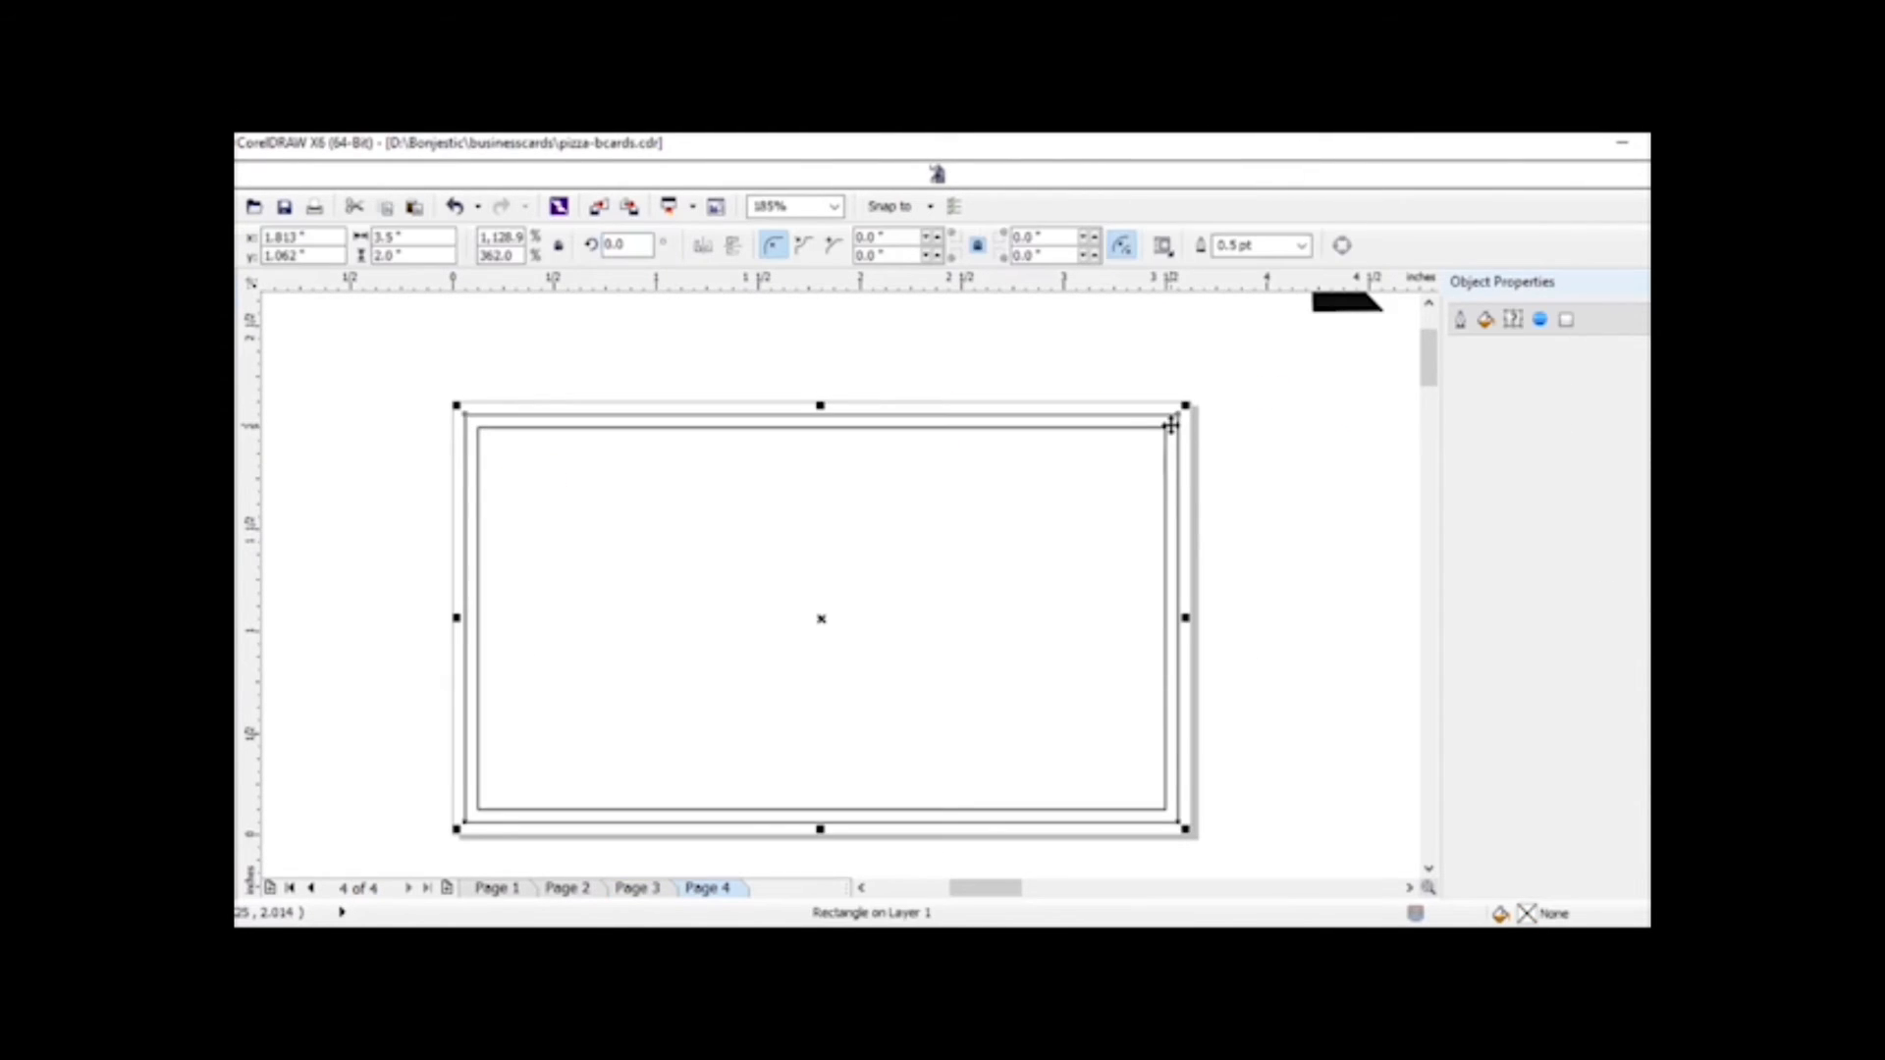
pyautogui.click(1167, 425)
pyautogui.click(1313, 380)
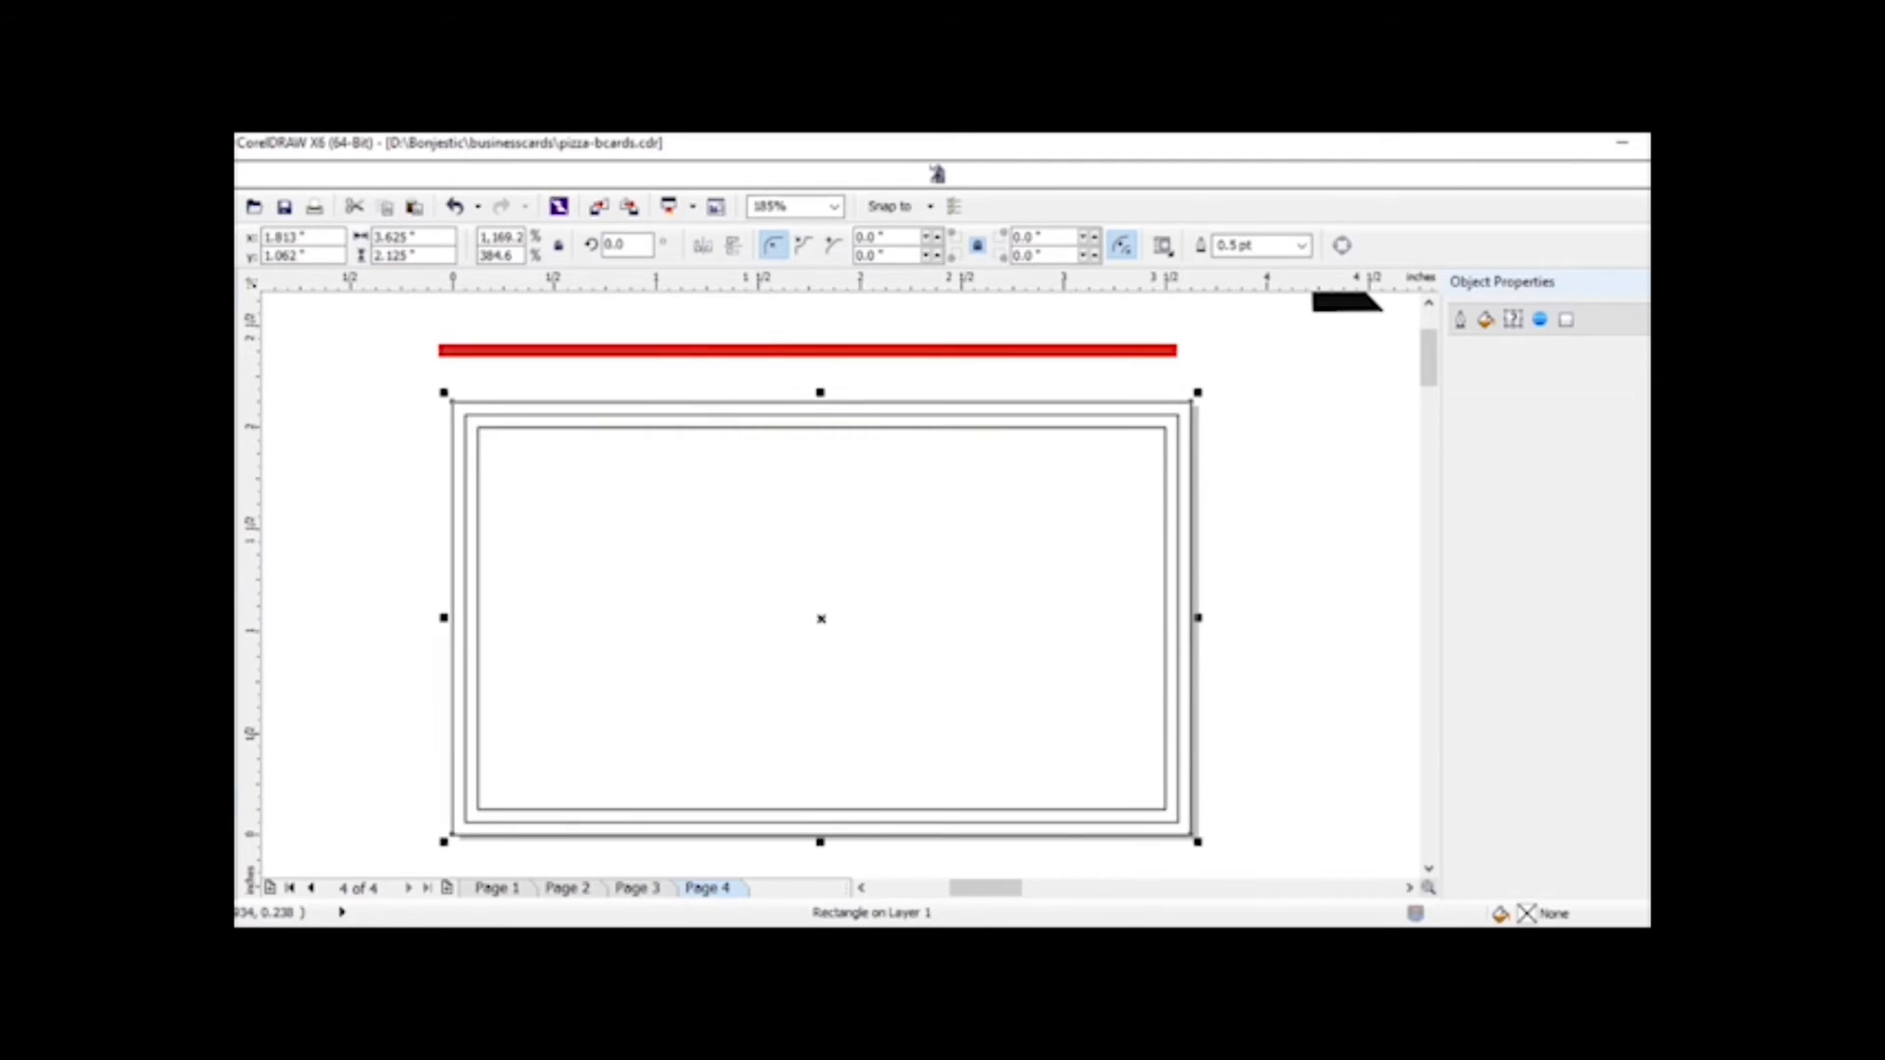
pyautogui.click(224, 800)
pyautogui.click(309, 636)
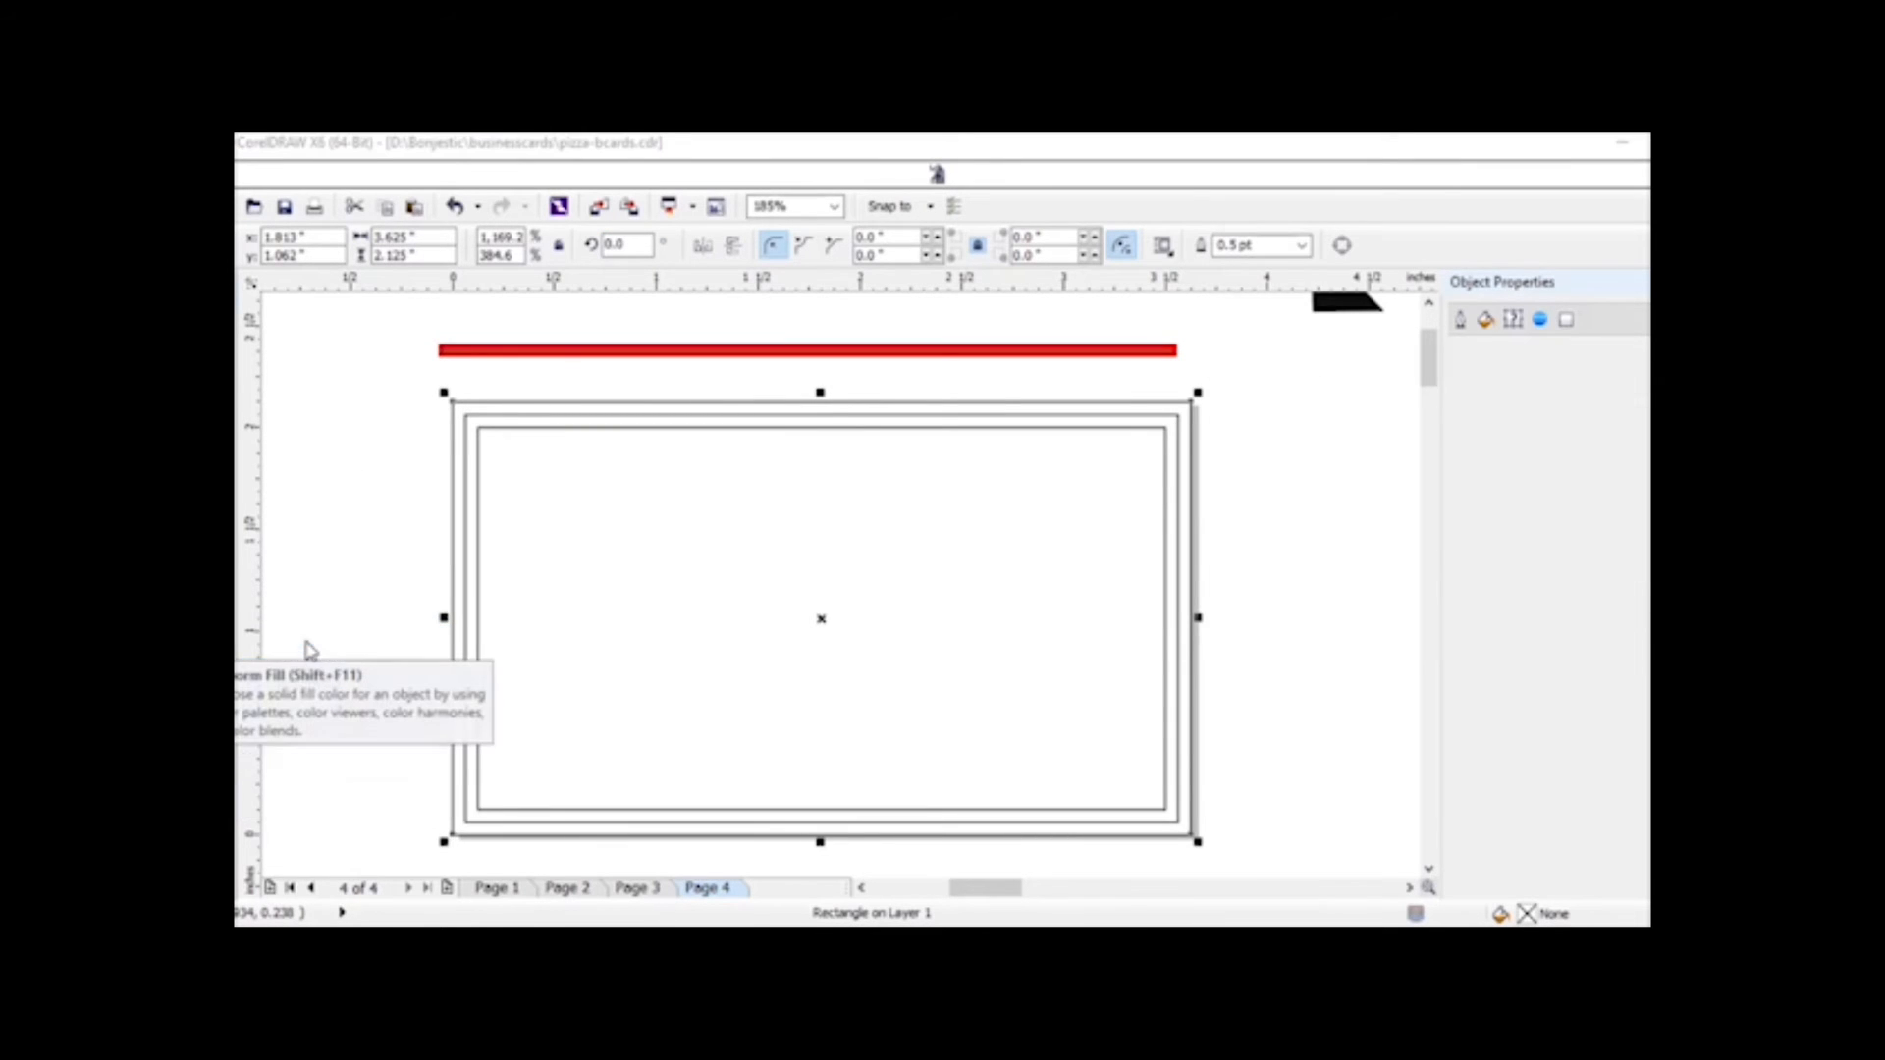
pyautogui.click(1149, 351)
pyautogui.click(1480, 617)
pyautogui.rightClick(1078, 587)
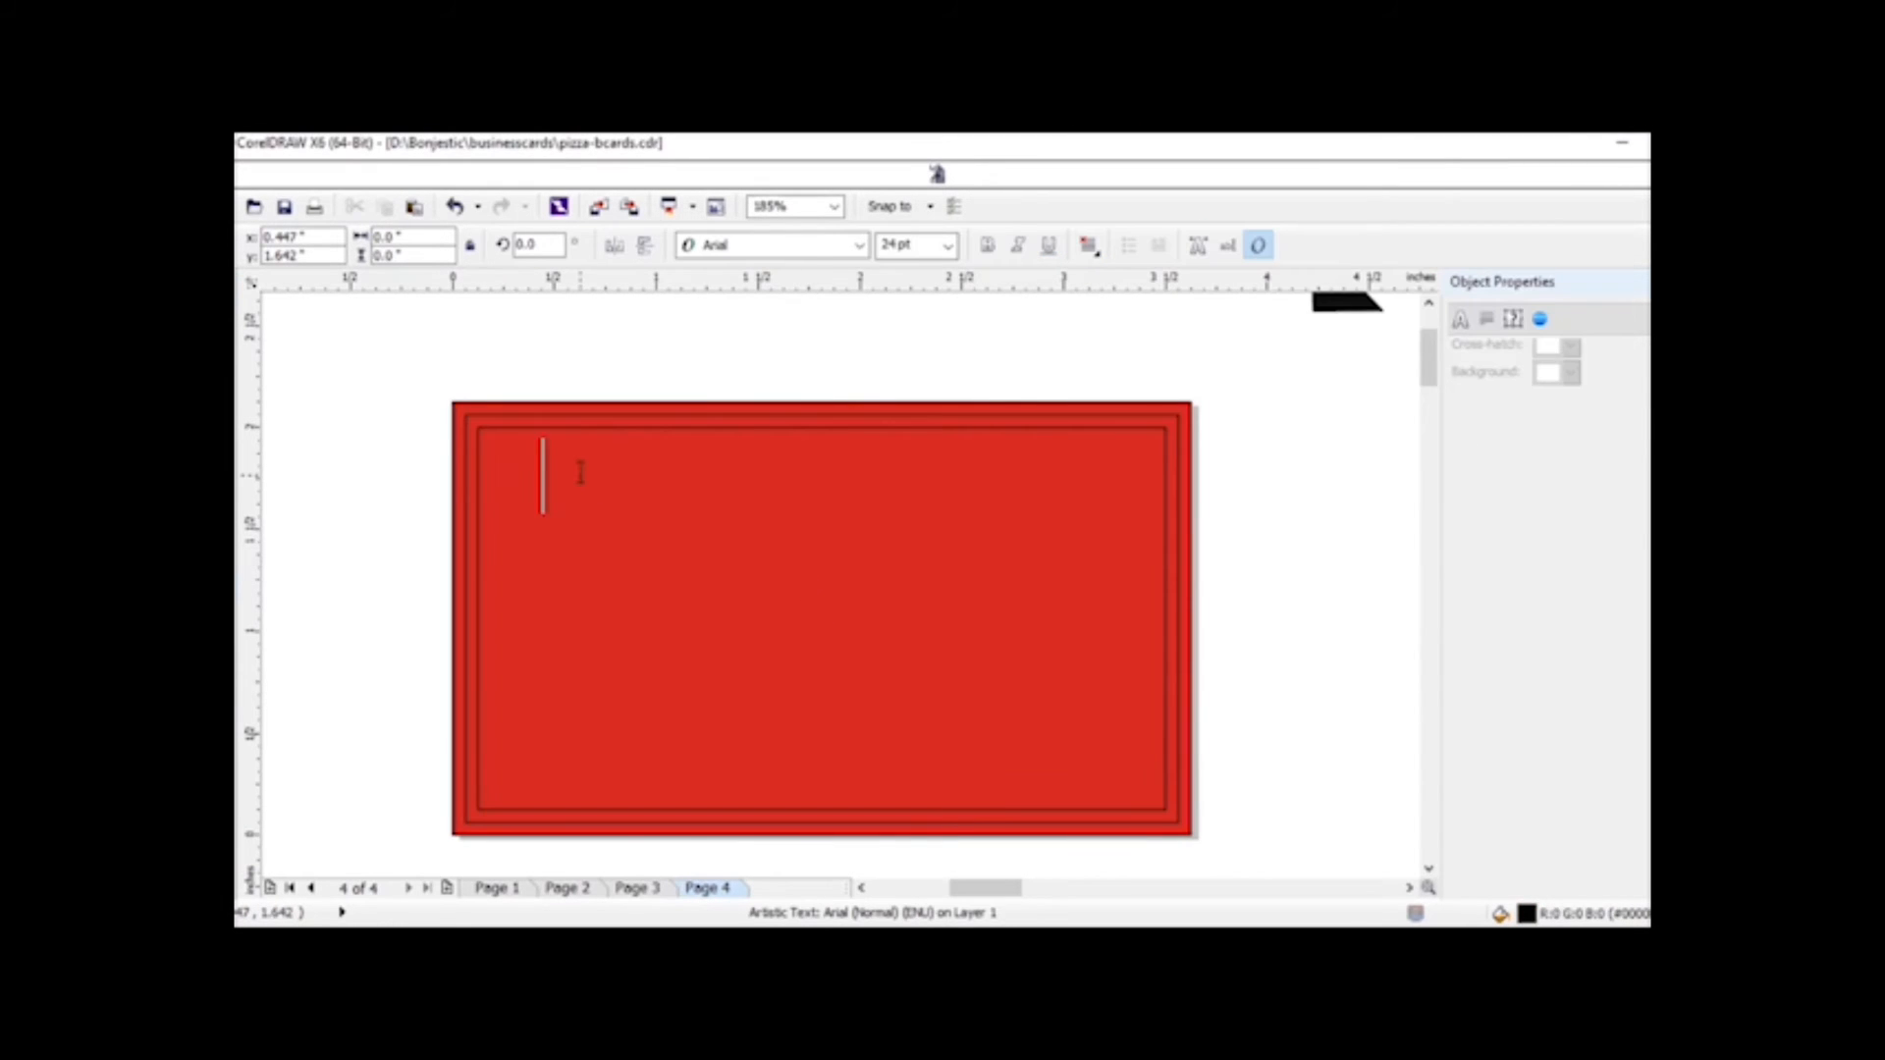
# - Add the text SAVE $5.00 near the upper edge of the Page 4 card at about 32.7 pt
pyautogui.write('SAVE ')
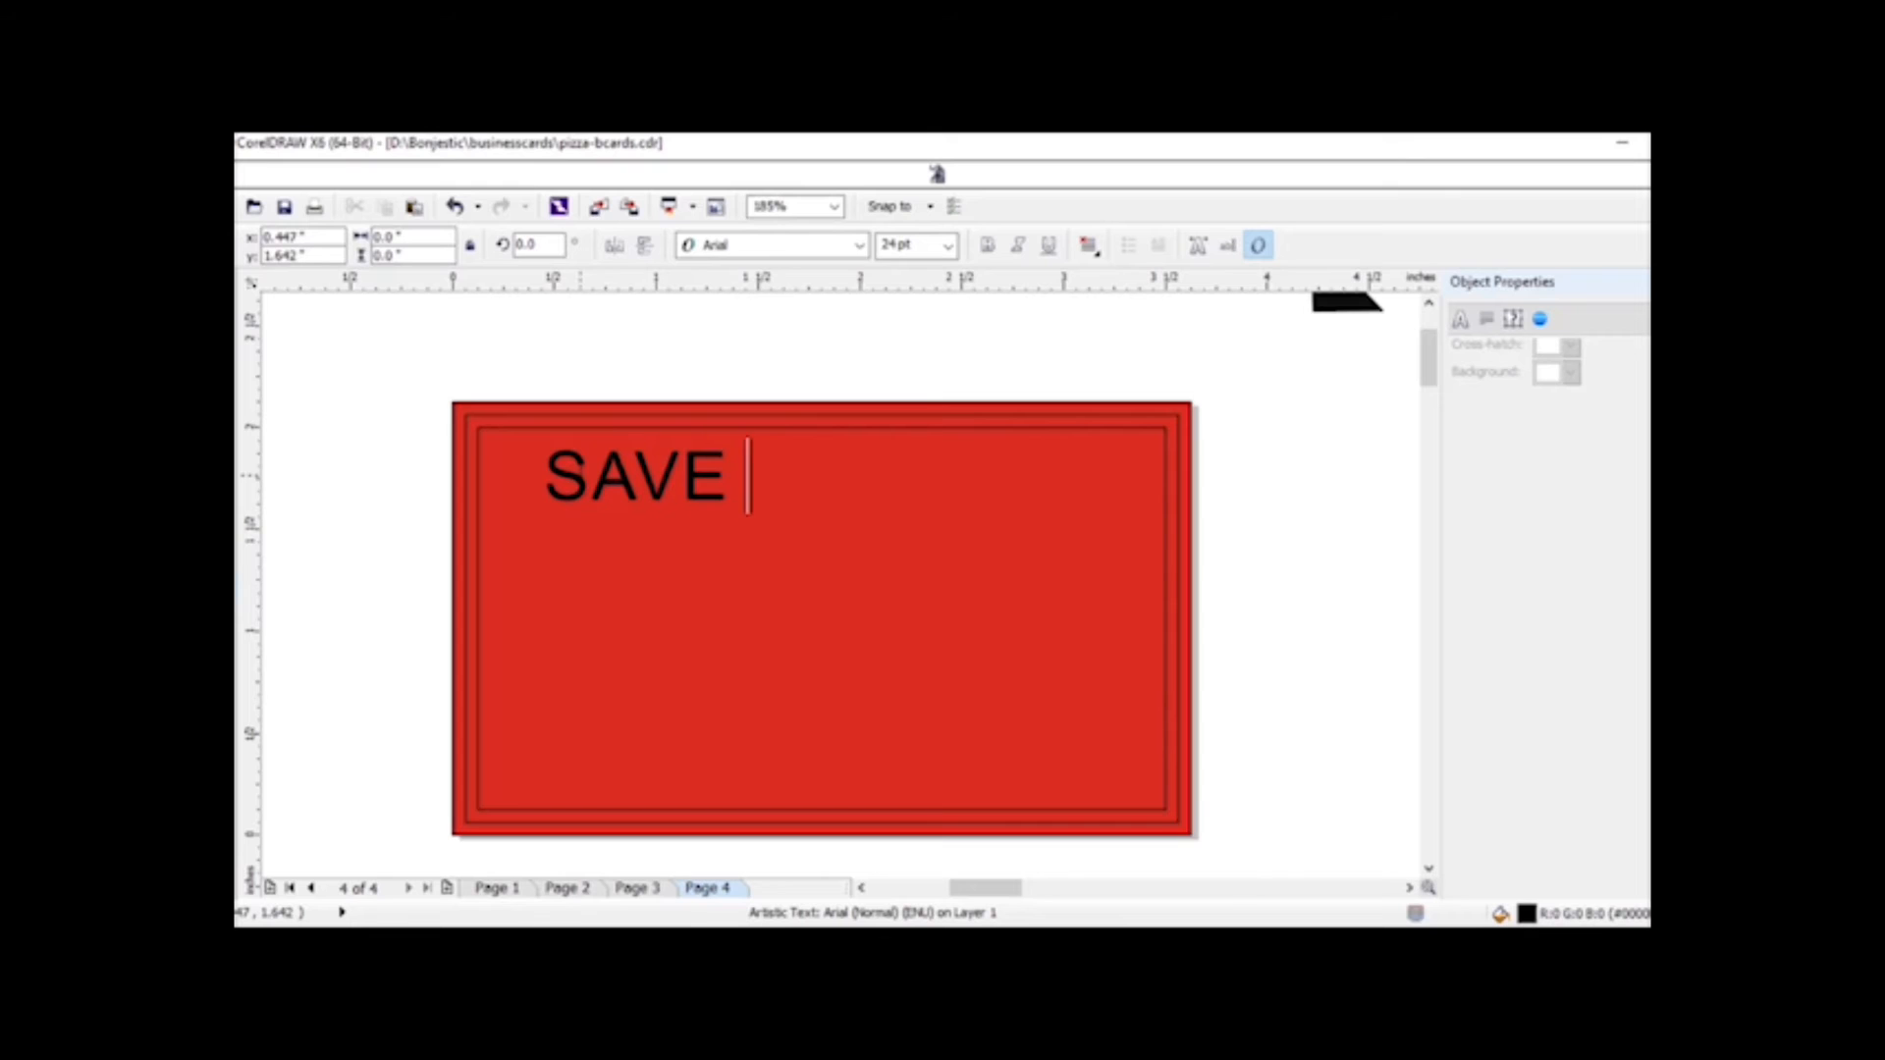
pyautogui.write('$5.00')
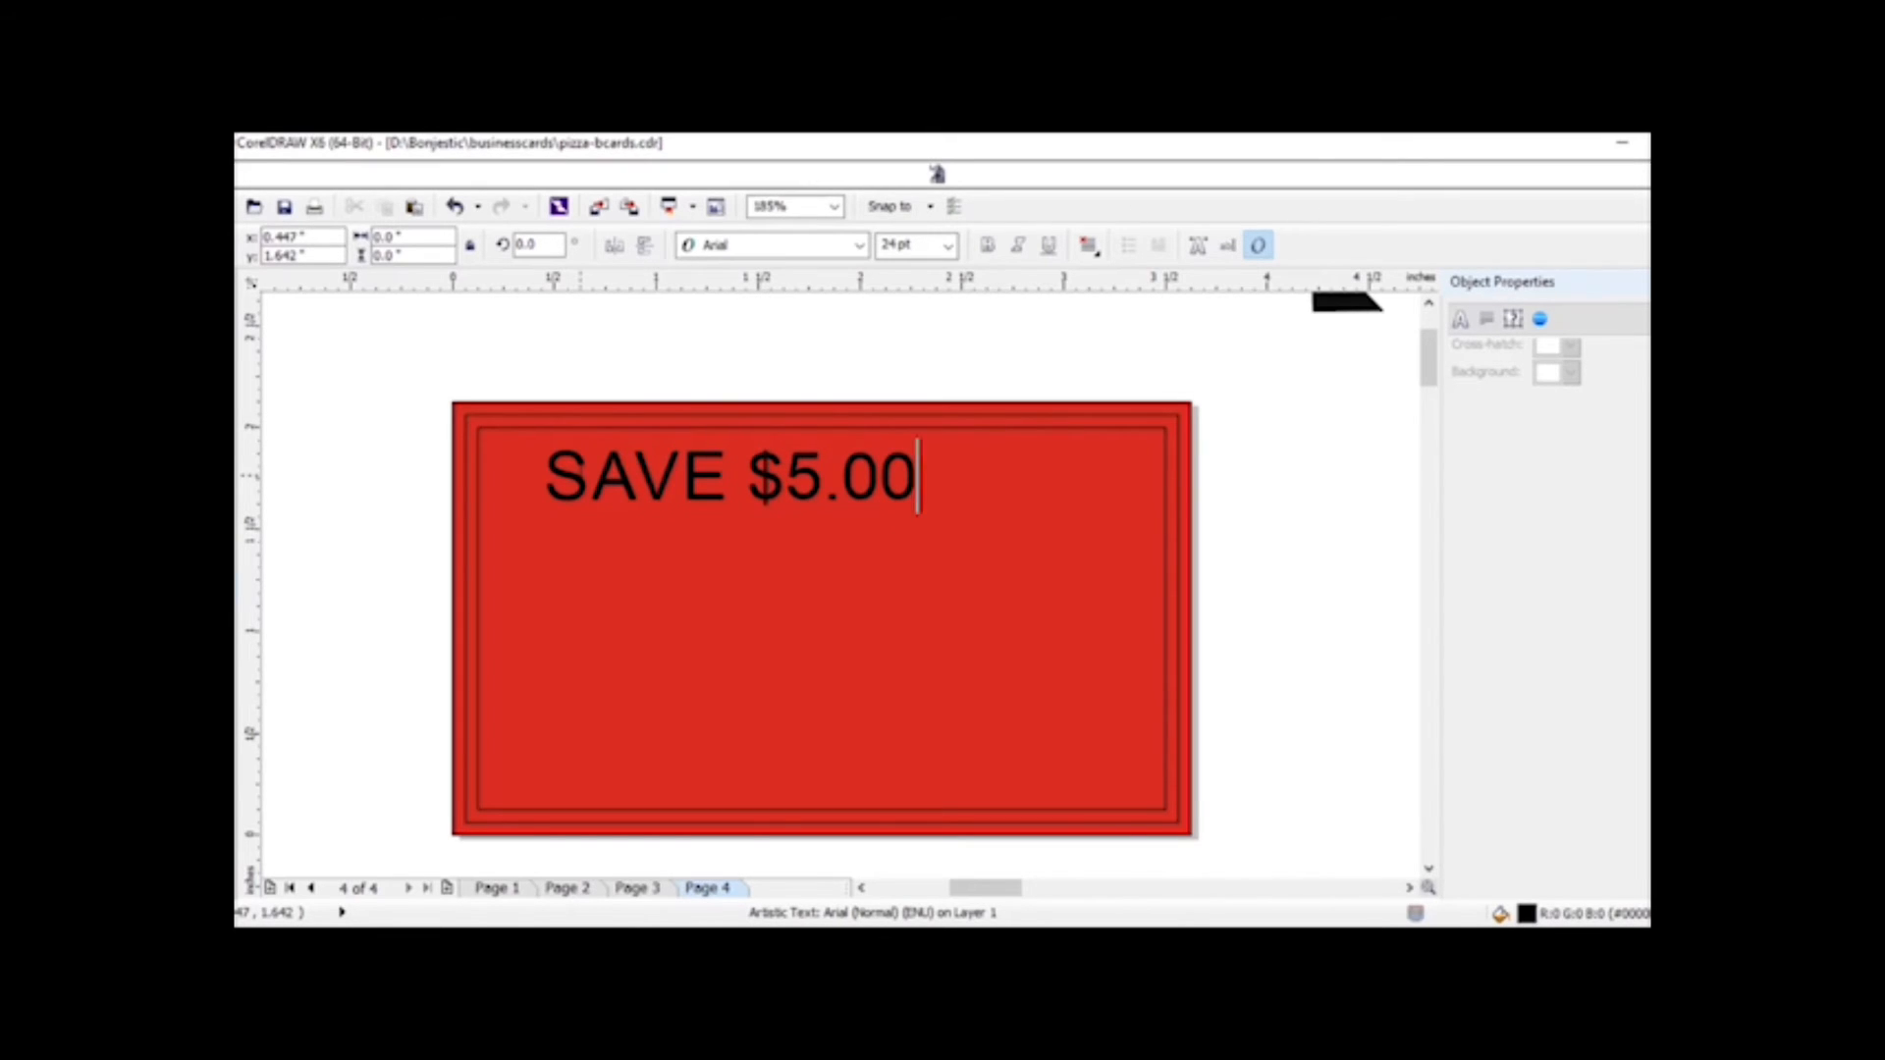
pyautogui.click(724, 513)
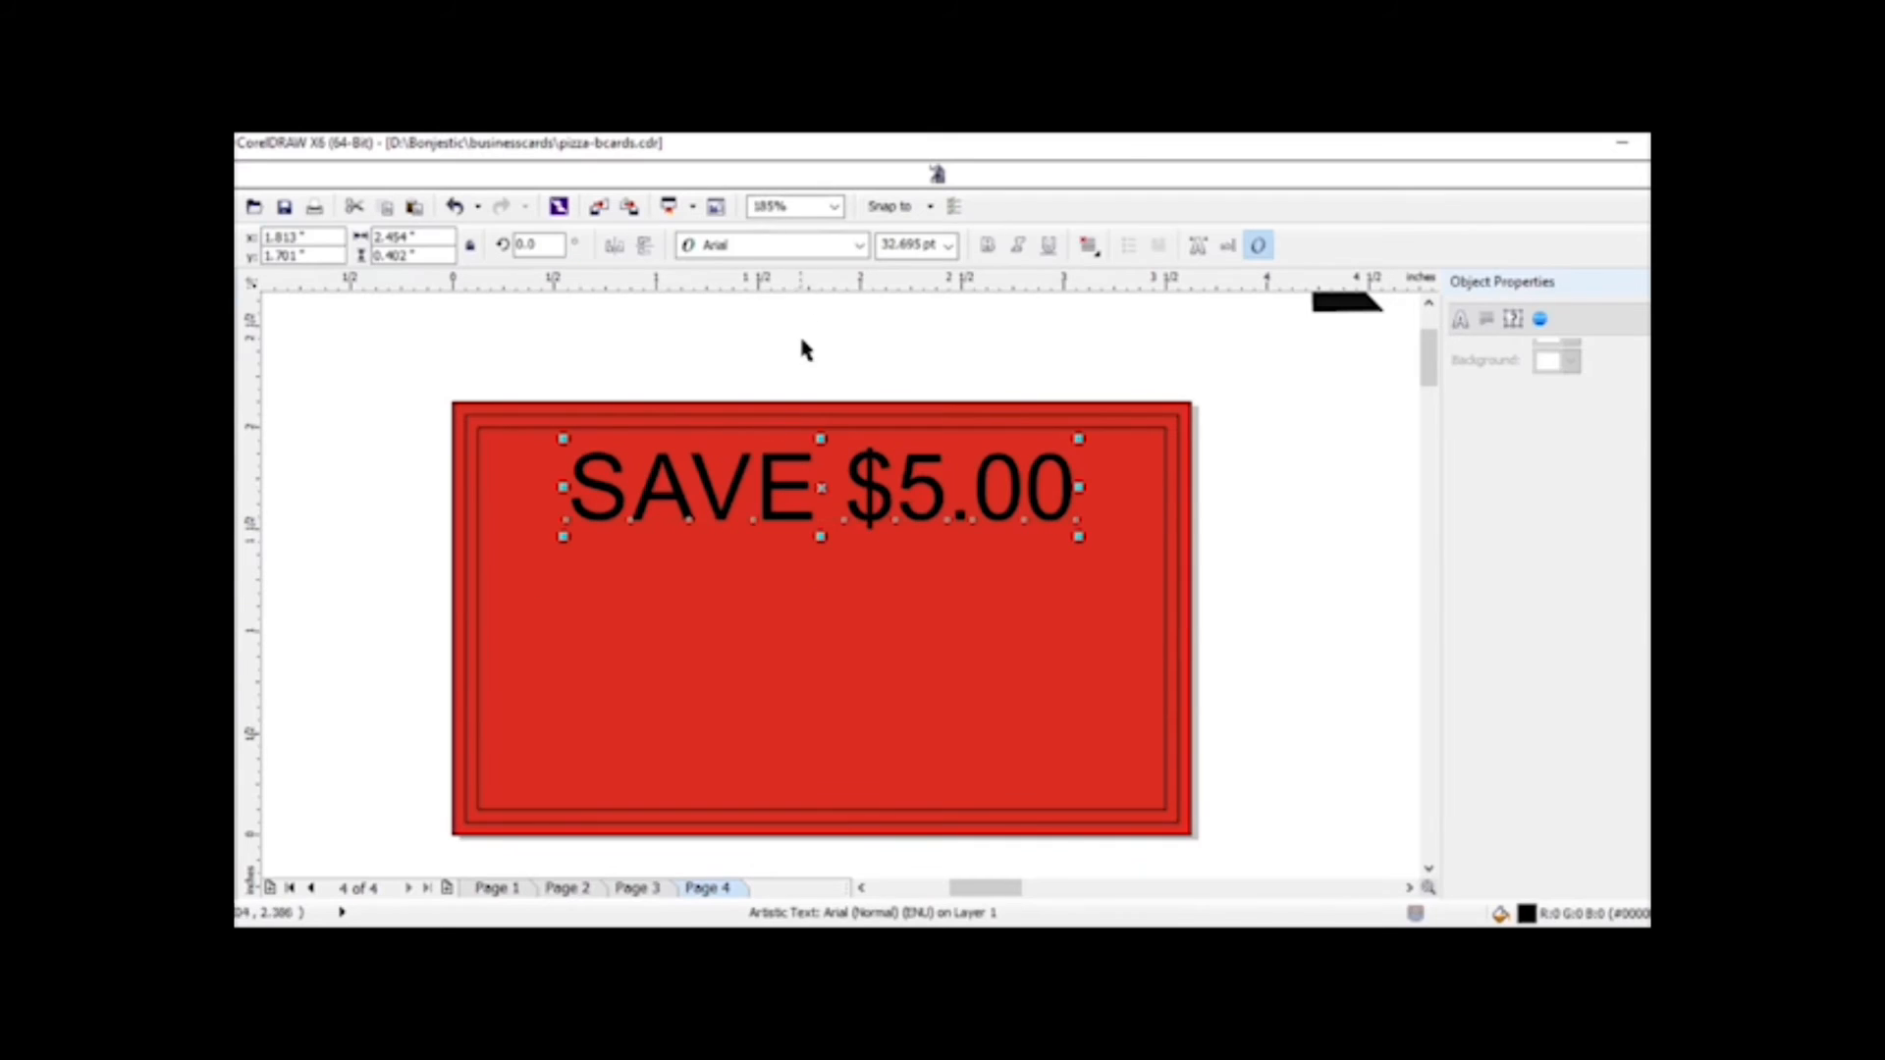
# - Set the SAVE $5.00 text to the Bahnschrift font in bold
pyautogui.click(766, 245)
pyautogui.click(890, 687)
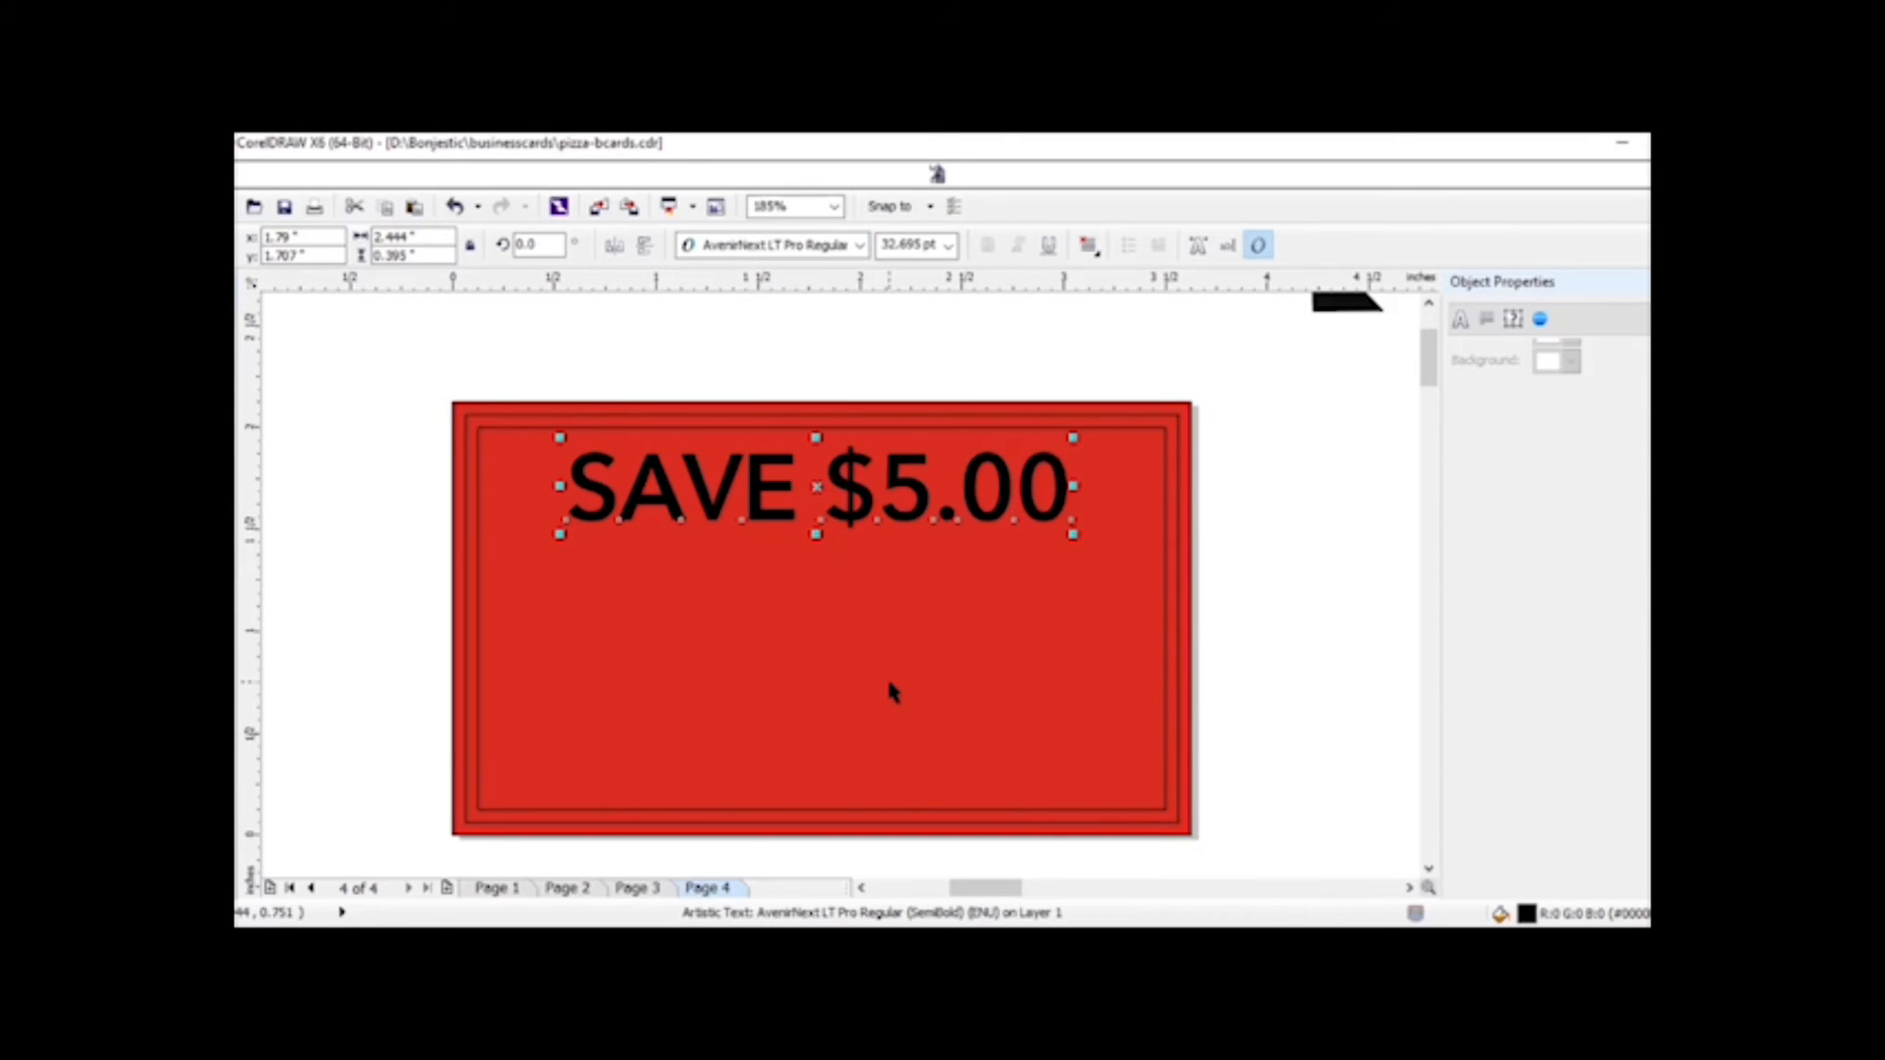
pyautogui.click(844, 245)
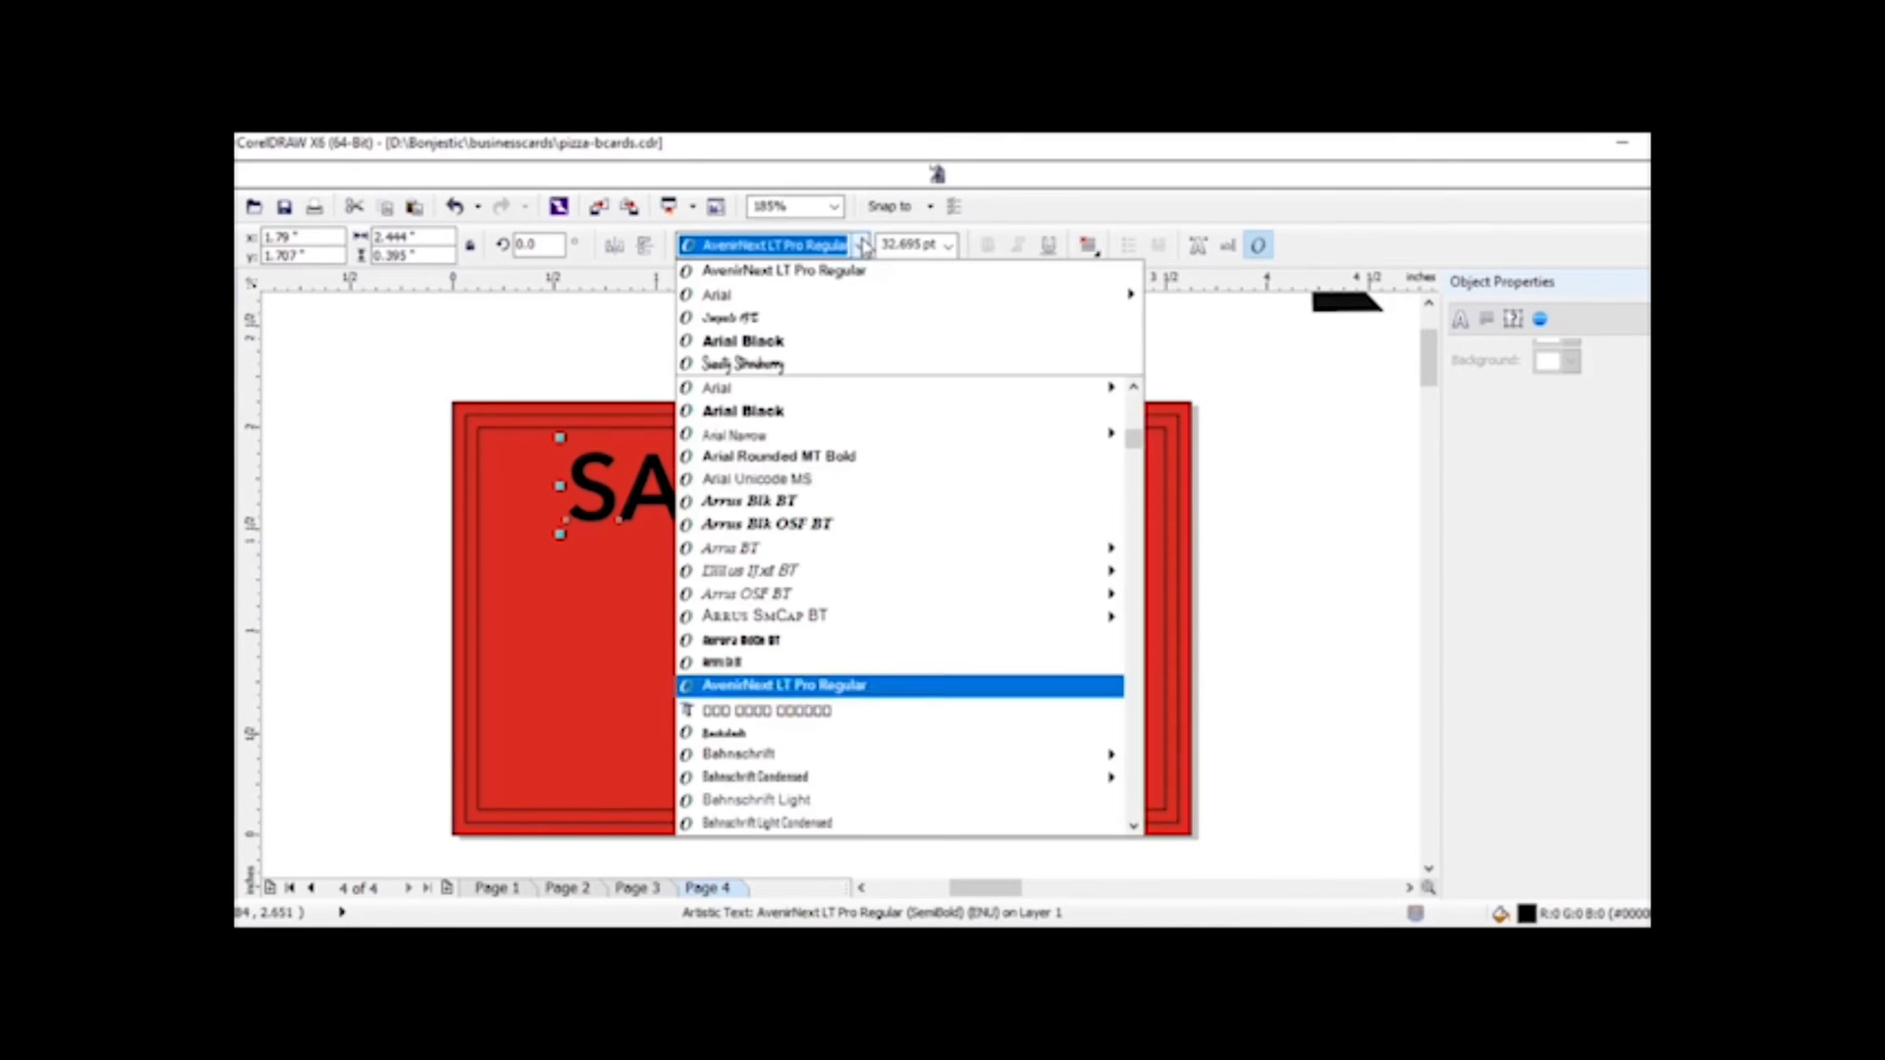
pyautogui.click(931, 764)
# - Turn the cents 00 into a small raised figure close to the 5, underlined by a bar about 0.4 in wide
pyautogui.moveTo(1128, 349); pyautogui.dragTo(965, 540)
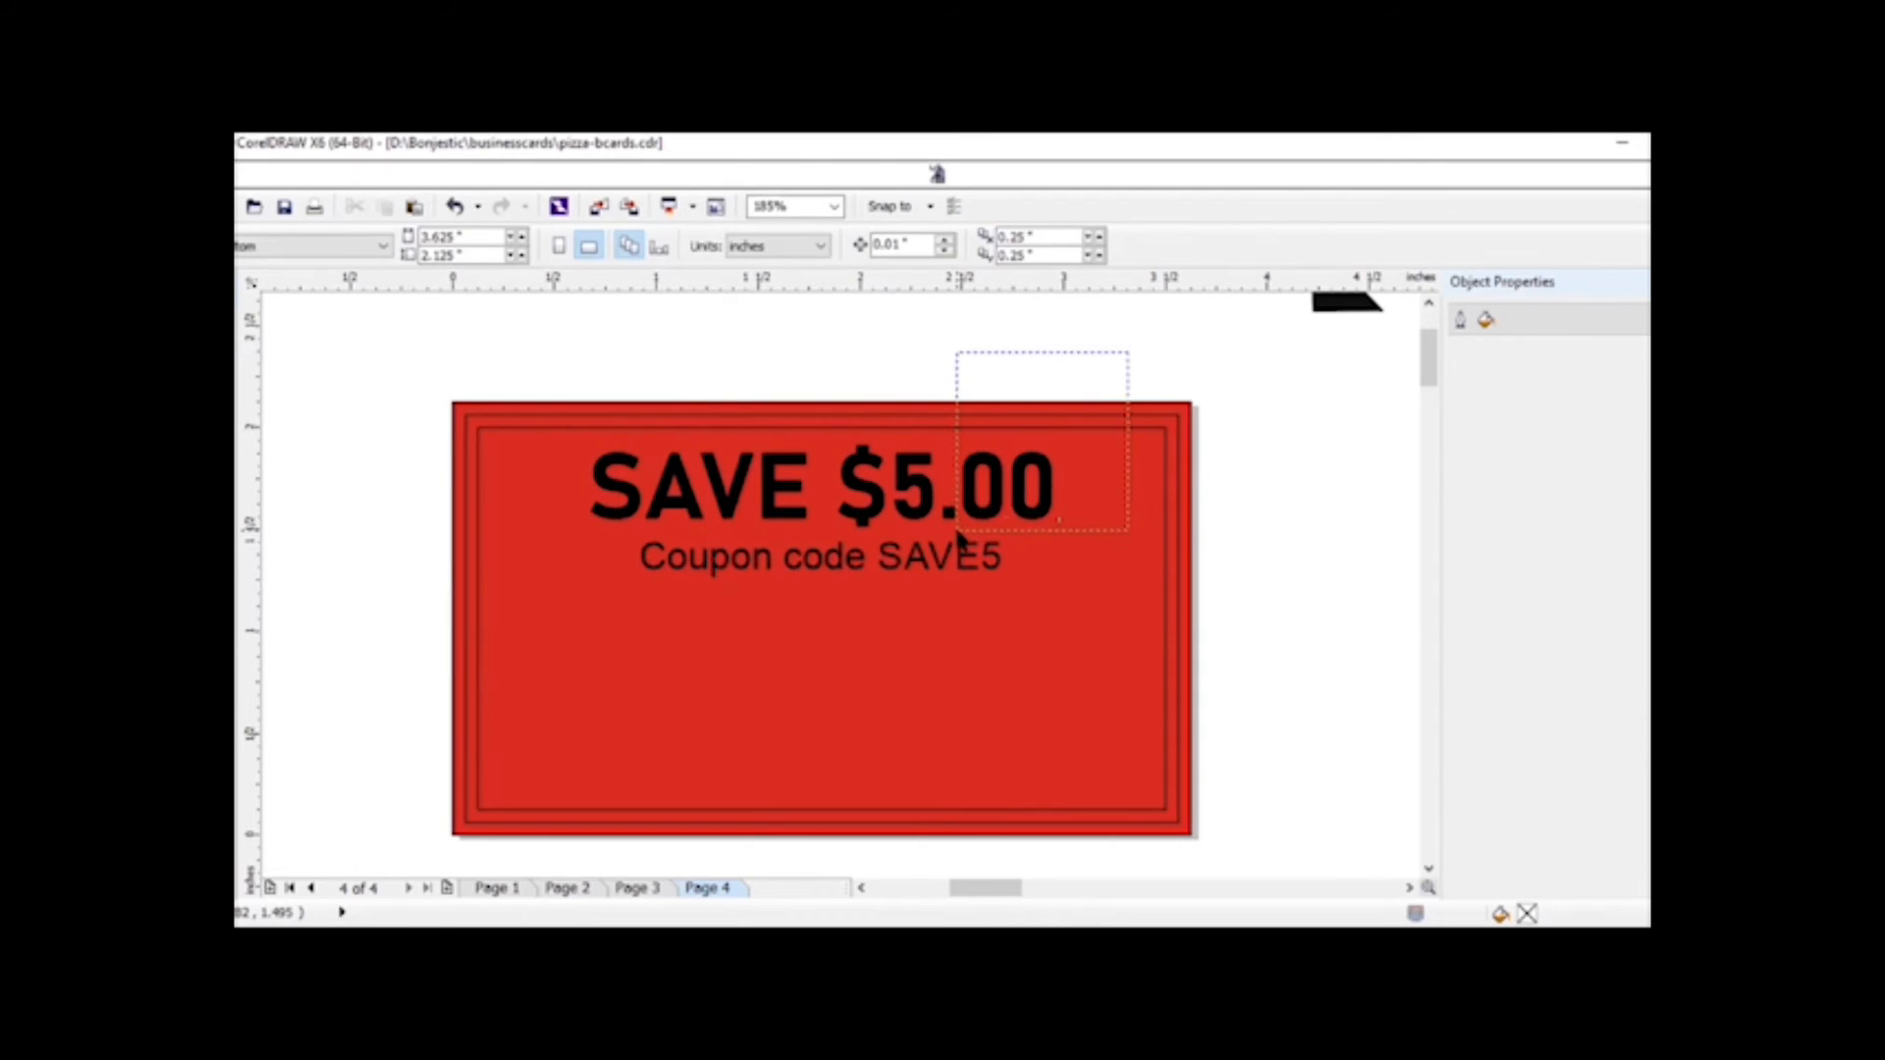
pyautogui.moveTo(1080, 521)
pyautogui.mouseDown()
pyautogui.moveTo(1001, 513)
pyautogui.moveTo(1043, 513)
pyautogui.mouseUp()
pyautogui.click(937, 349)
pyautogui.click(950, 518)
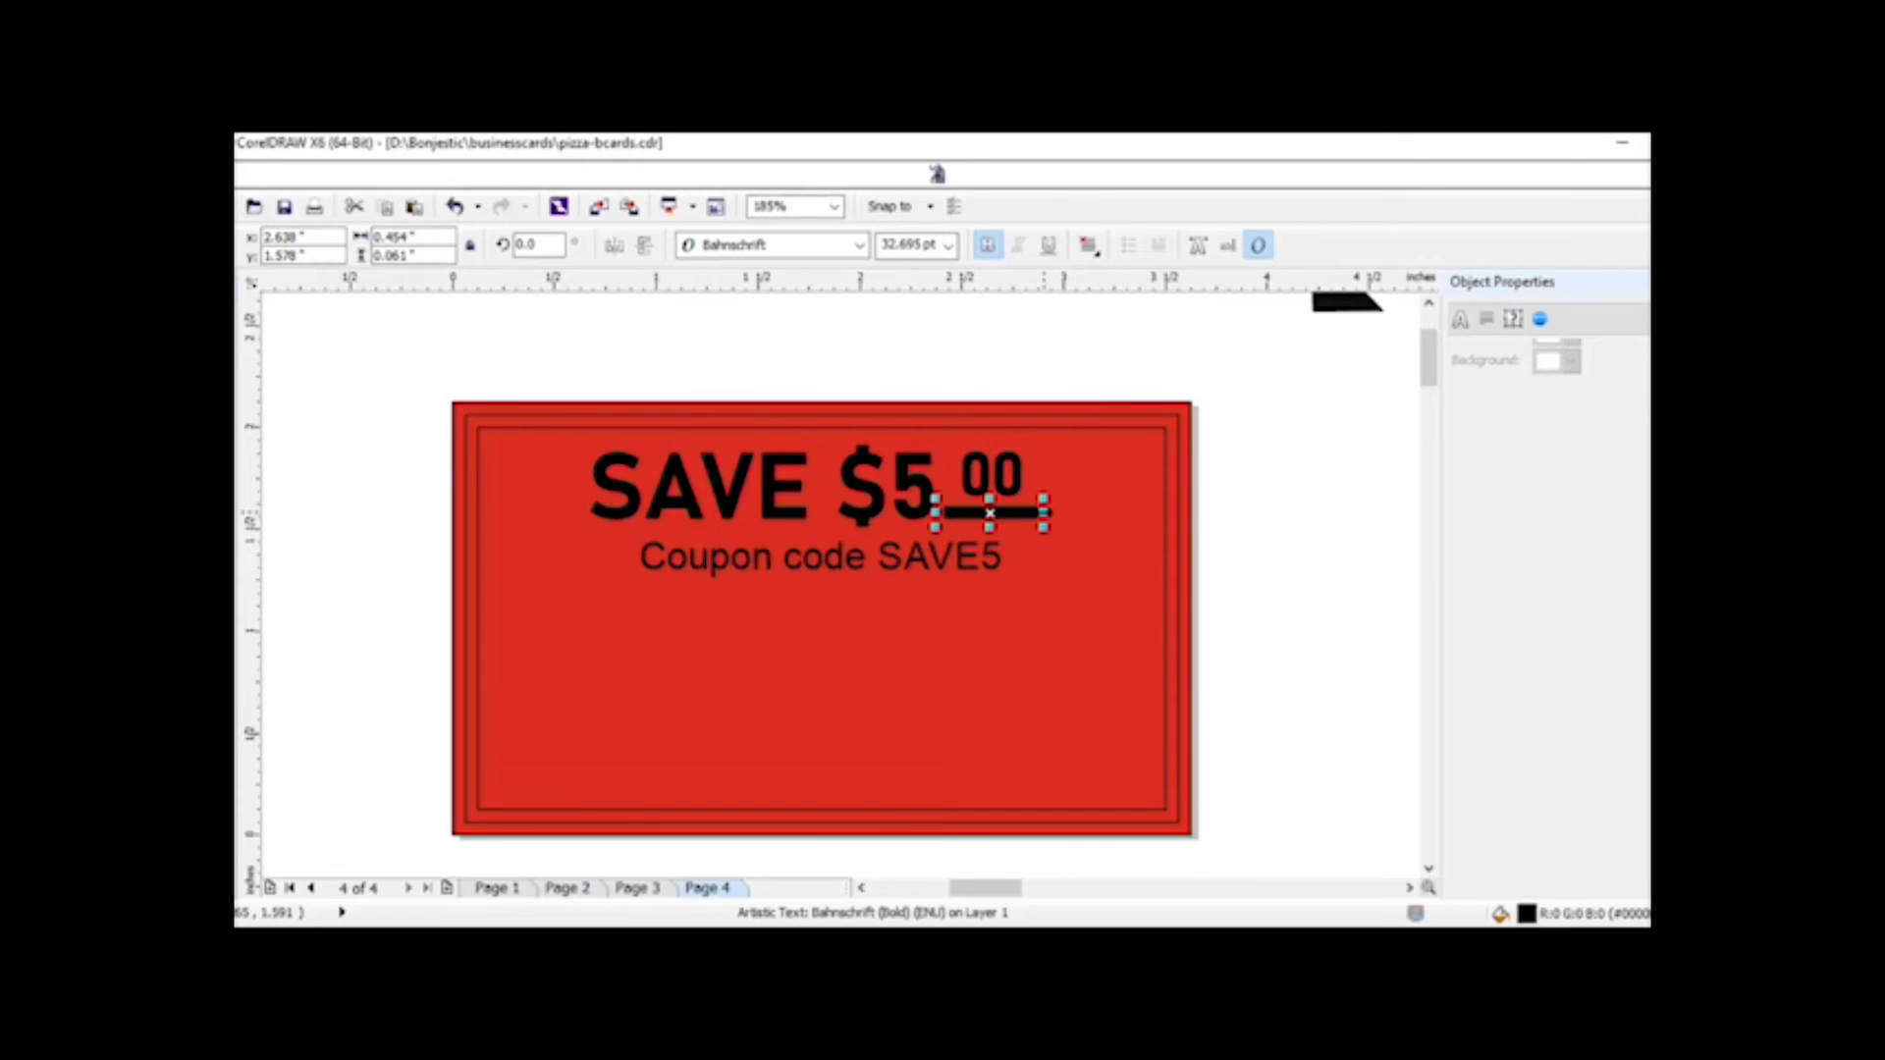
pyautogui.press('Up')
pyautogui.press('Up')
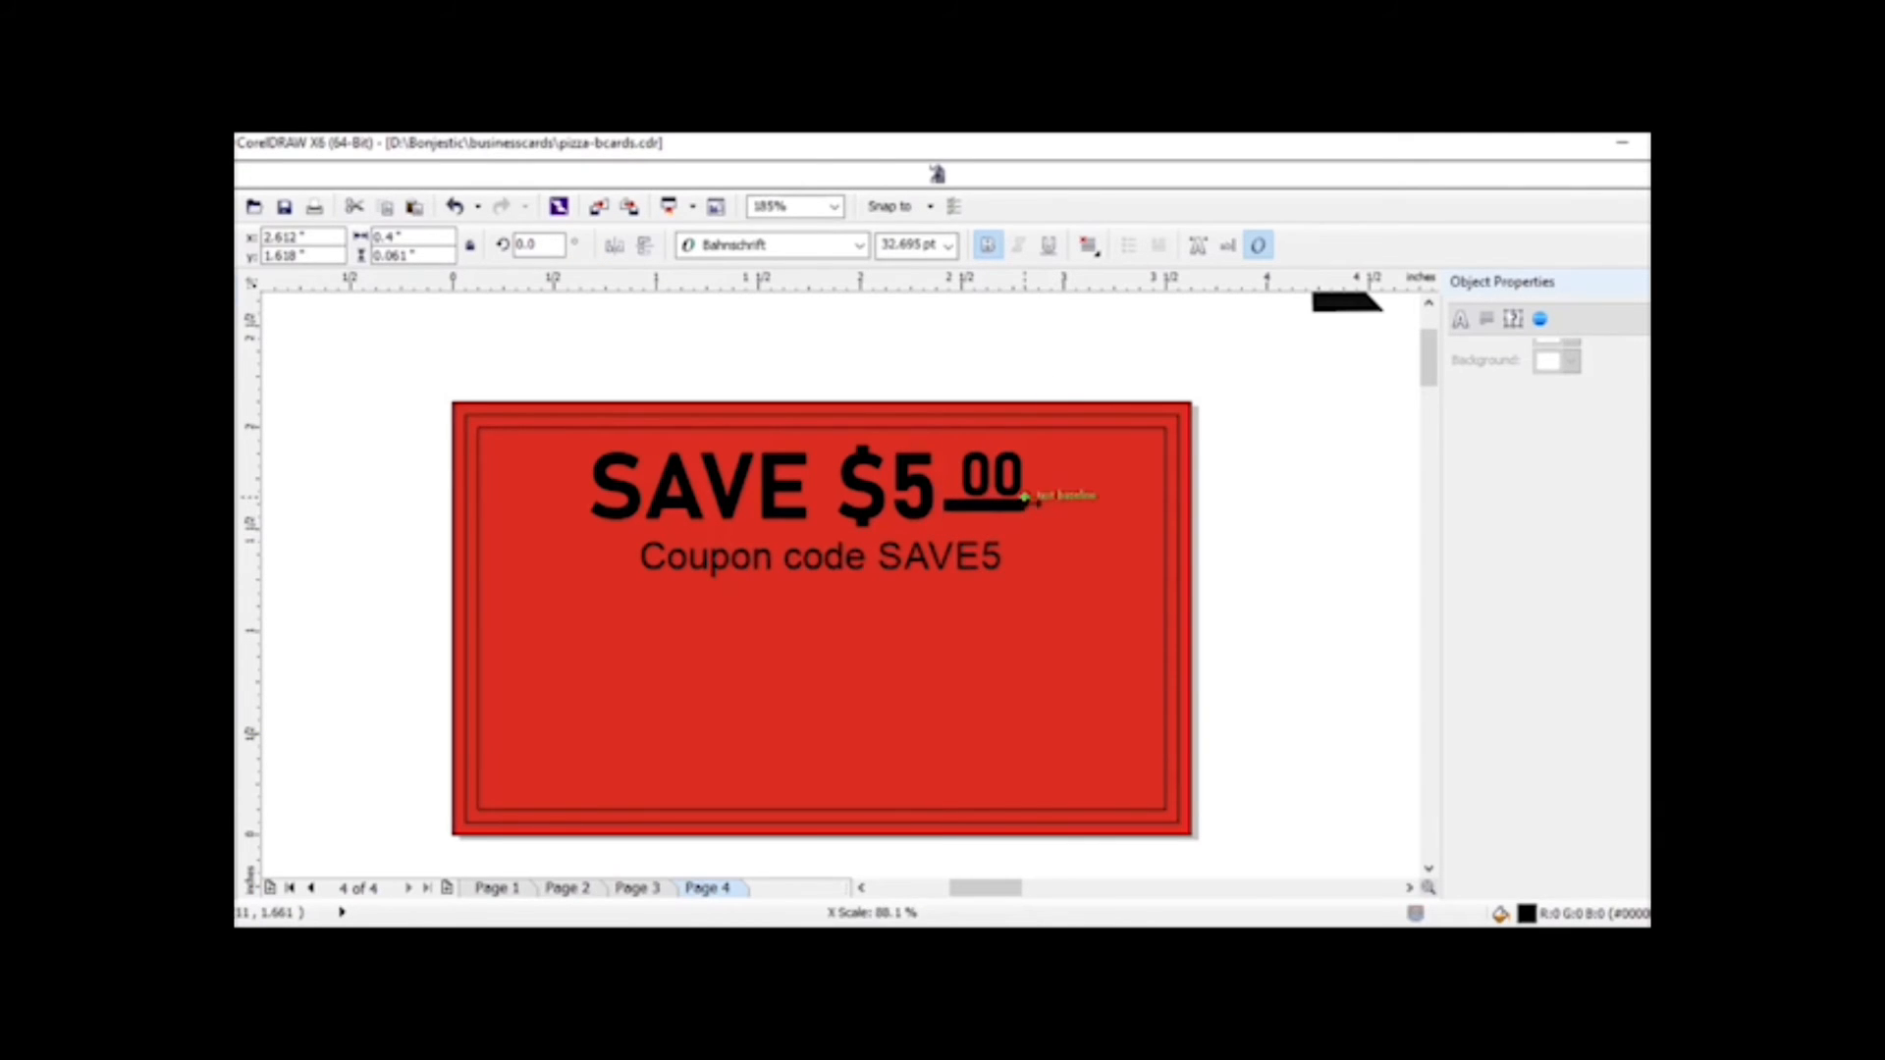
pyautogui.click(1031, 327)
pyautogui.moveTo(1054, 342); pyautogui.dragTo(933, 475)
pyautogui.click(995, 350)
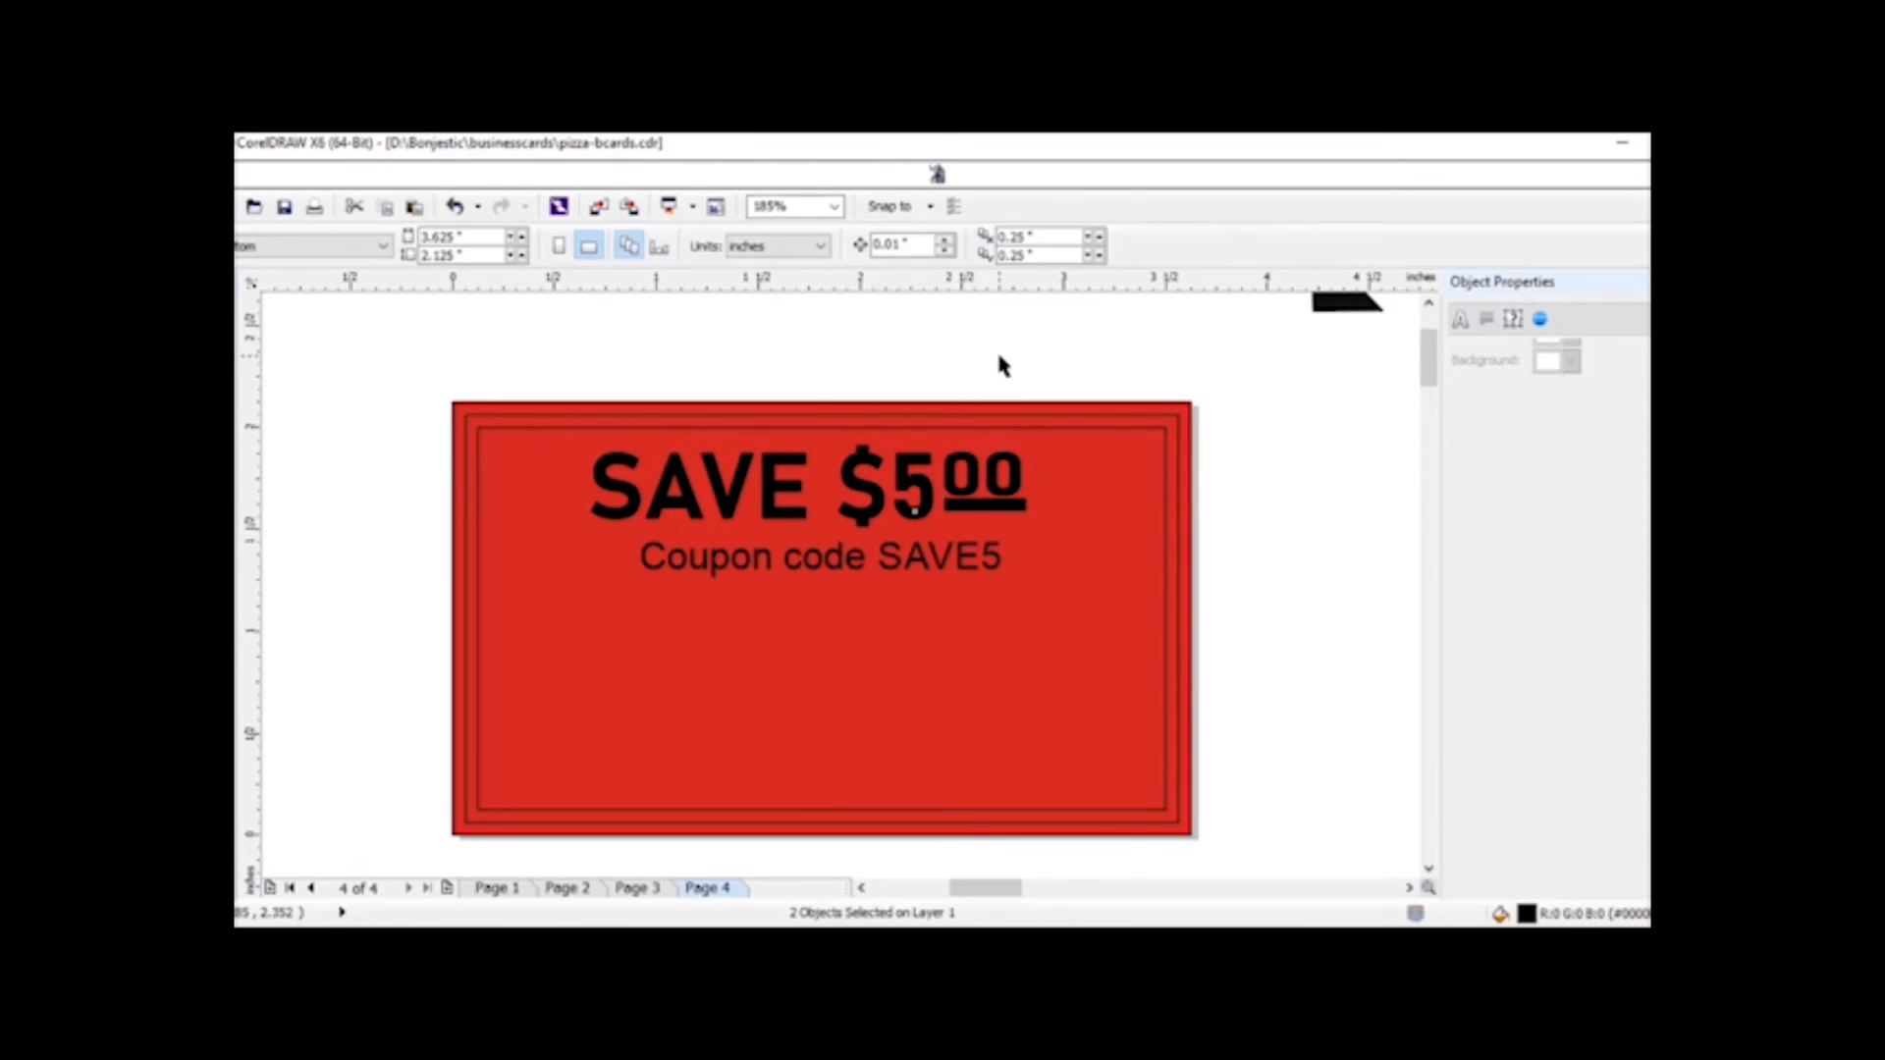
# - Move the Coupon code SAVE5 text further down, away from the SAVE $5.00 headline
pyautogui.click(718, 573)
pyautogui.press('Down')
pyautogui.press('Down')
pyautogui.press('Down')
pyautogui.press('Down')
pyautogui.moveTo(717, 586); pyautogui.dragTo(717, 606)
# - Enlarge the digit 5 in the headline to about 36.5 pt
pyautogui.click(917, 516)
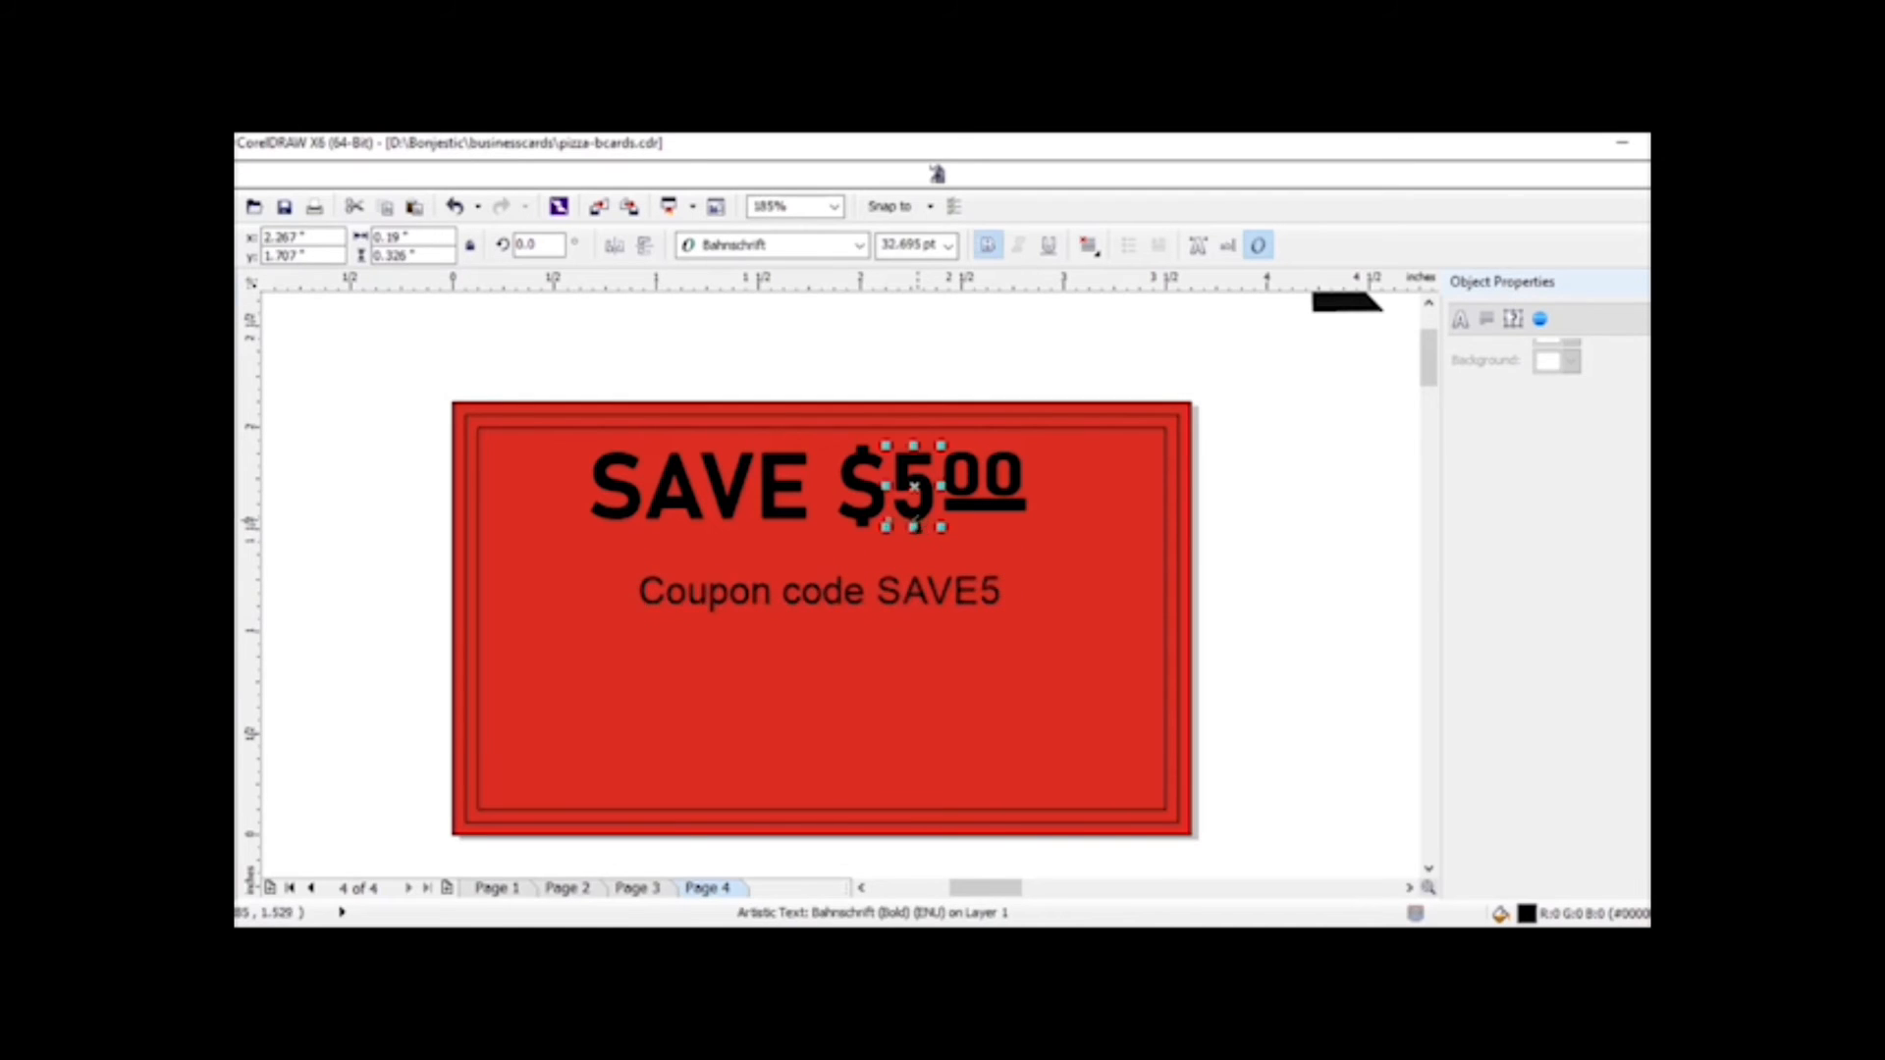
pyautogui.moveTo(914, 532); pyautogui.dragTo(947, 491)
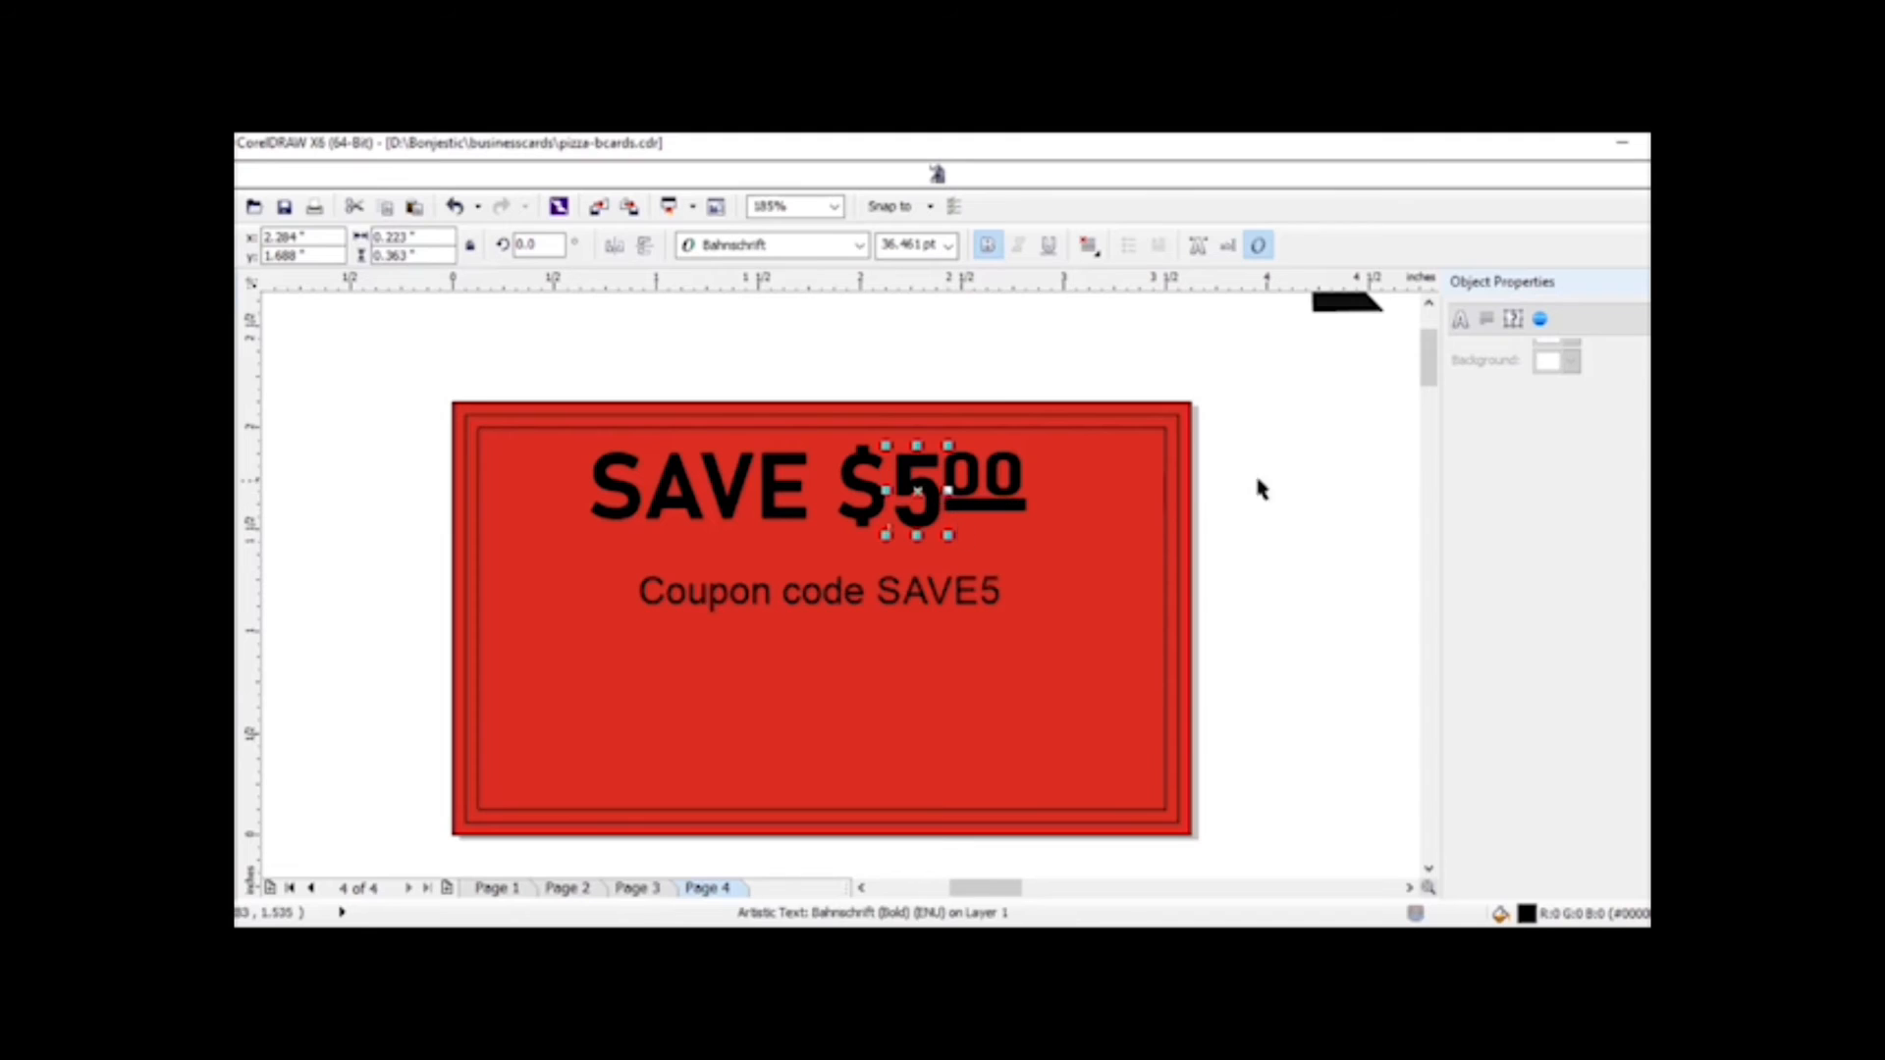
pyautogui.click(1257, 481)
pyautogui.click(913, 496)
pyautogui.click(1279, 475)
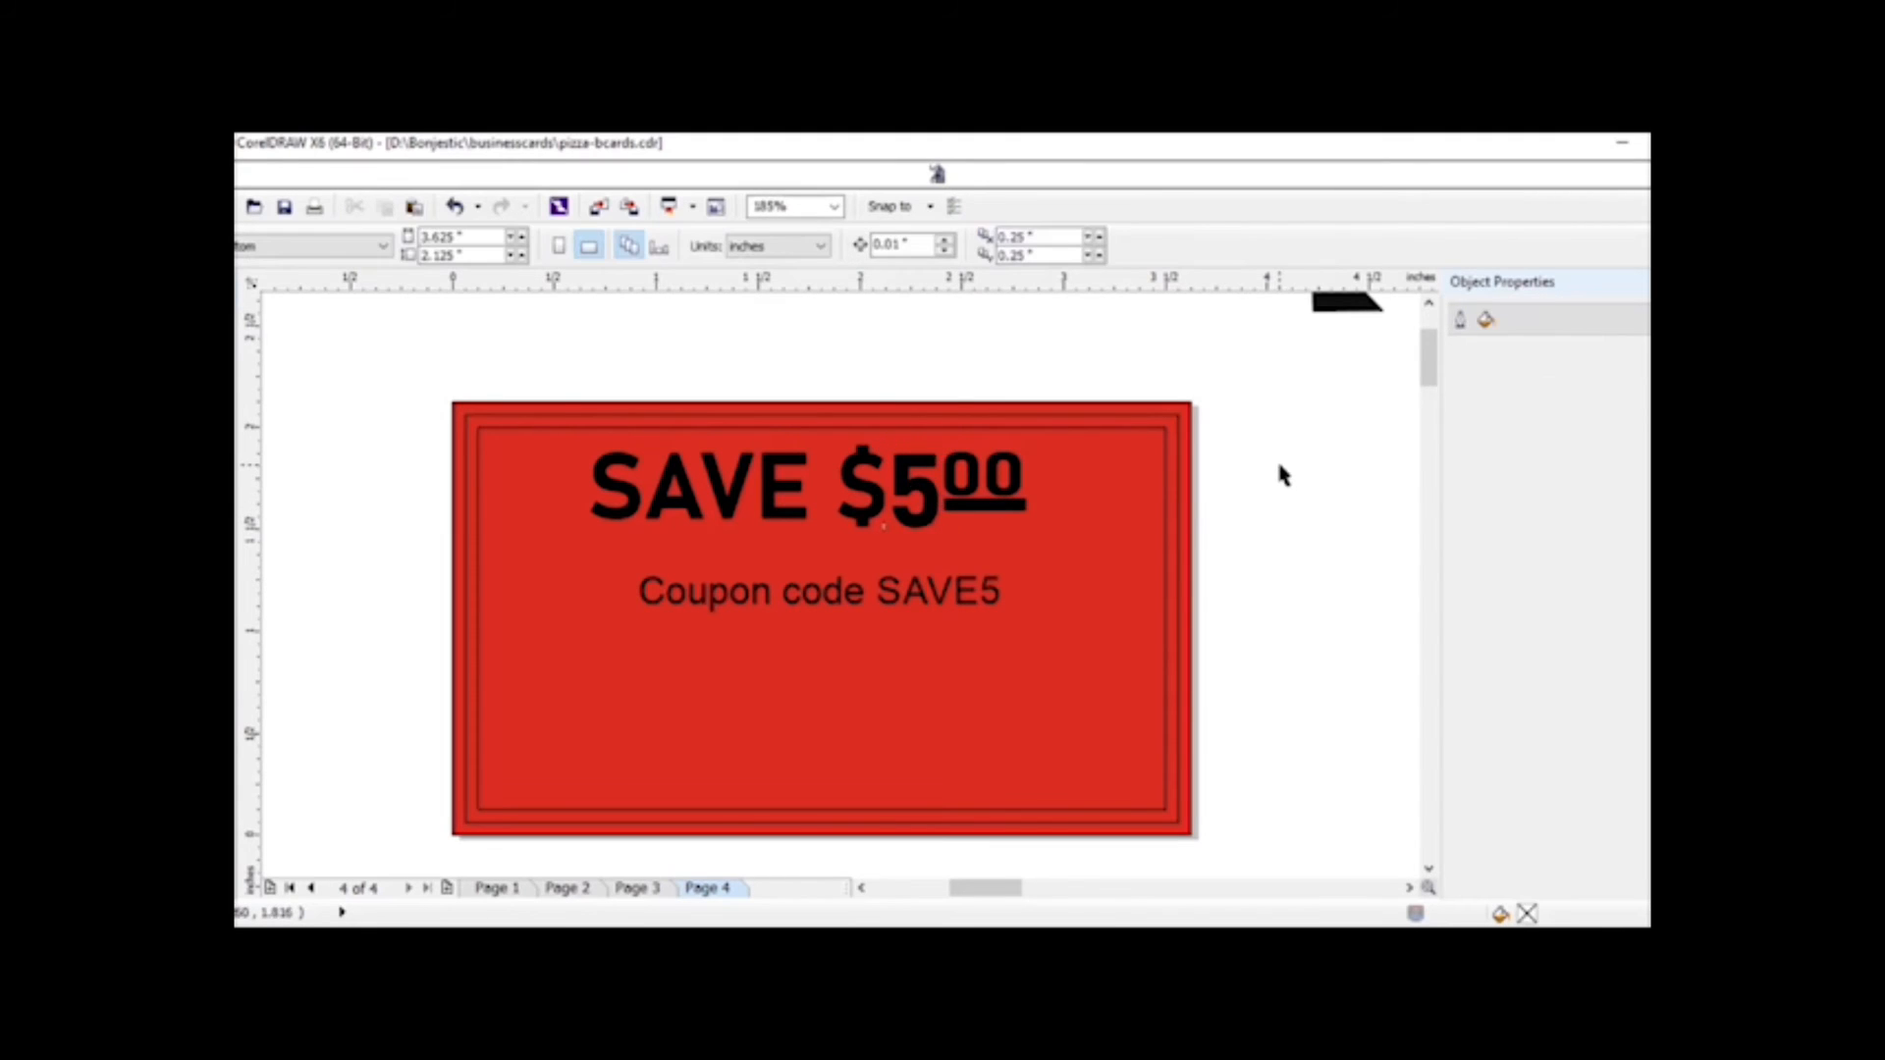
# - Add a one-step outside contour to the word SAVE with a 0.019 in offset and a red contour fill
pyautogui.click(624, 488)
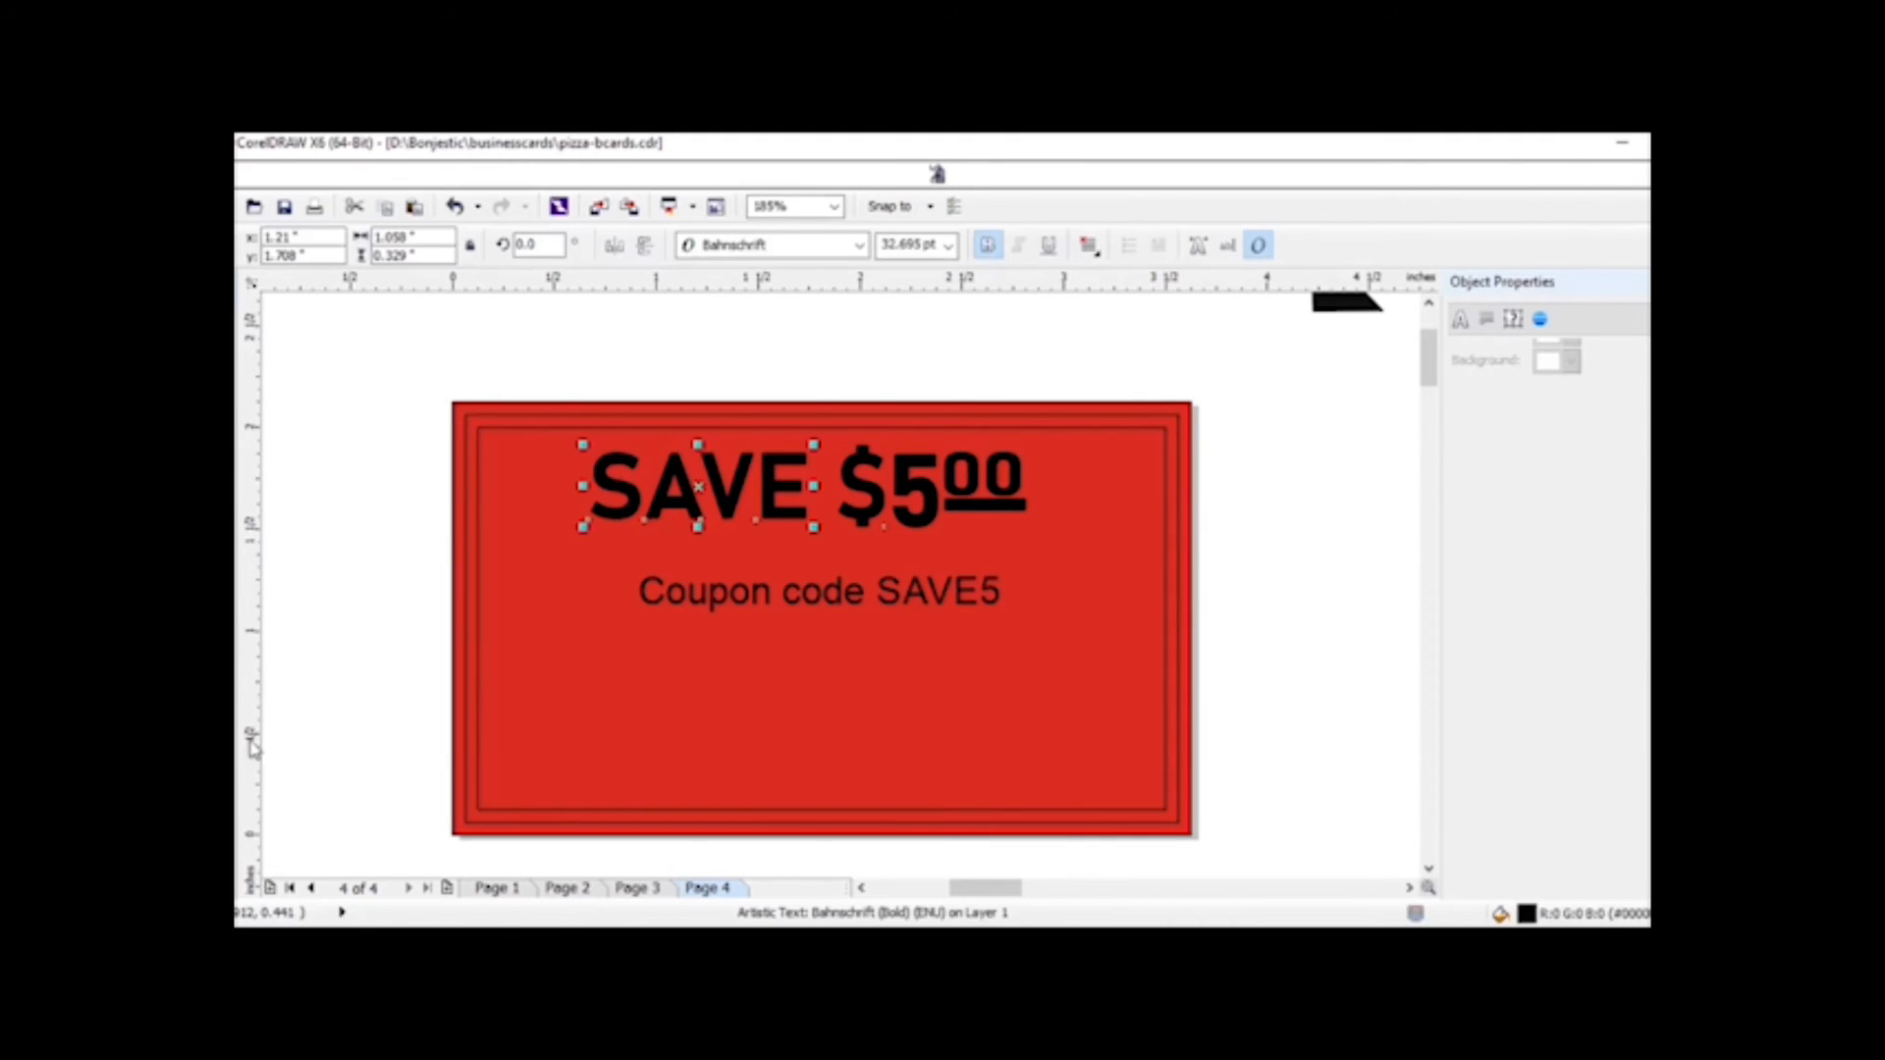
pyautogui.click(233, 729)
pyautogui.click(257, 735)
pyautogui.click(735, 253)
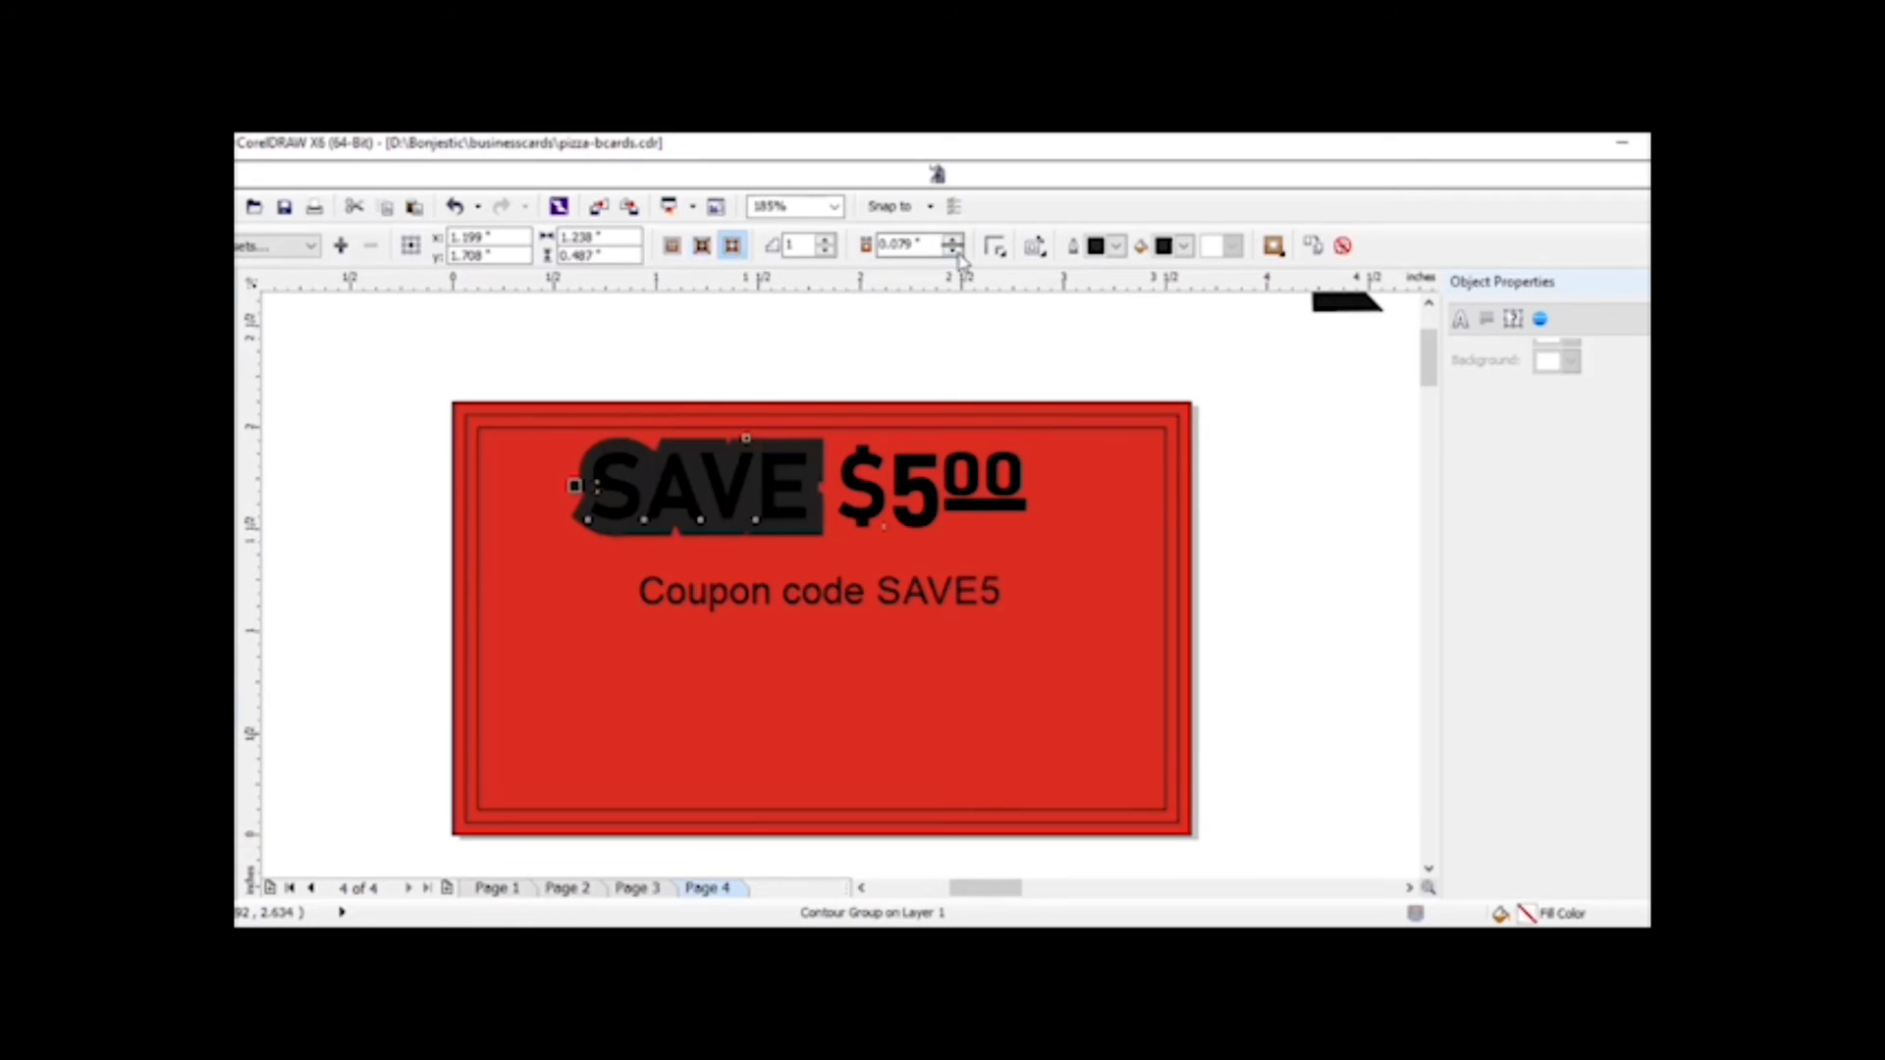
pyautogui.click(953, 251)
pyautogui.click(952, 251)
pyautogui.click(952, 252)
pyautogui.click(953, 251)
pyautogui.click(952, 252)
pyautogui.click(953, 251)
pyautogui.click(1183, 247)
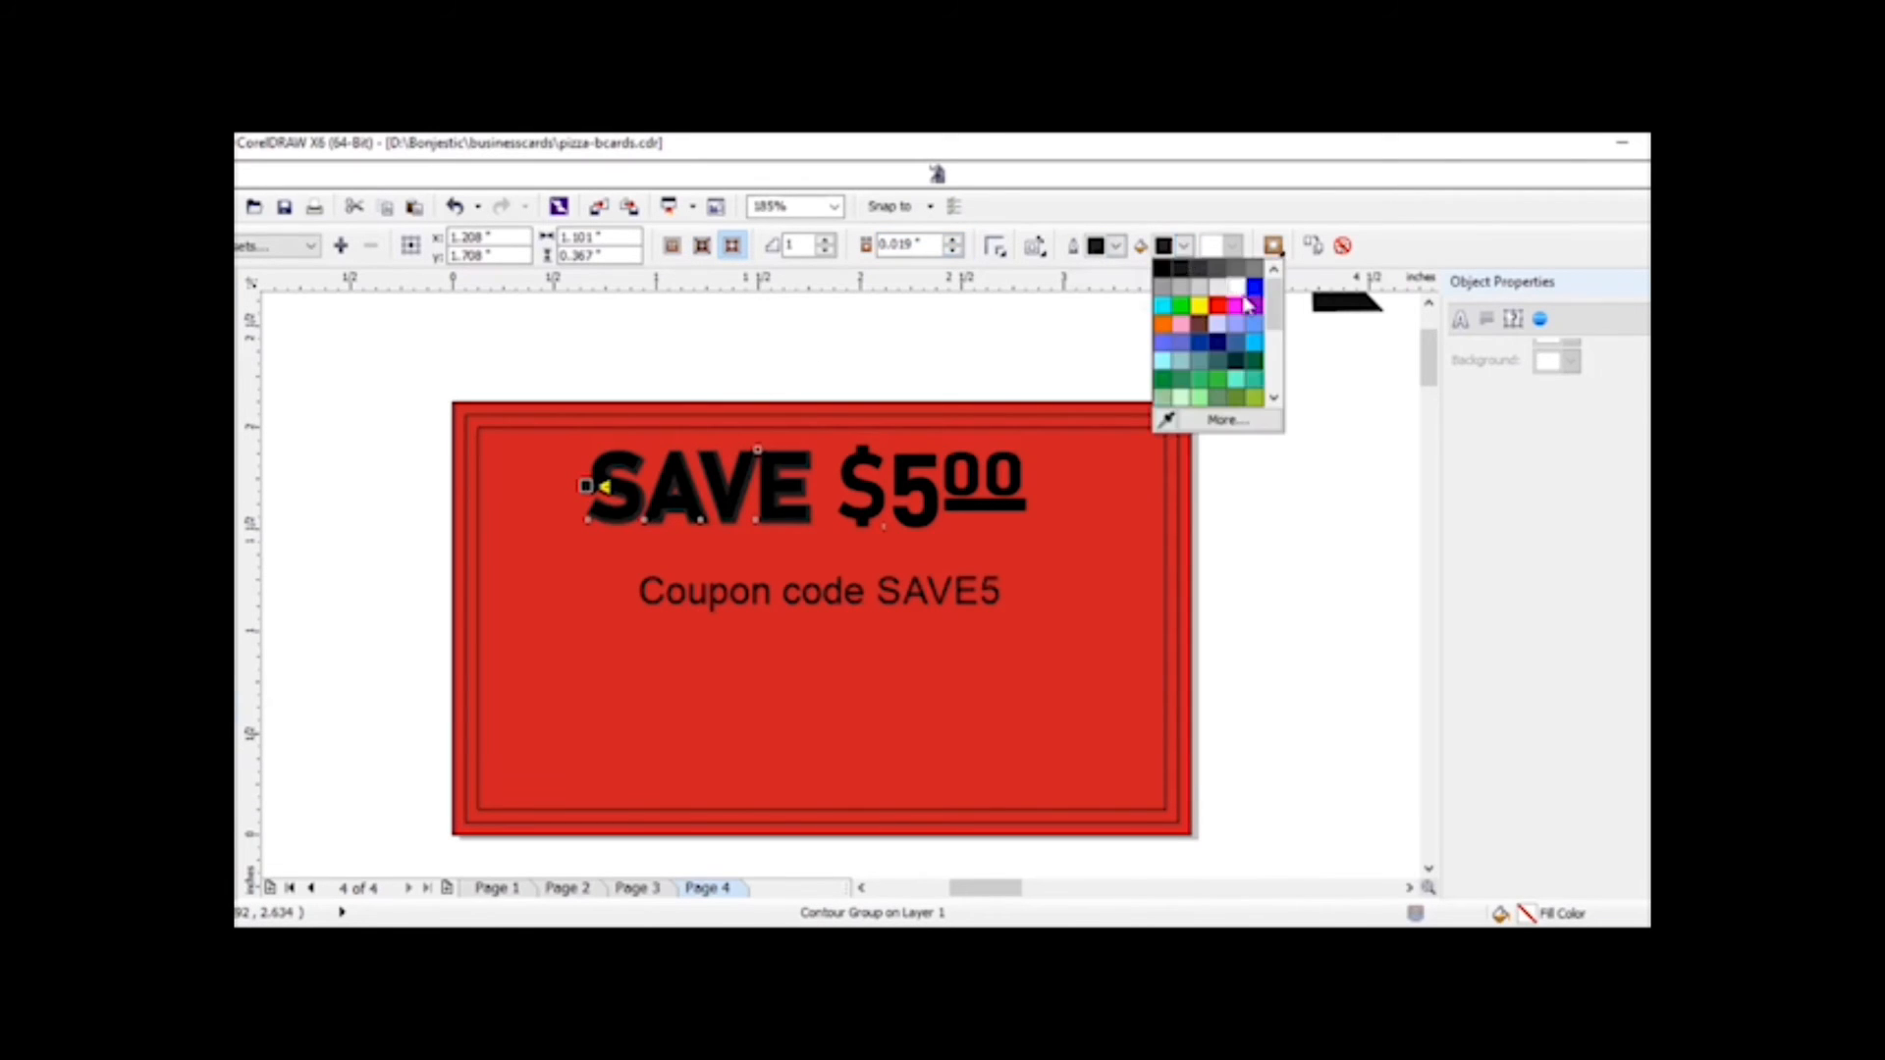
pyautogui.click(1192, 314)
pyautogui.click(732, 376)
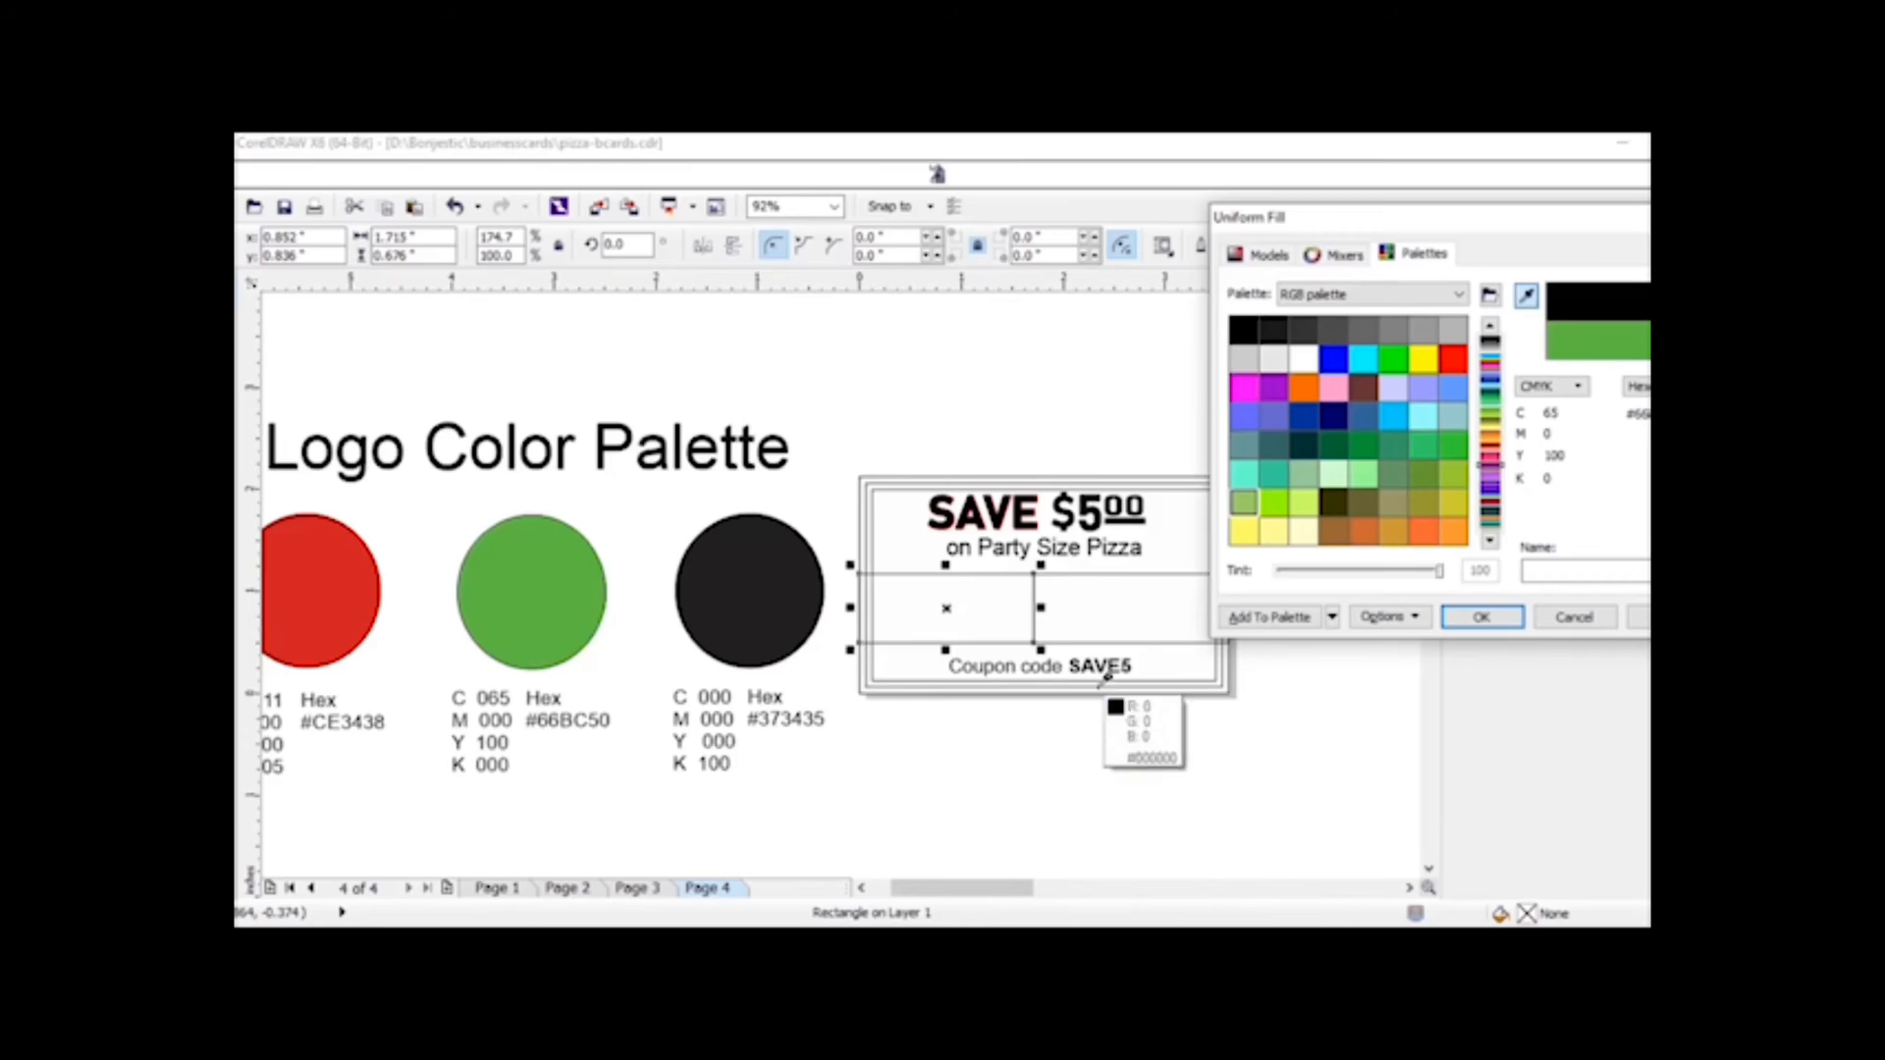
# - Fill the left band rectangle with the logo green (C65 M0 Y100 K0) and the right one with the logo red (C11 M100 Y100 K5)
pyautogui.click(1483, 620)
pyautogui.click(245, 800)
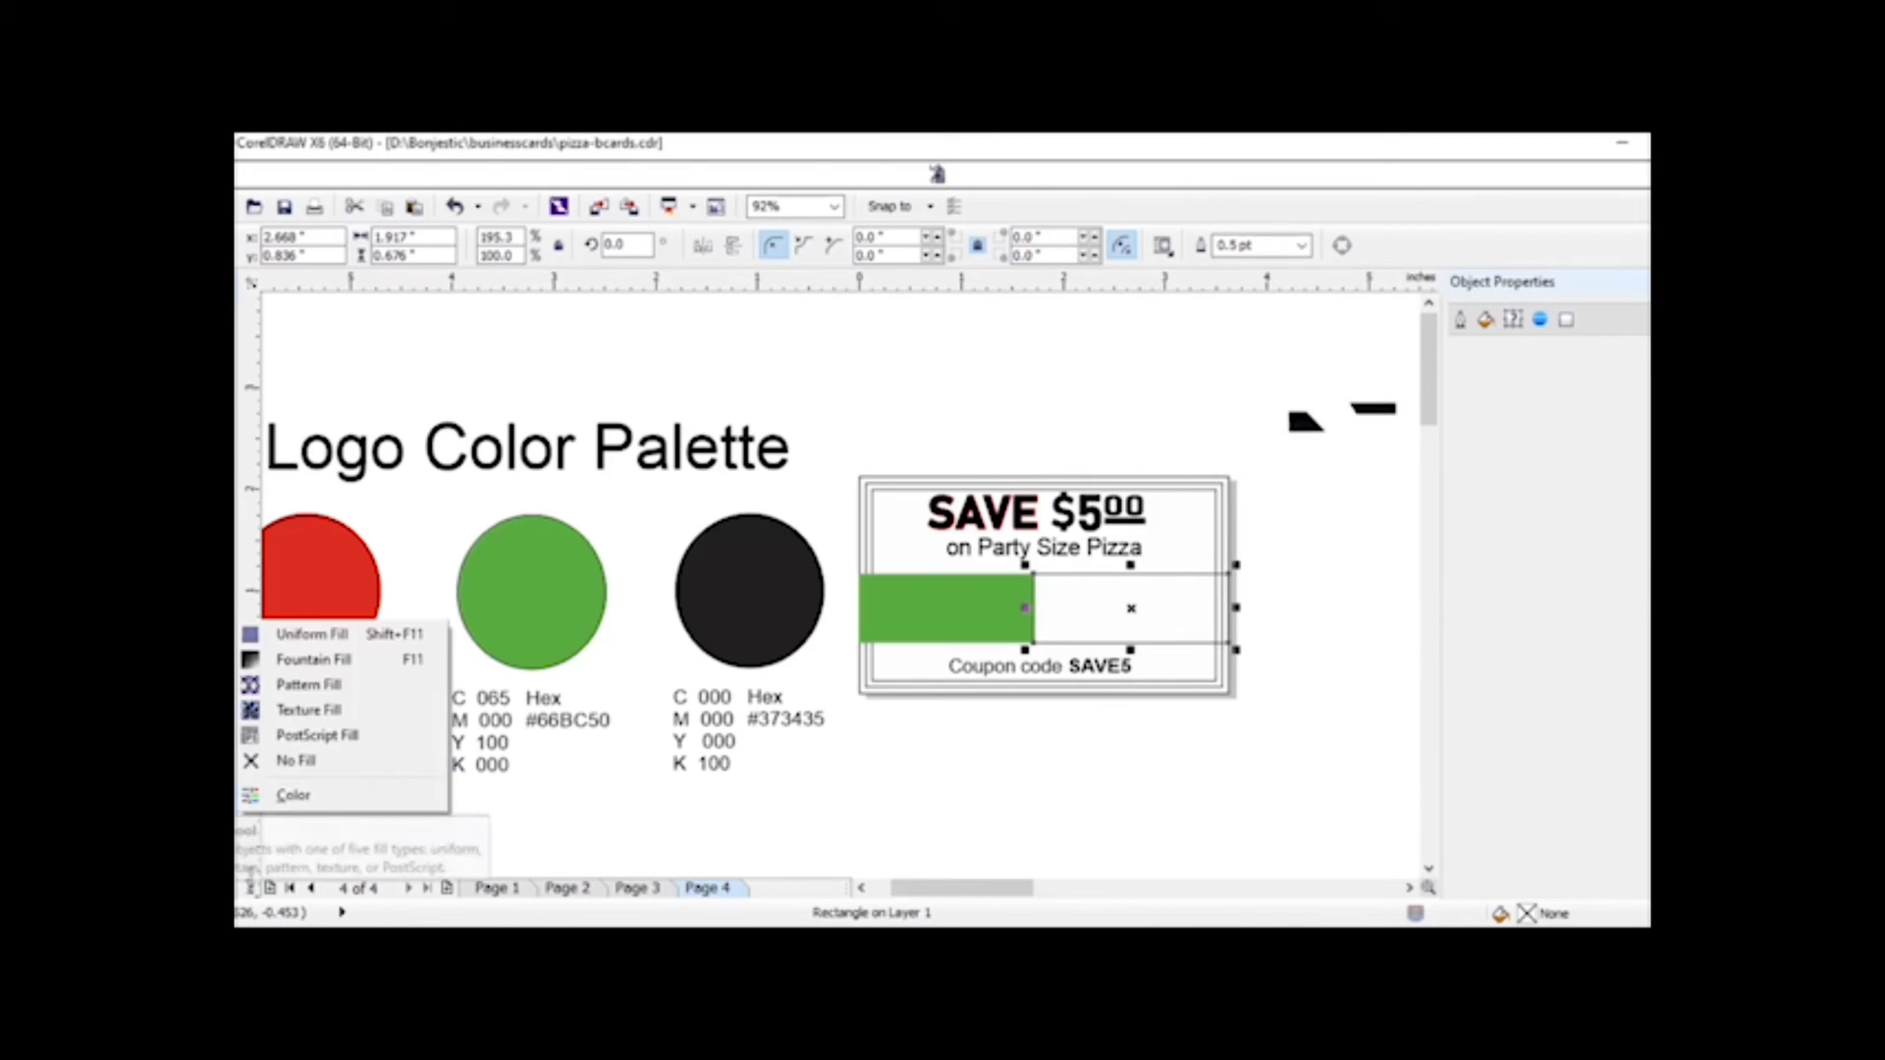
pyautogui.click(311, 634)
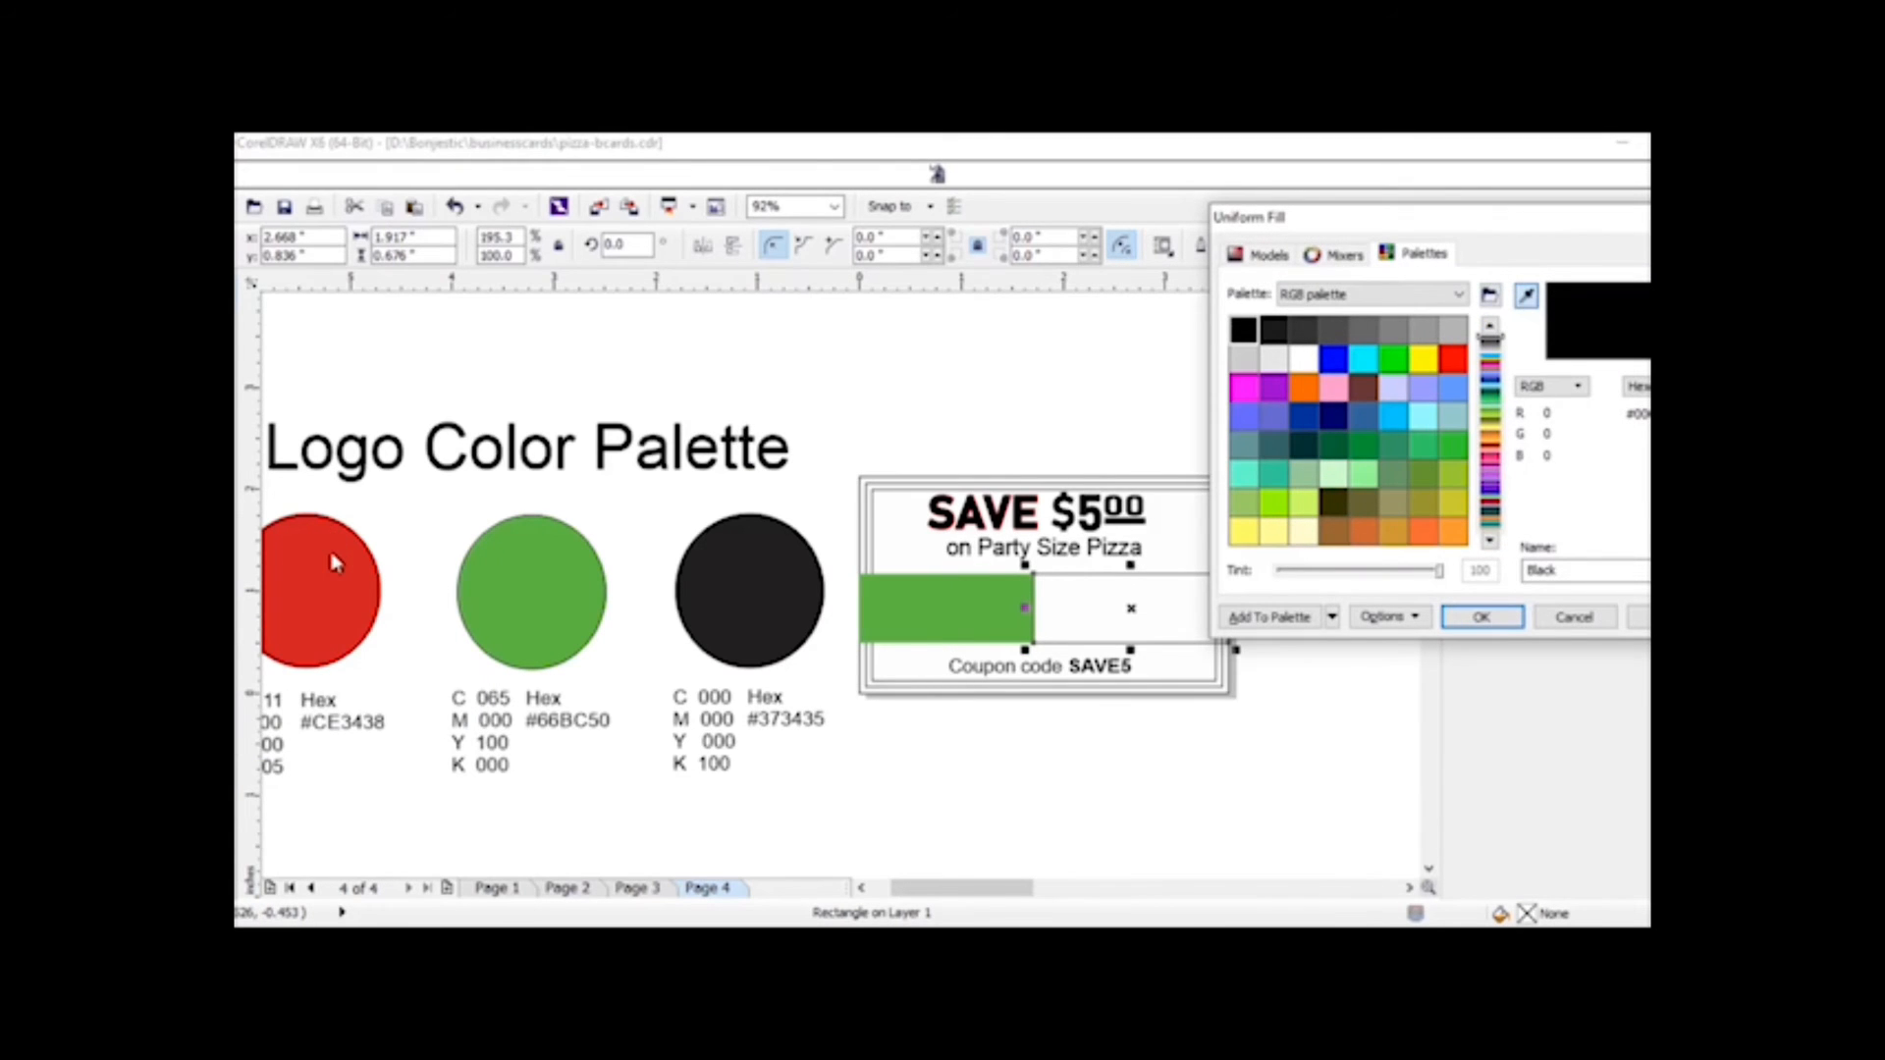
pyautogui.click(1528, 305)
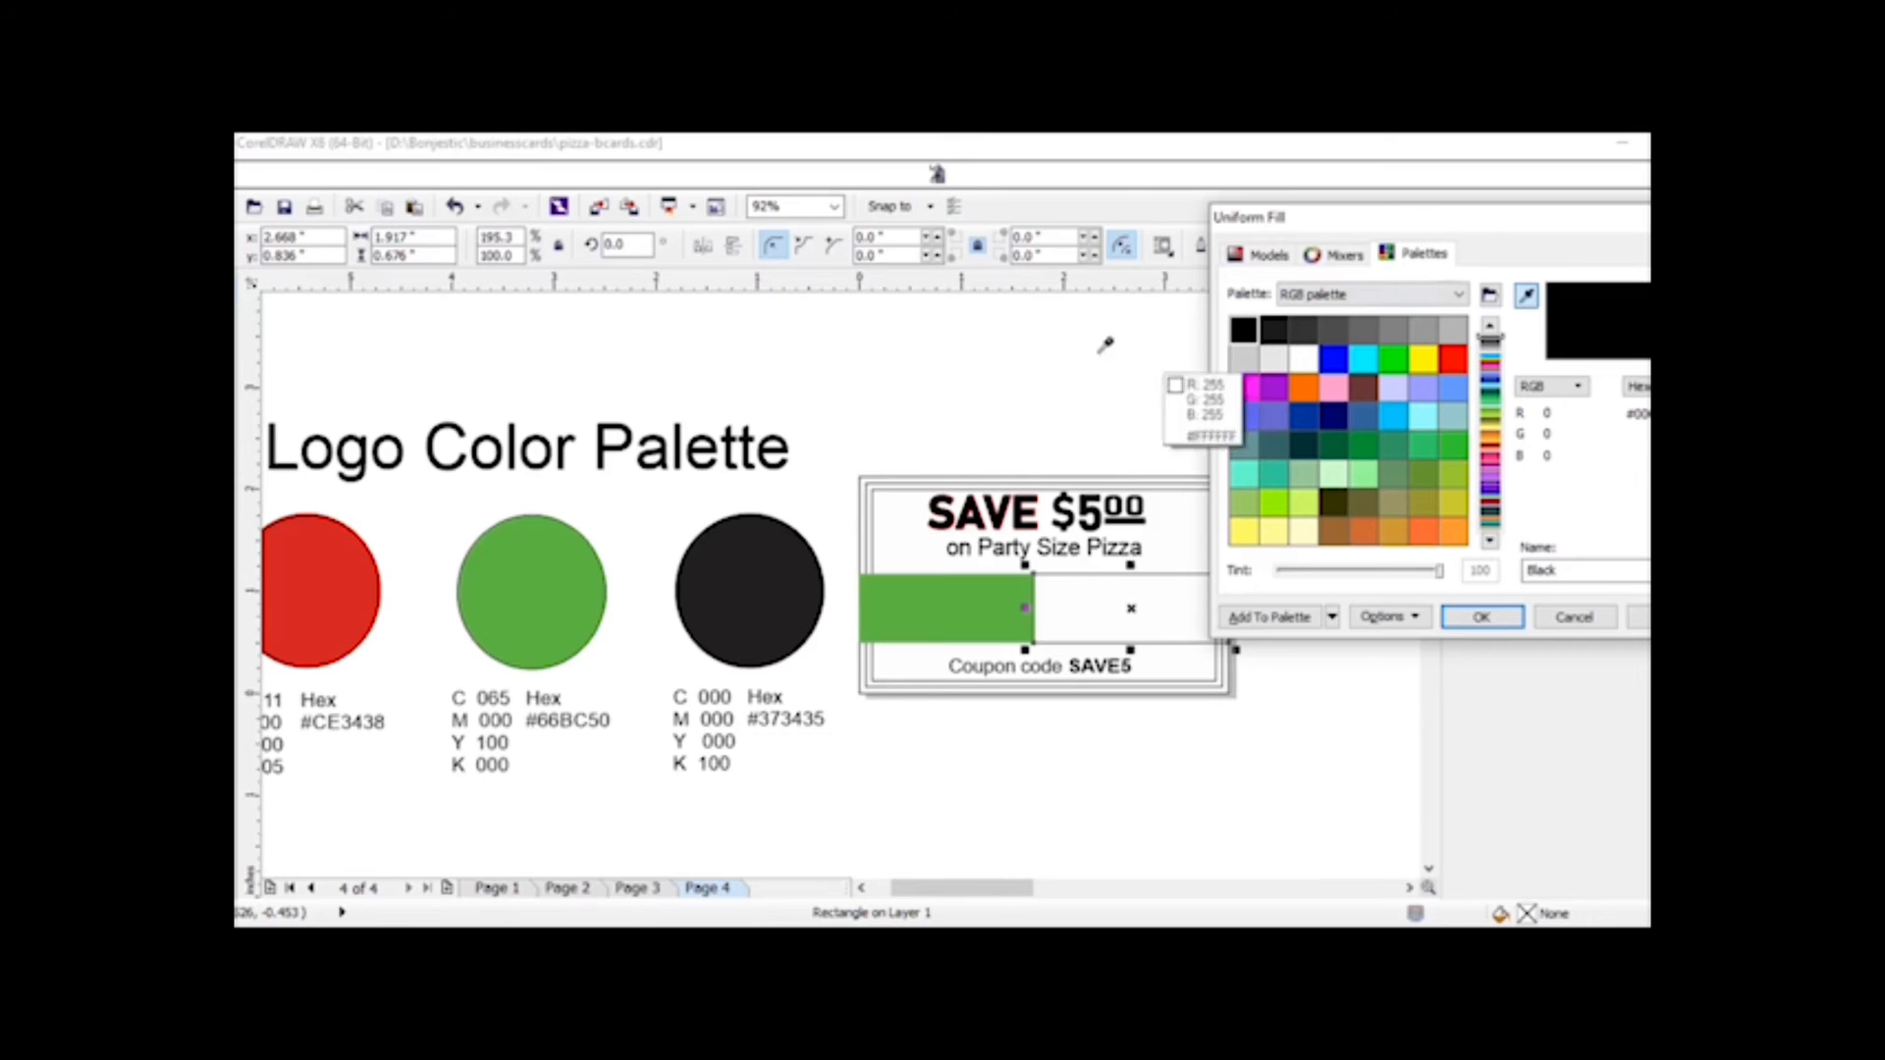
pyautogui.click(338, 540)
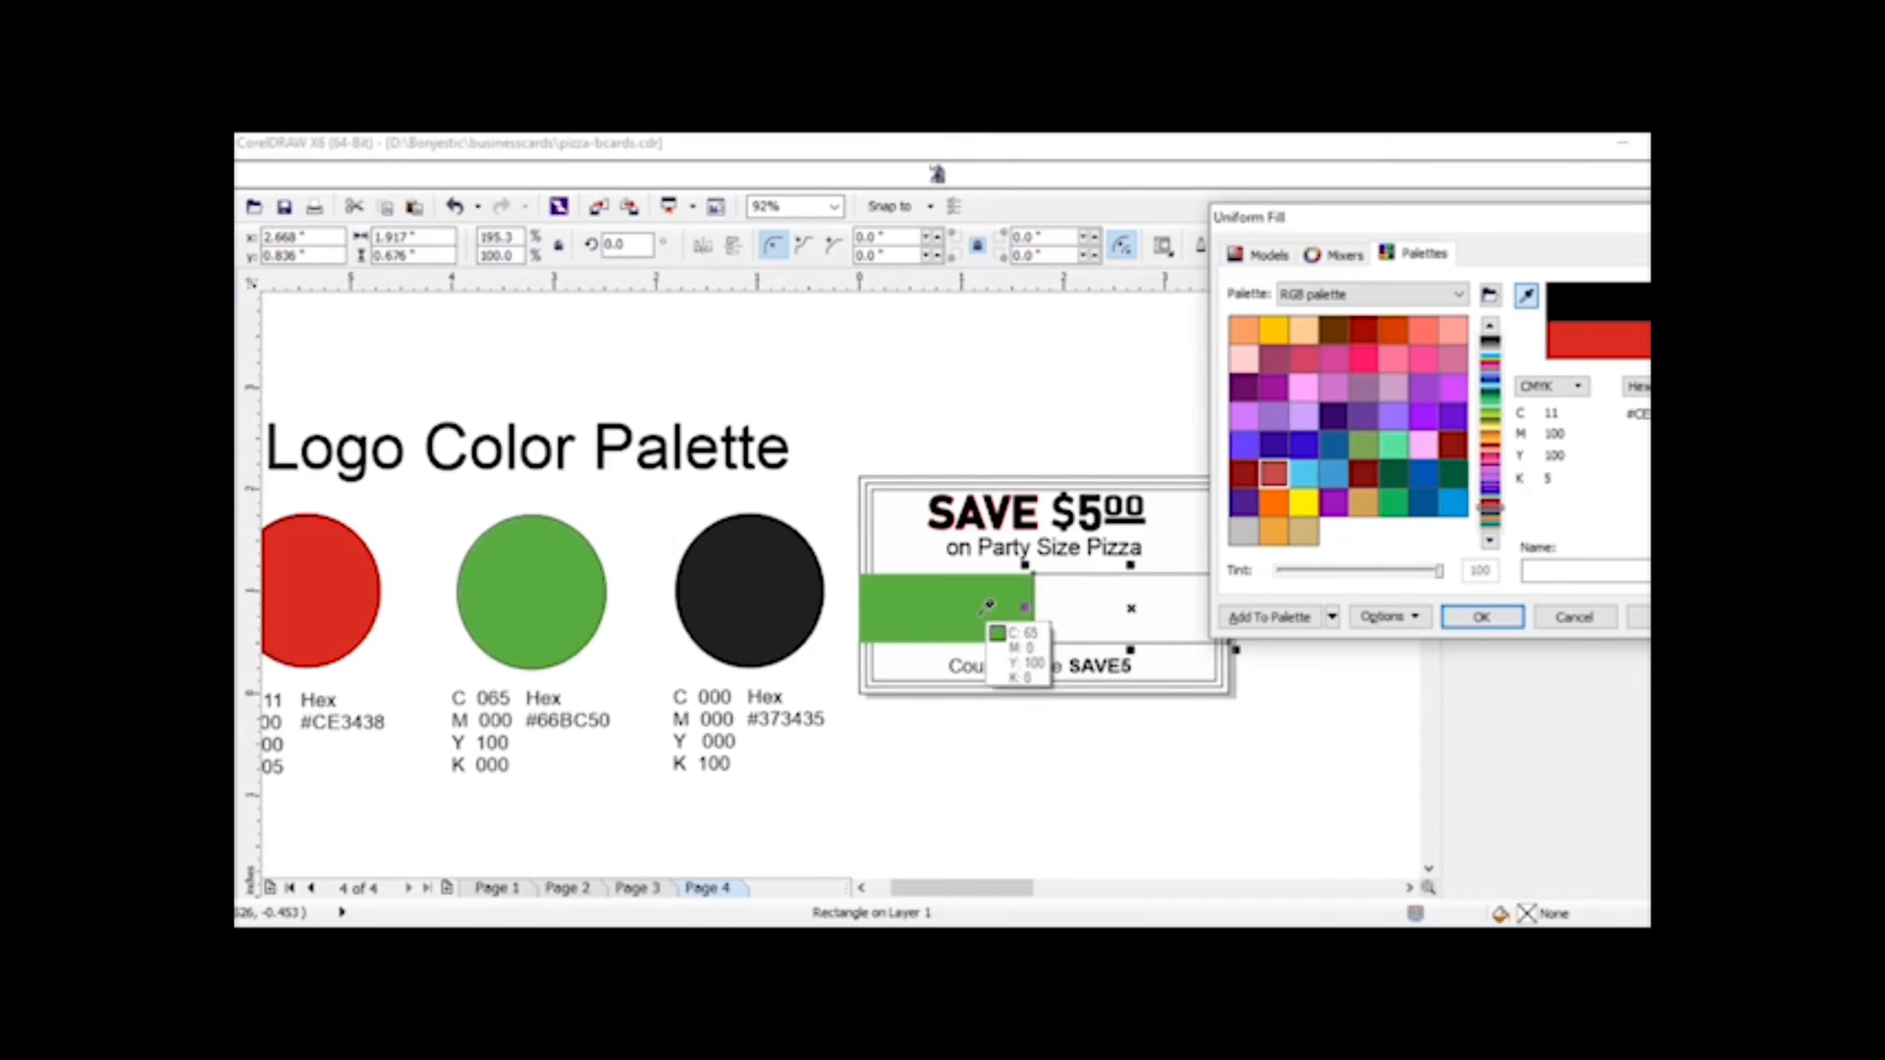
pyautogui.click(1481, 617)
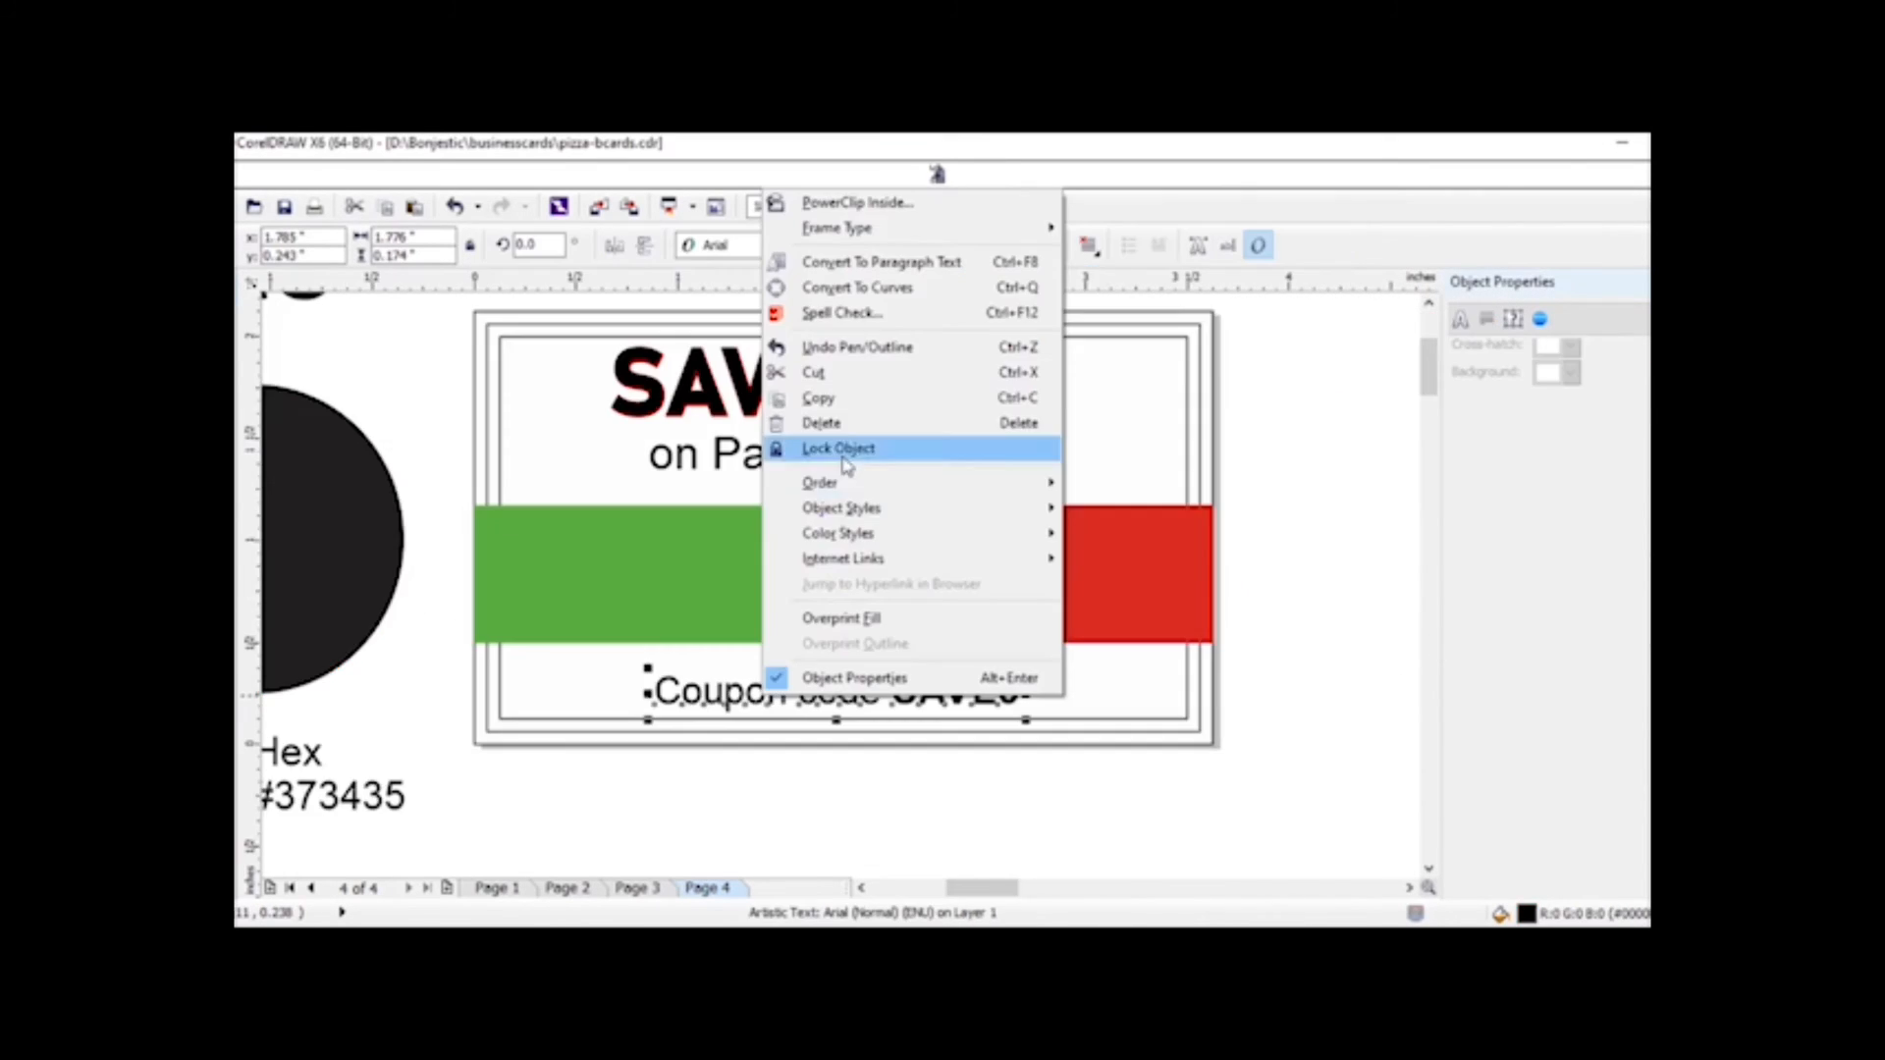
# - Bring the Coupon code SAVE5 text in front of the green and red band and move it onto the band
pyautogui.moveTo(1038, 489)
pyautogui.click(1101, 424)
pyautogui.click(885, 561)
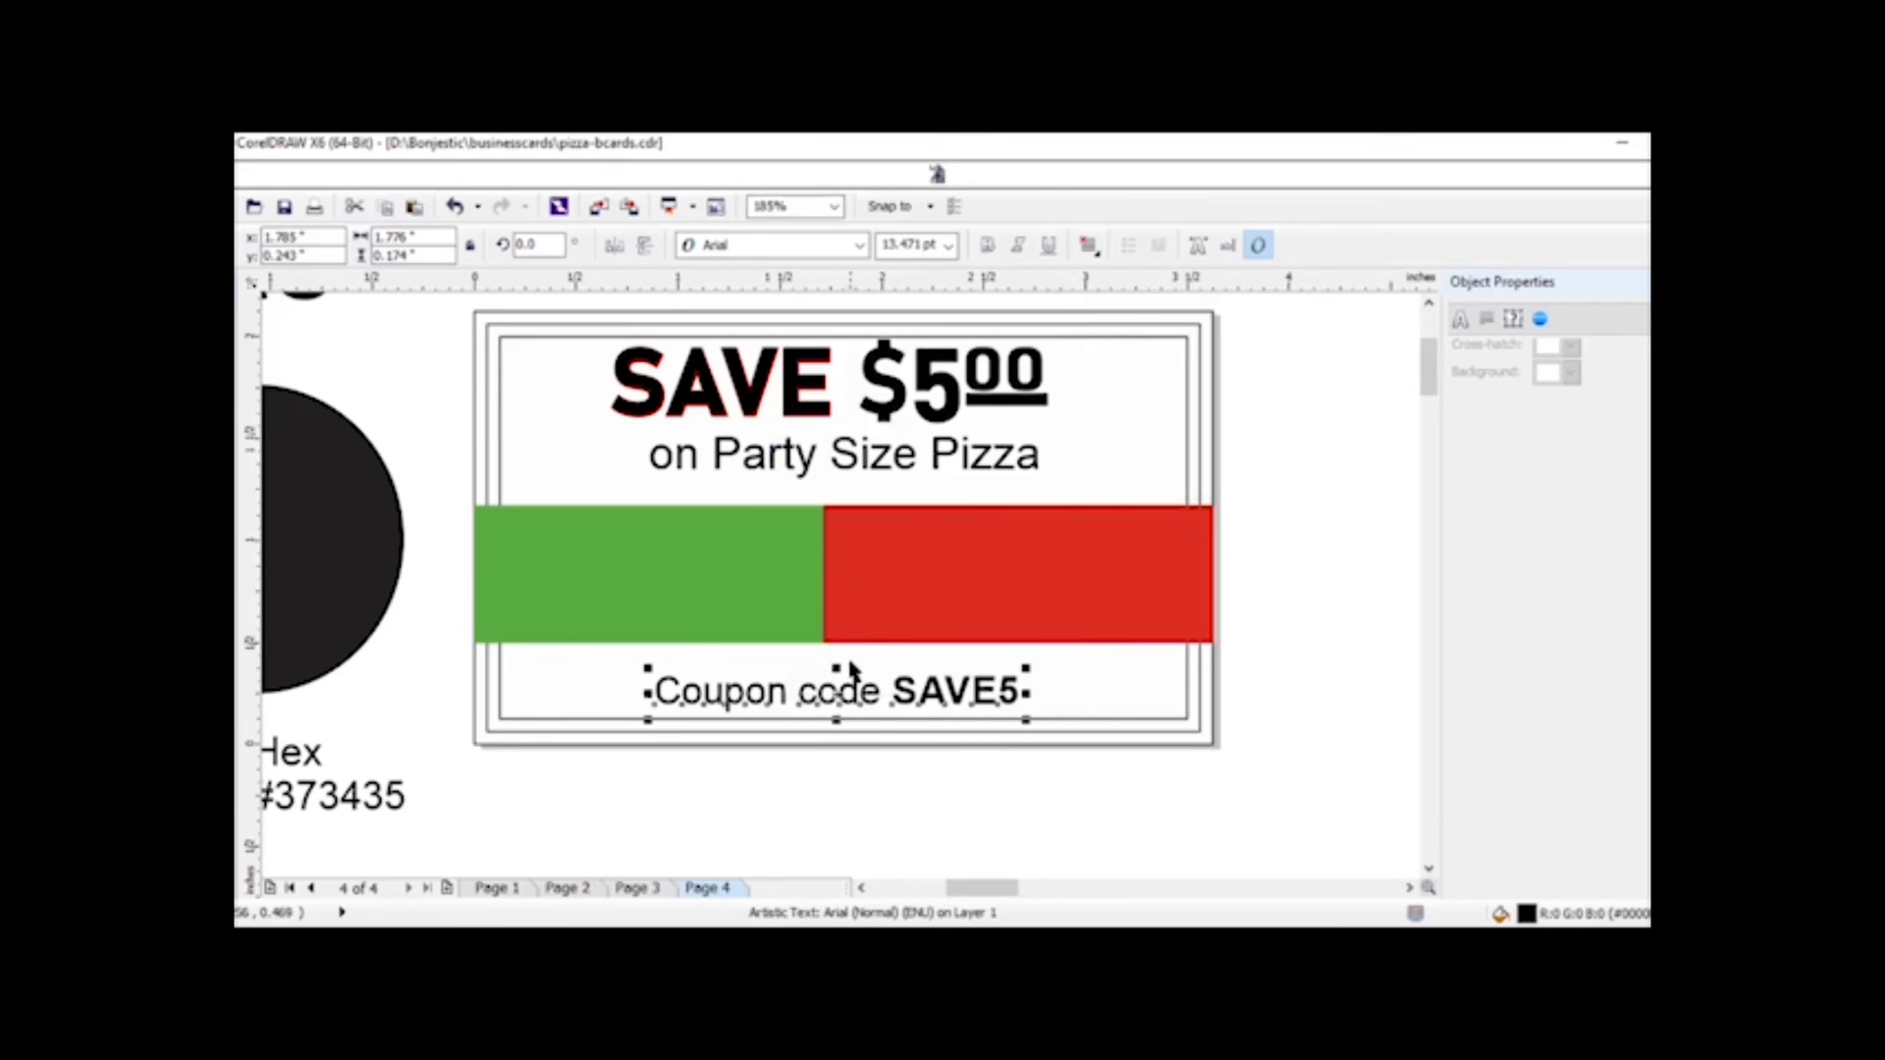
pyautogui.moveTo(850, 668); pyautogui.dragTo(851, 545)
# - Enlarge the Coupon code SAVE5 text to about 25.1 pt and fit it to about 3.26 in wide within the inner frame
pyautogui.moveTo(1022, 593); pyautogui.dragTo(1183, 636)
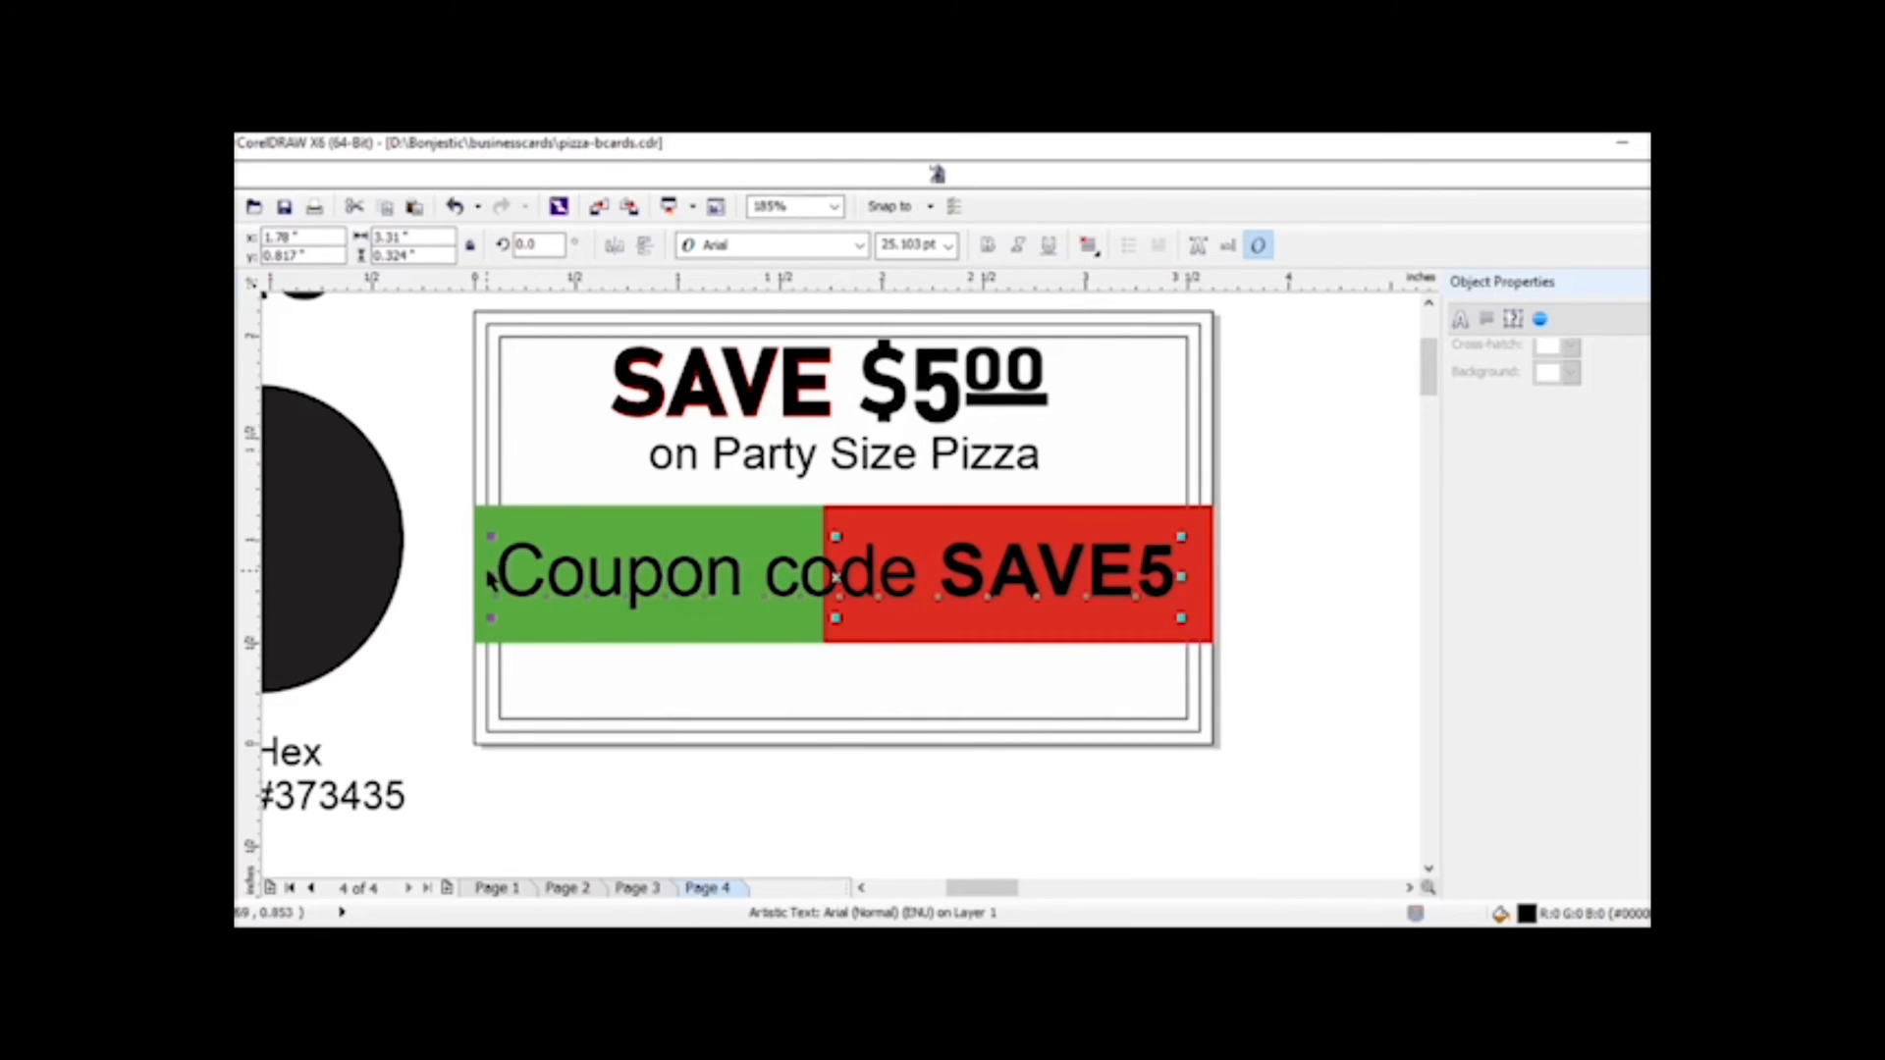
pyautogui.moveTo(488, 575); pyautogui.dragTo(494, 577)
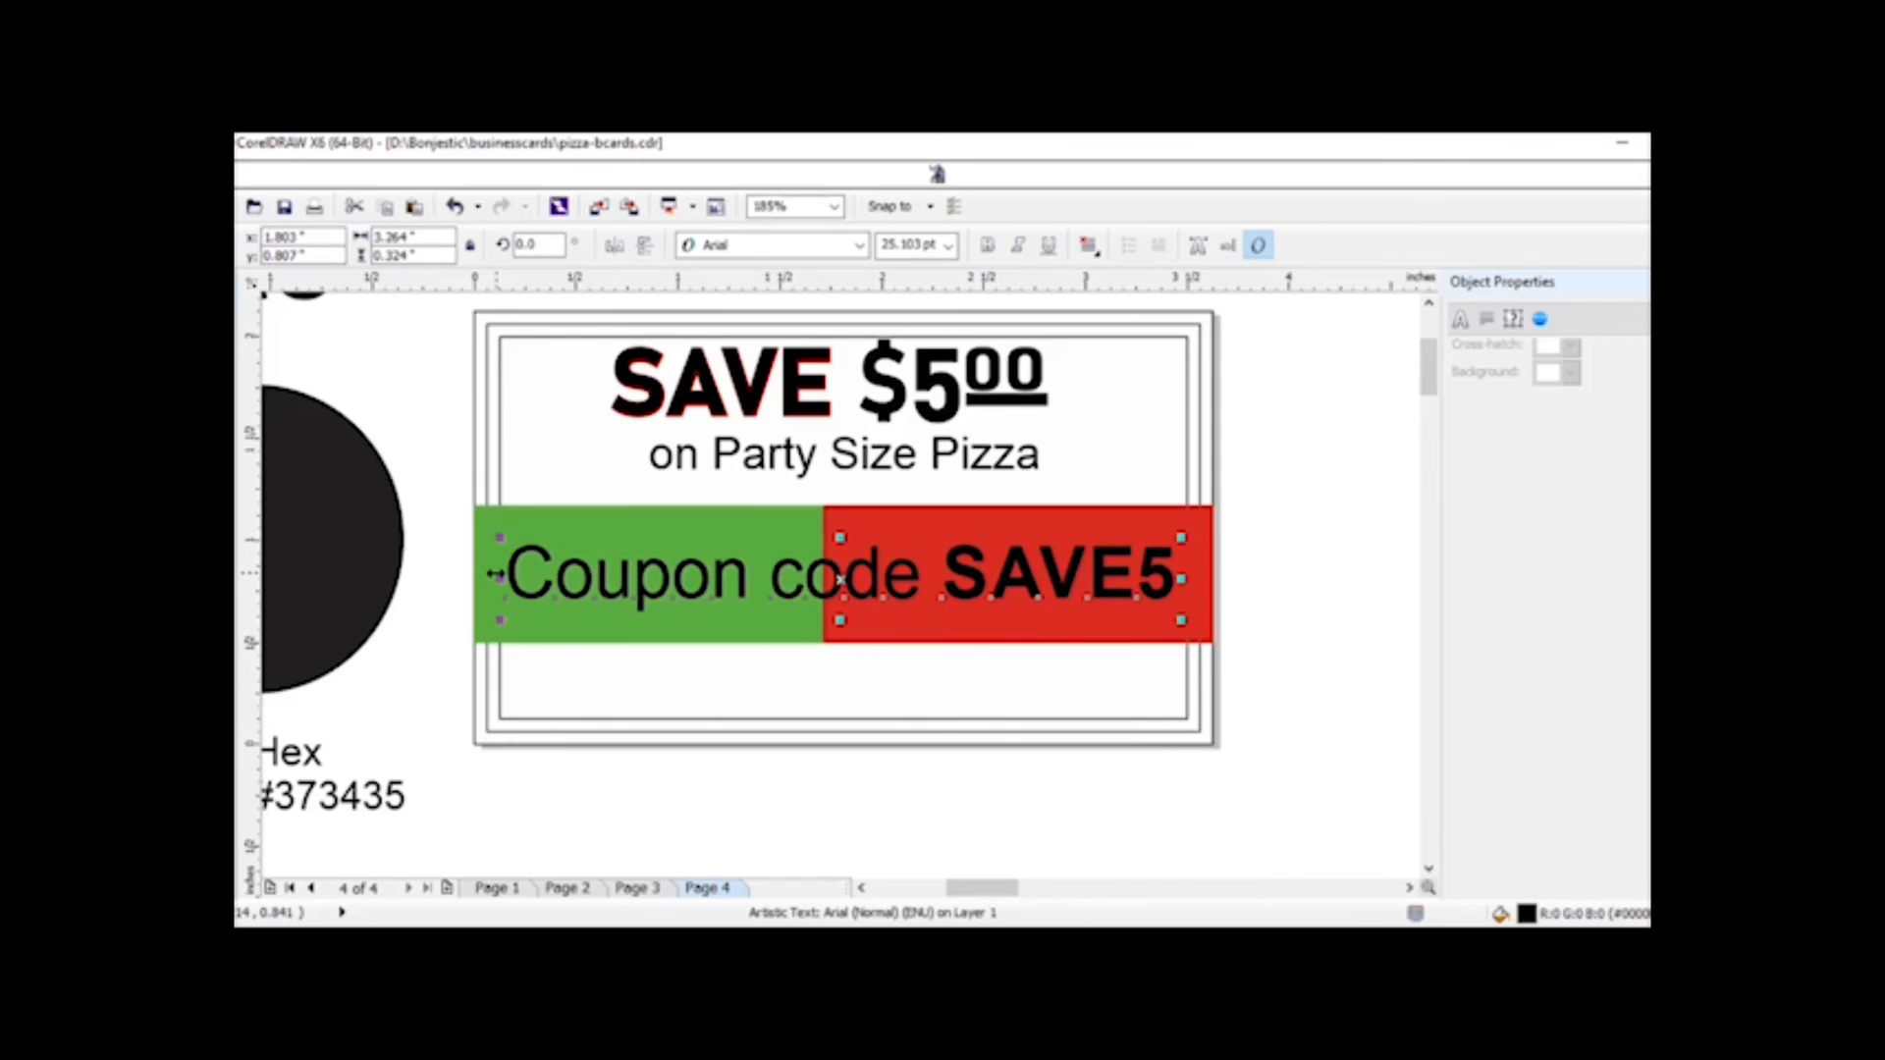
pyautogui.press('Up')
pyautogui.click(1382, 483)
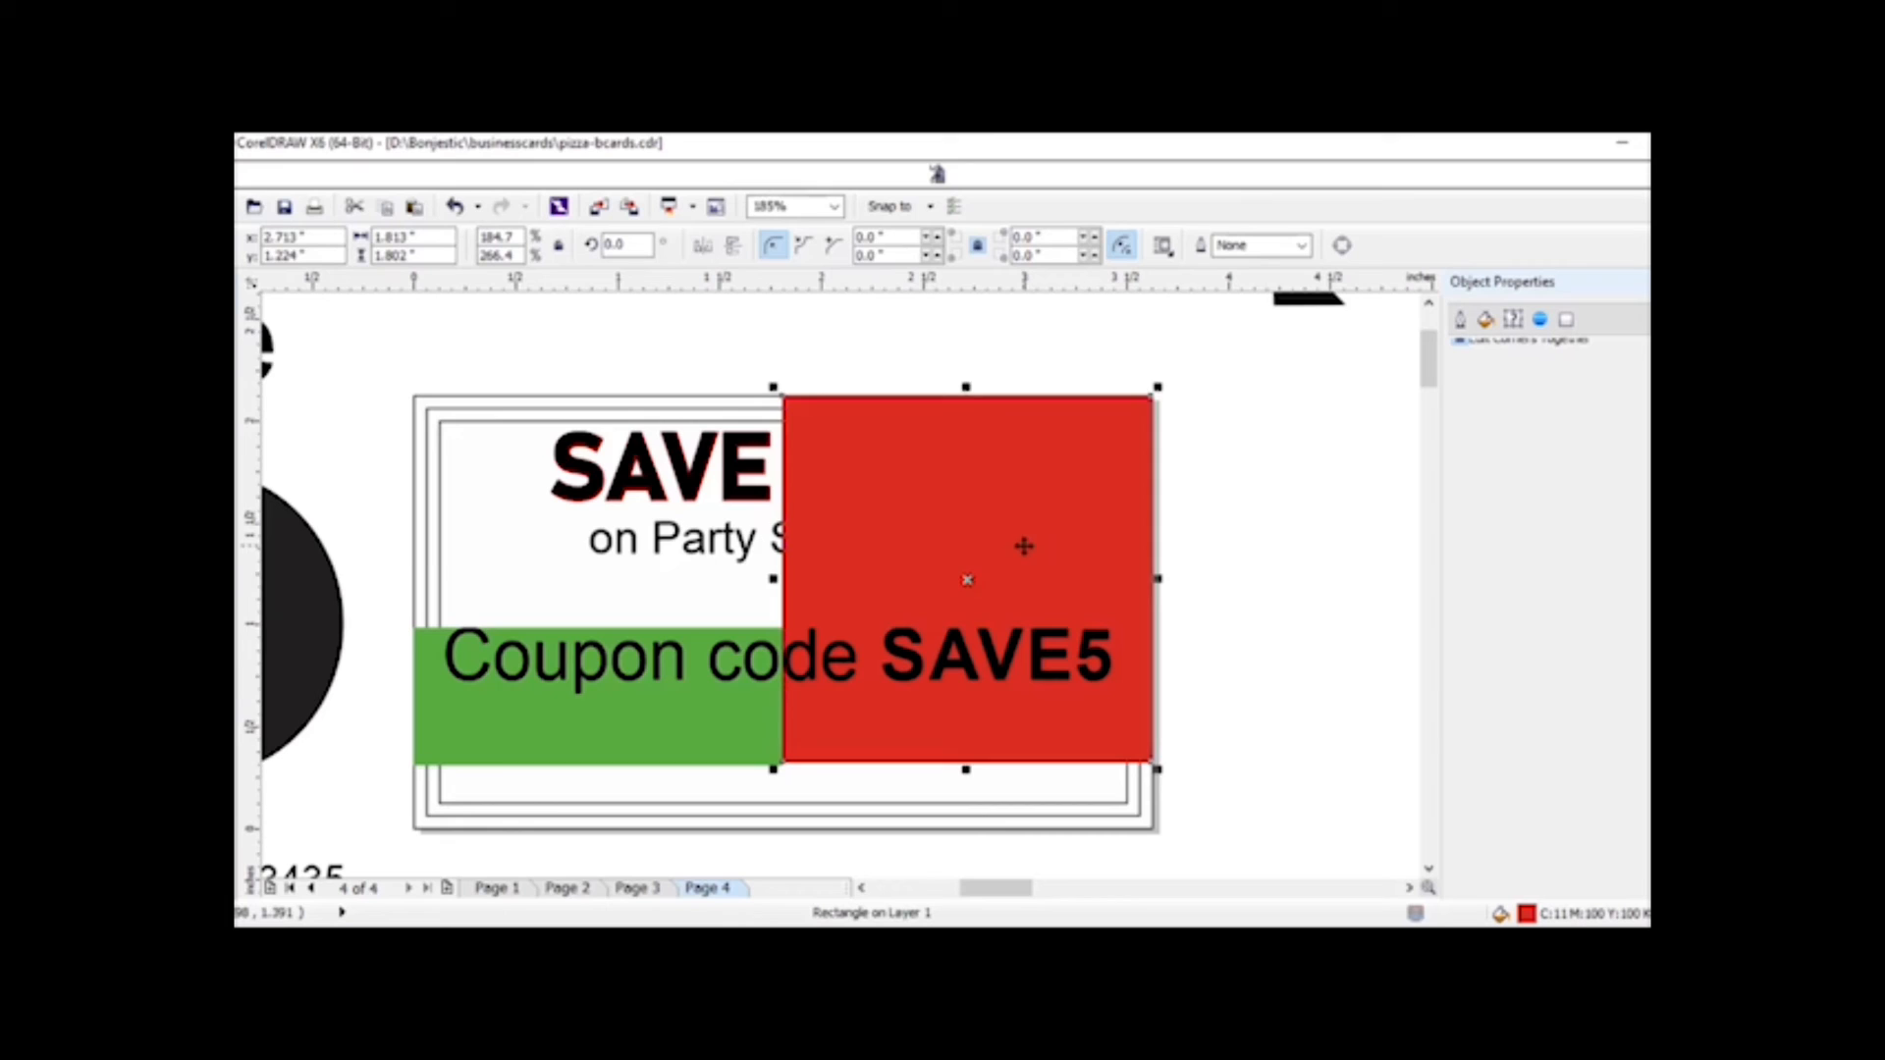
# - Position the red rectangle over the right half of the card beside the green one
pyautogui.moveTo(1024, 545); pyautogui.dragTo(1026, 598)
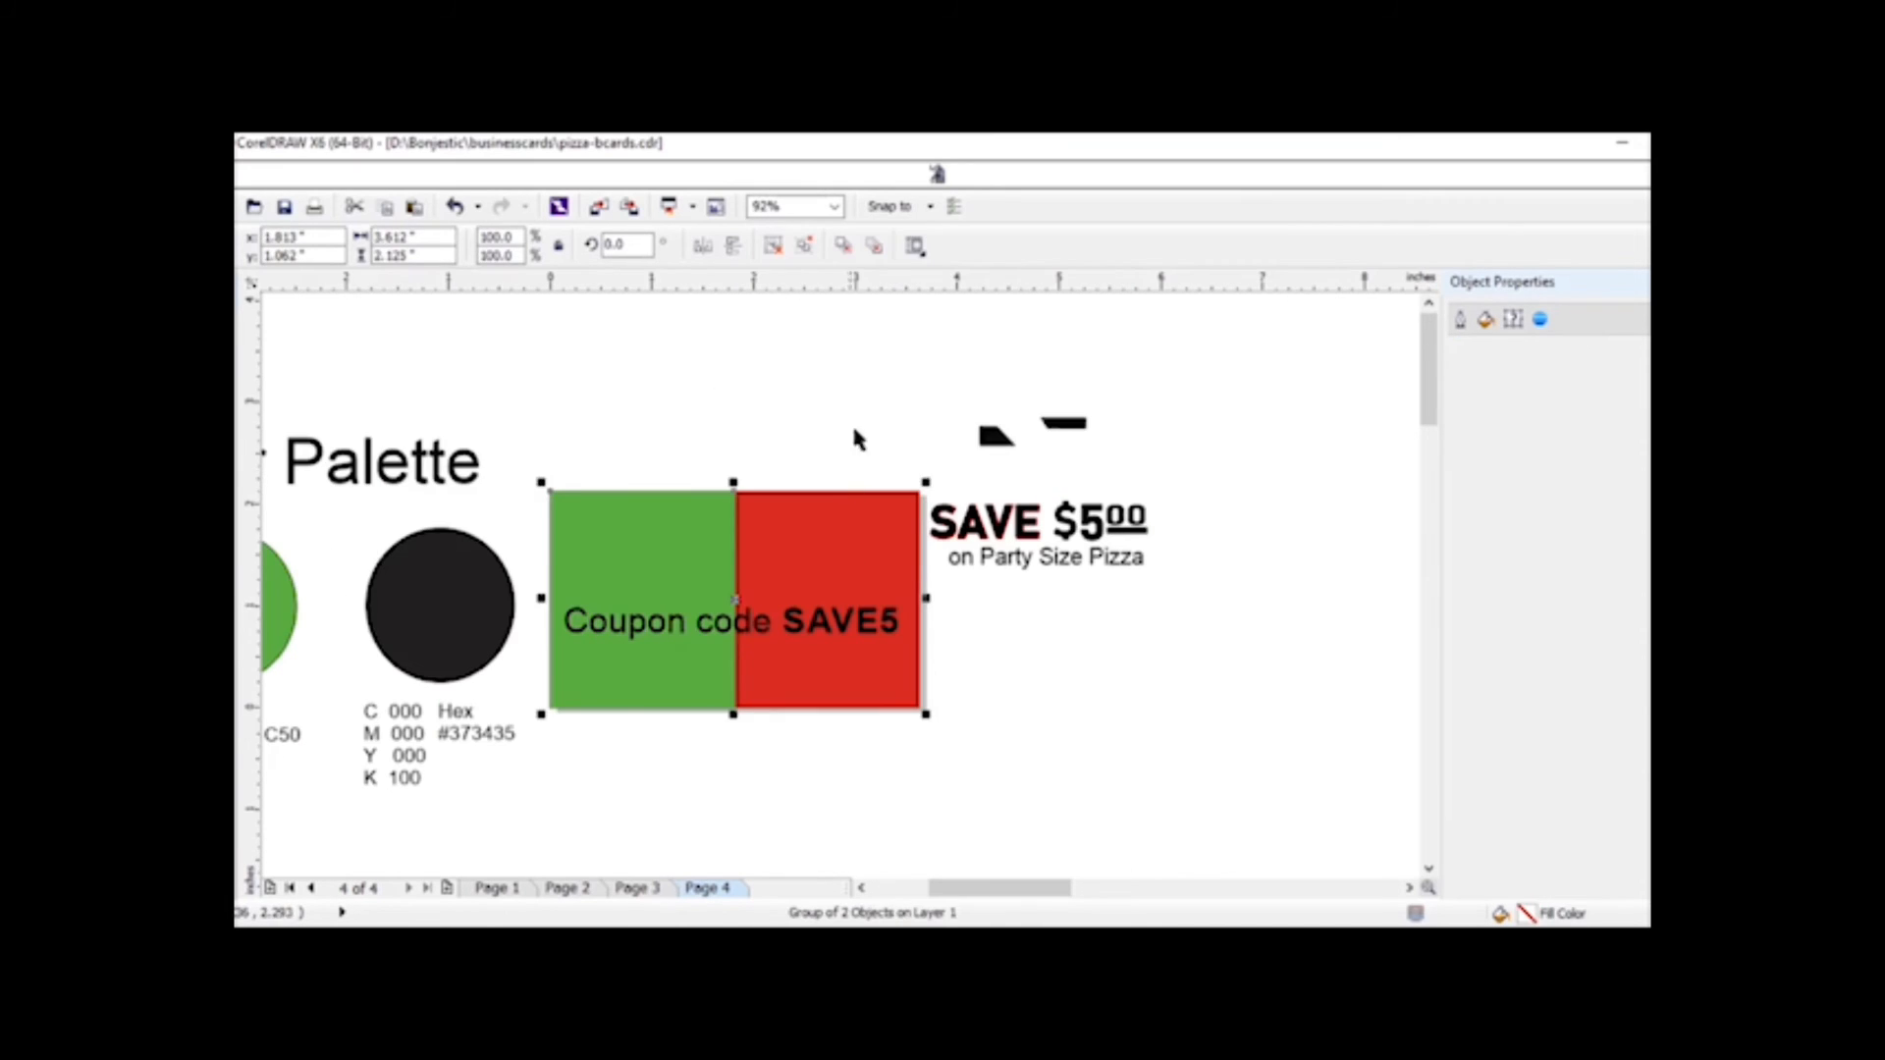
pyautogui.click(851, 421)
# - Select the SAVE $5.00 headline and the on Party Size Pizza line and move them onto the card above the coupon code
pyautogui.click(1000, 556)
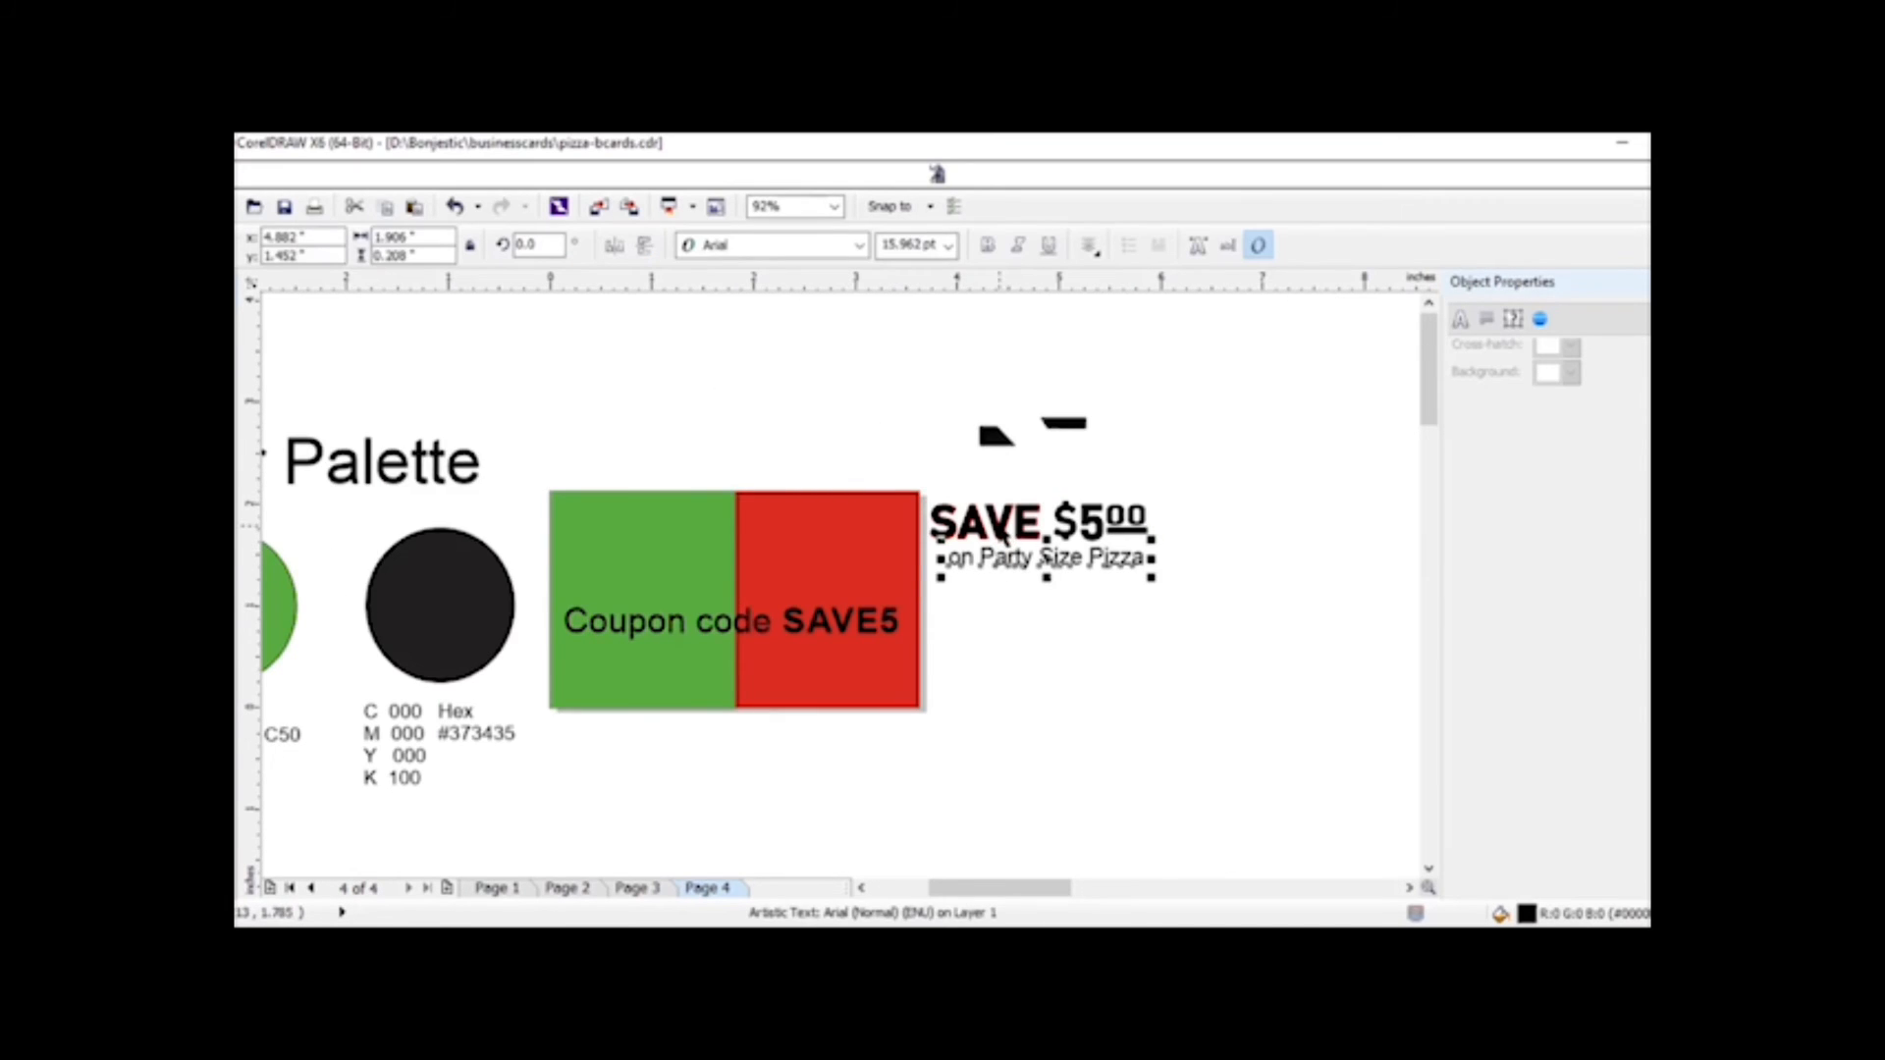
pyautogui.keyDown('shift'); pyautogui.click(1001, 528); pyautogui.keyUp('shift')
pyautogui.moveTo(1237, 458); pyautogui.dragTo(949, 589)
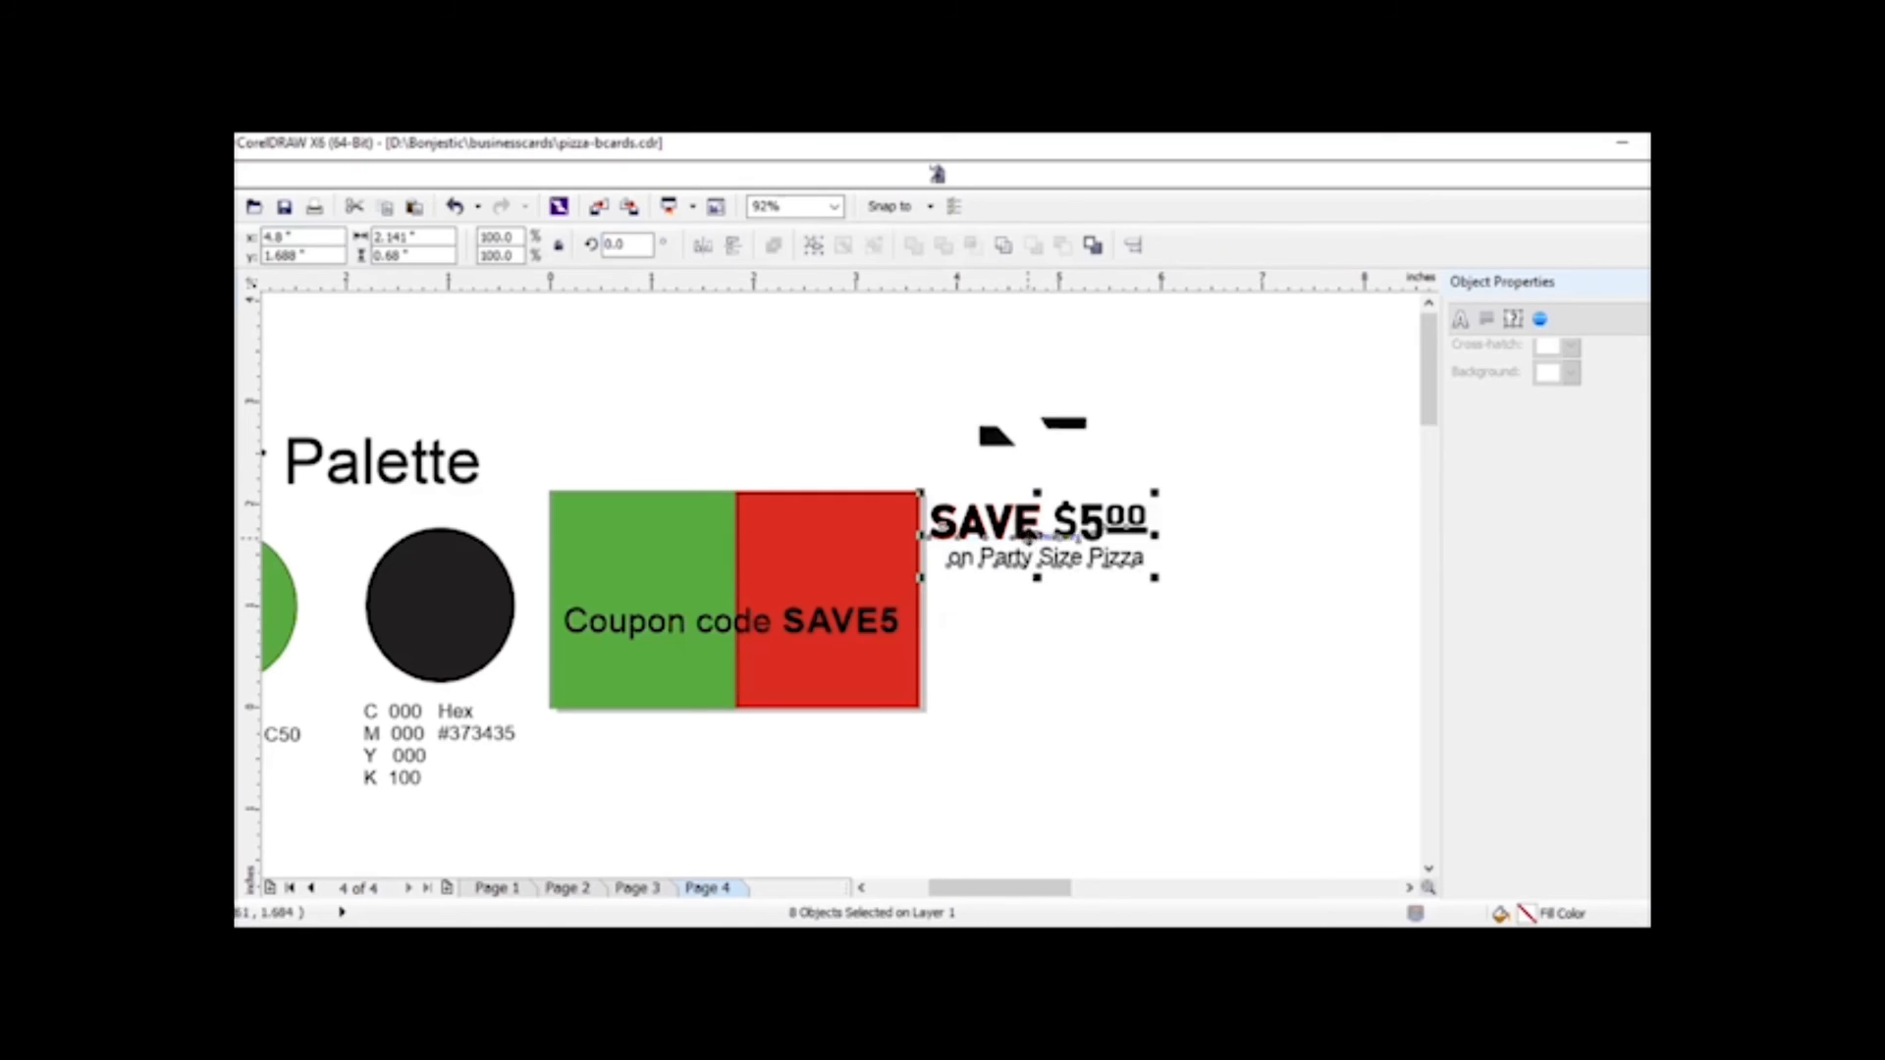
pyautogui.moveTo(1038, 539); pyautogui.dragTo(754, 550)
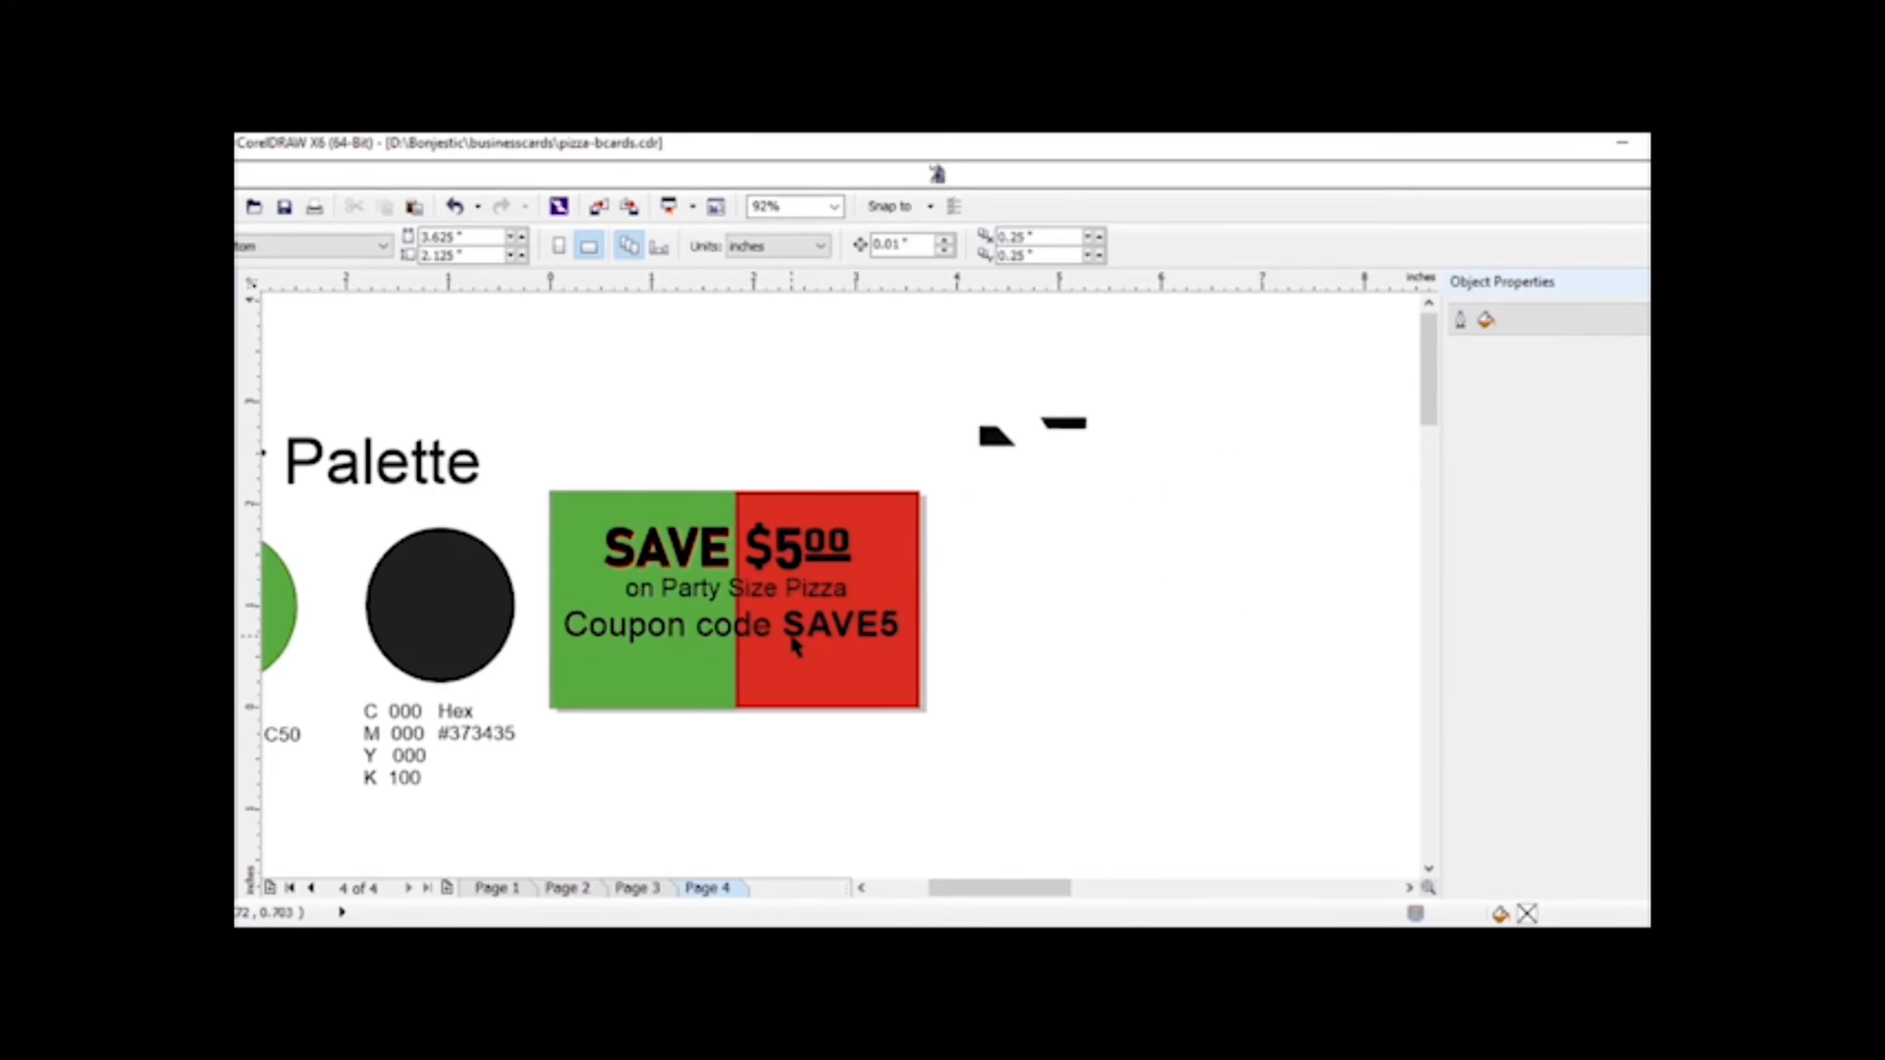
# - Lower the Coupon code SAVE5 line, then slightly enlarge and reposition the SAVE $5.00 headline with its on Party Size Pizza line above it
pyautogui.click(789, 639)
pyautogui.moveTo(788, 639); pyautogui.dragTo(789, 669)
pyautogui.moveTo(563, 421); pyautogui.dragTo(943, 632)
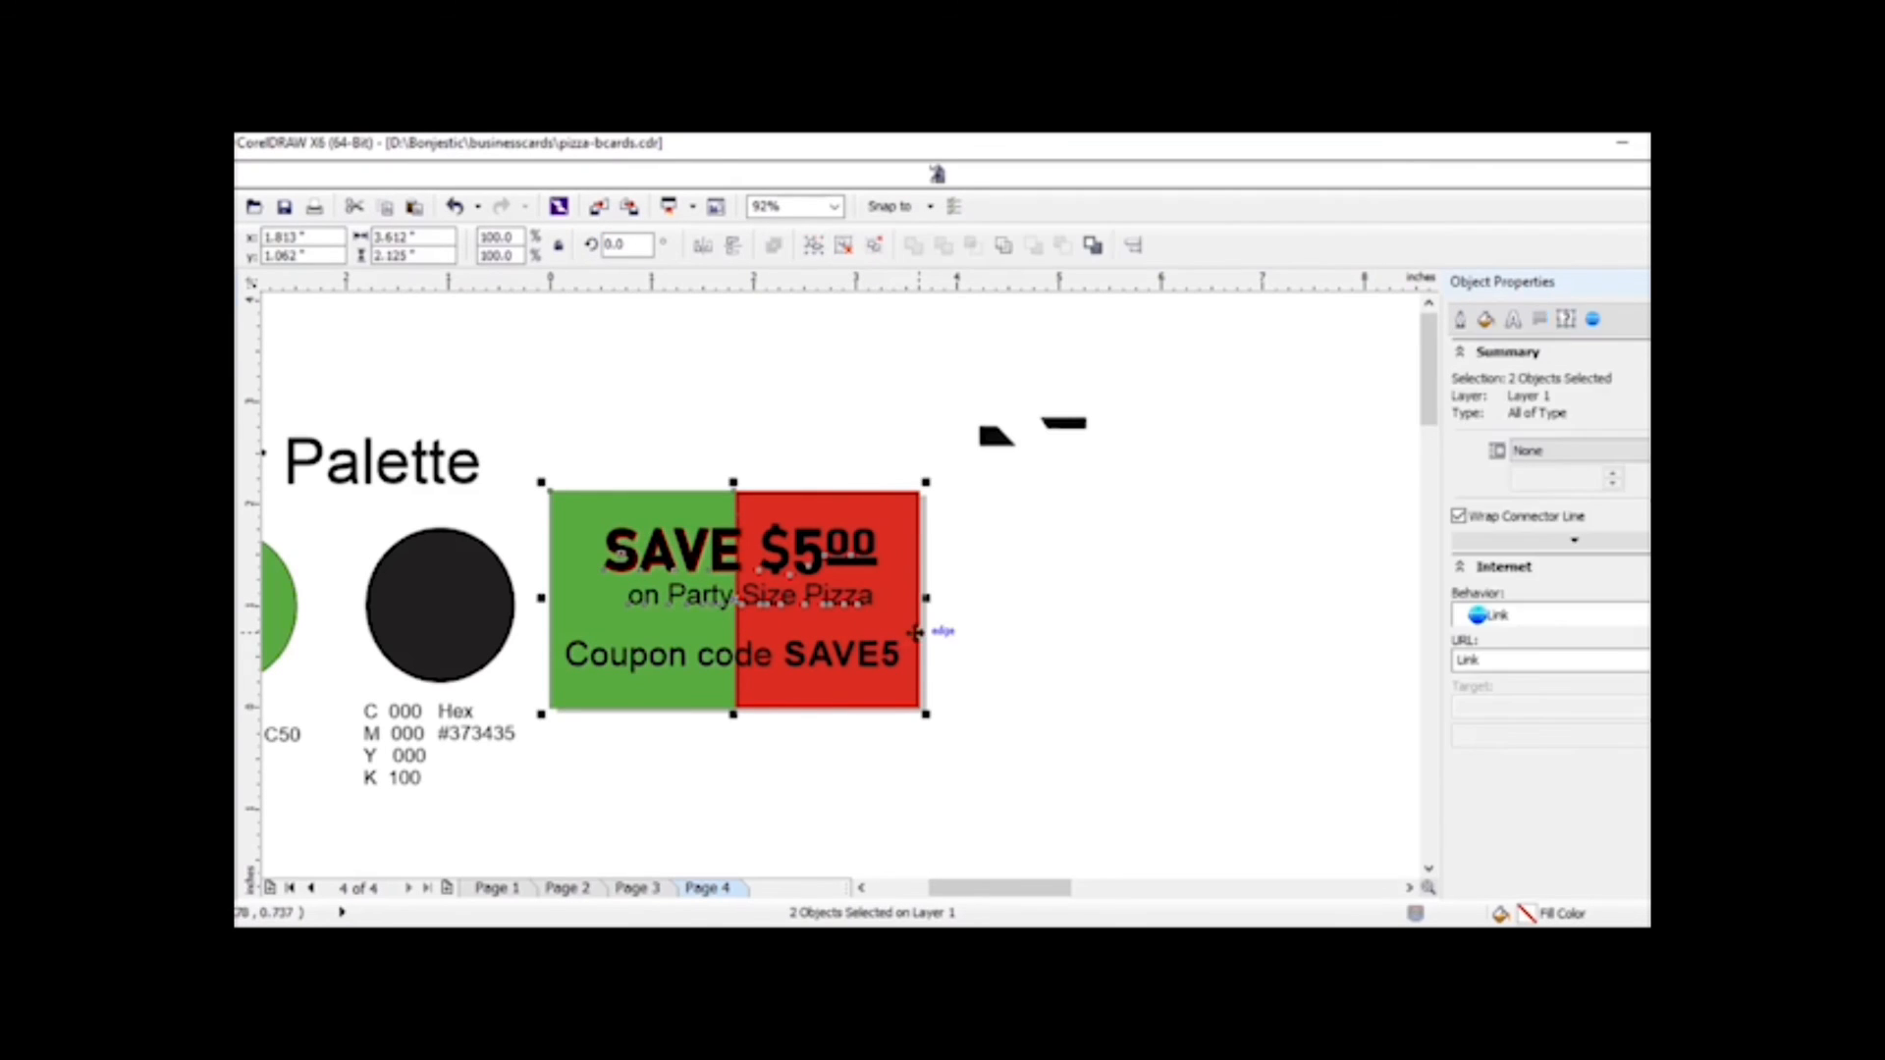
pyautogui.click(778, 442)
# - Frame the SAVE5 code with an unfilled rectangle about 1.24 by 0.43 in, give it a 2.0 pt outline and nudge it into place
pyautogui.click(222, 471)
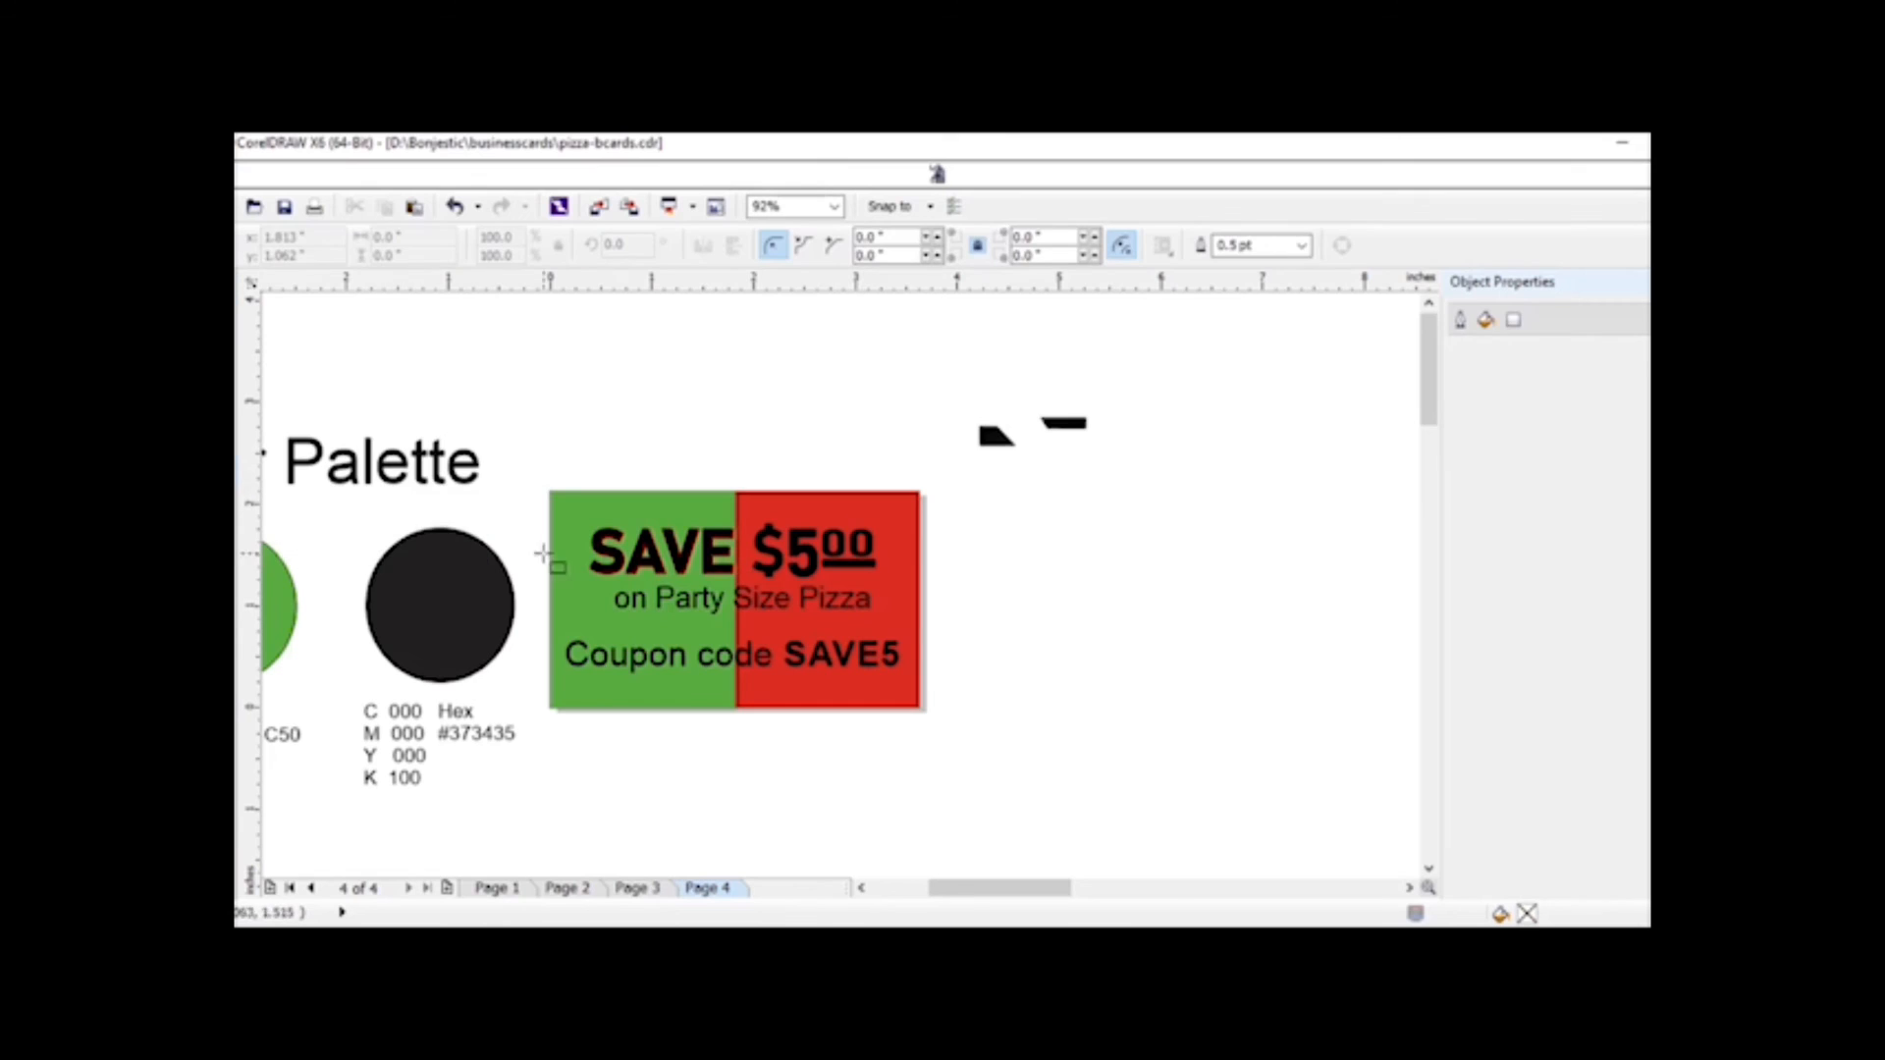
pyautogui.moveTo(778, 634); pyautogui.dragTo(901, 671)
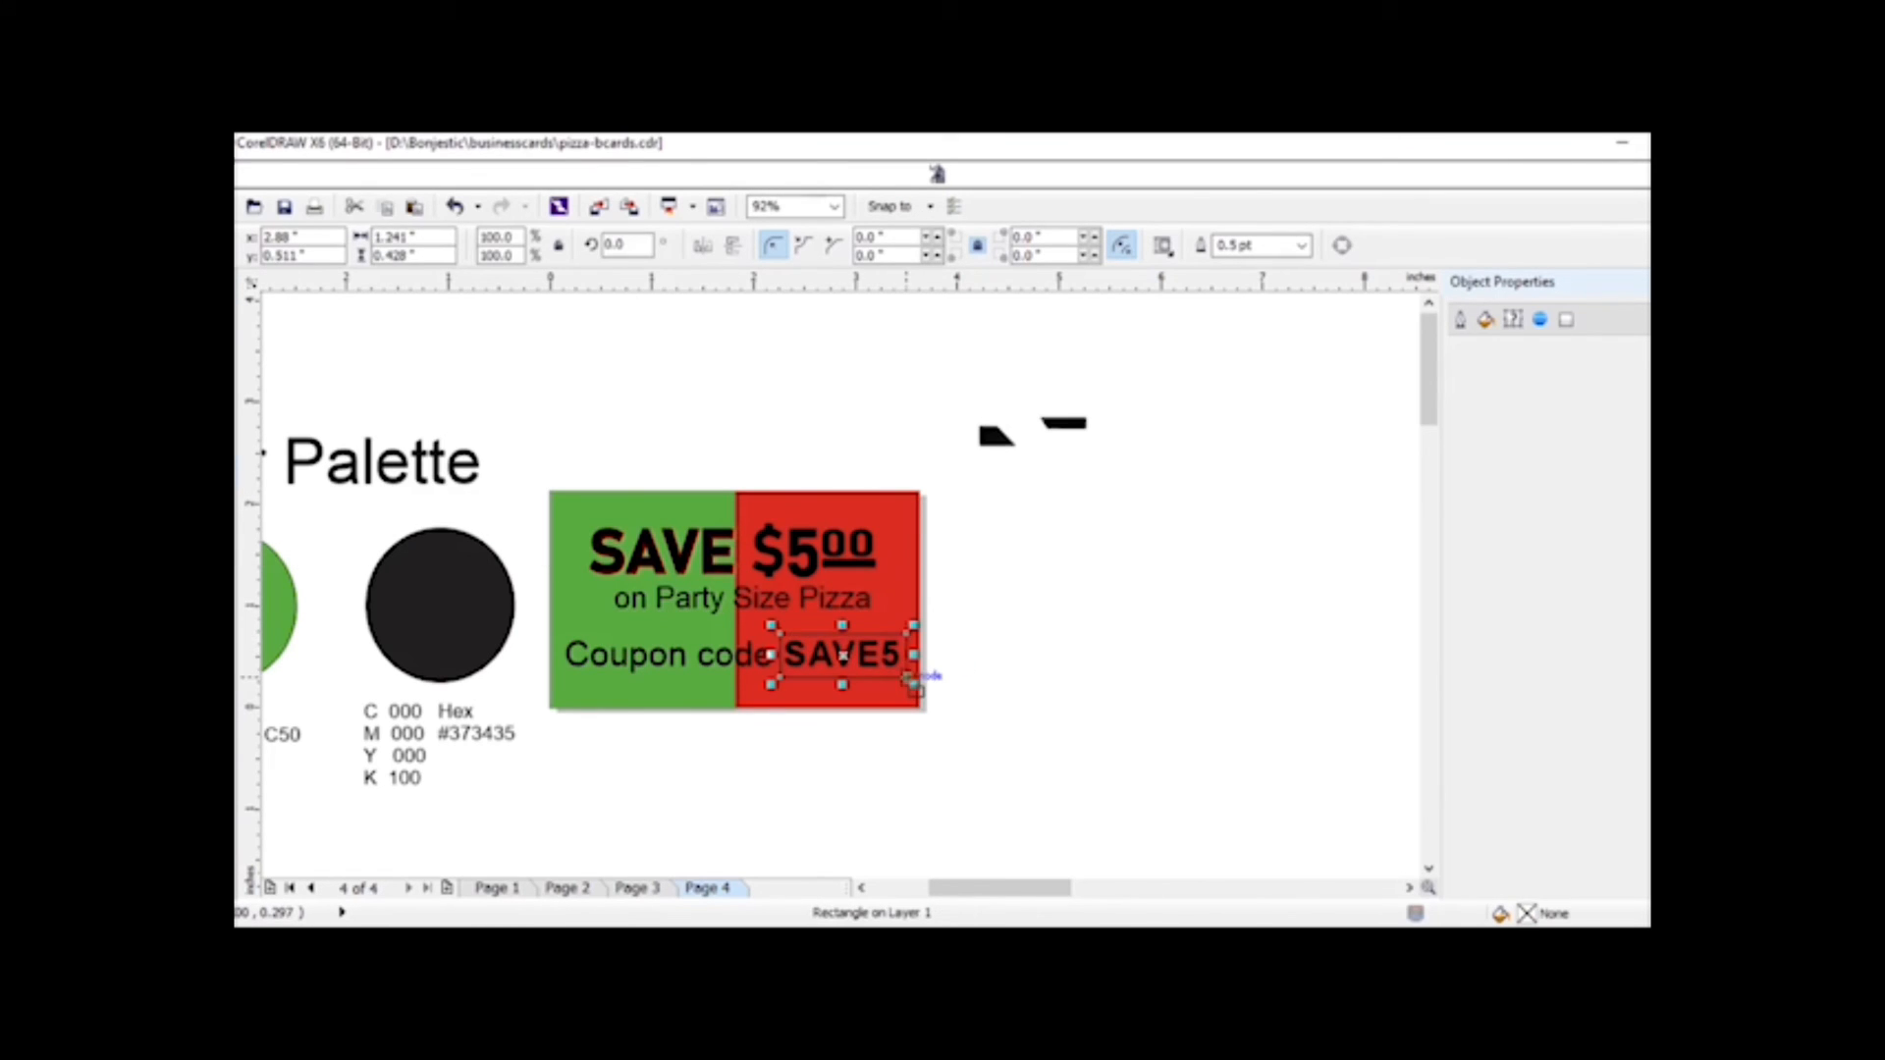
pyautogui.click(1301, 245)
pyautogui.click(1235, 355)
pyautogui.press('Up')
pyautogui.press('Up')
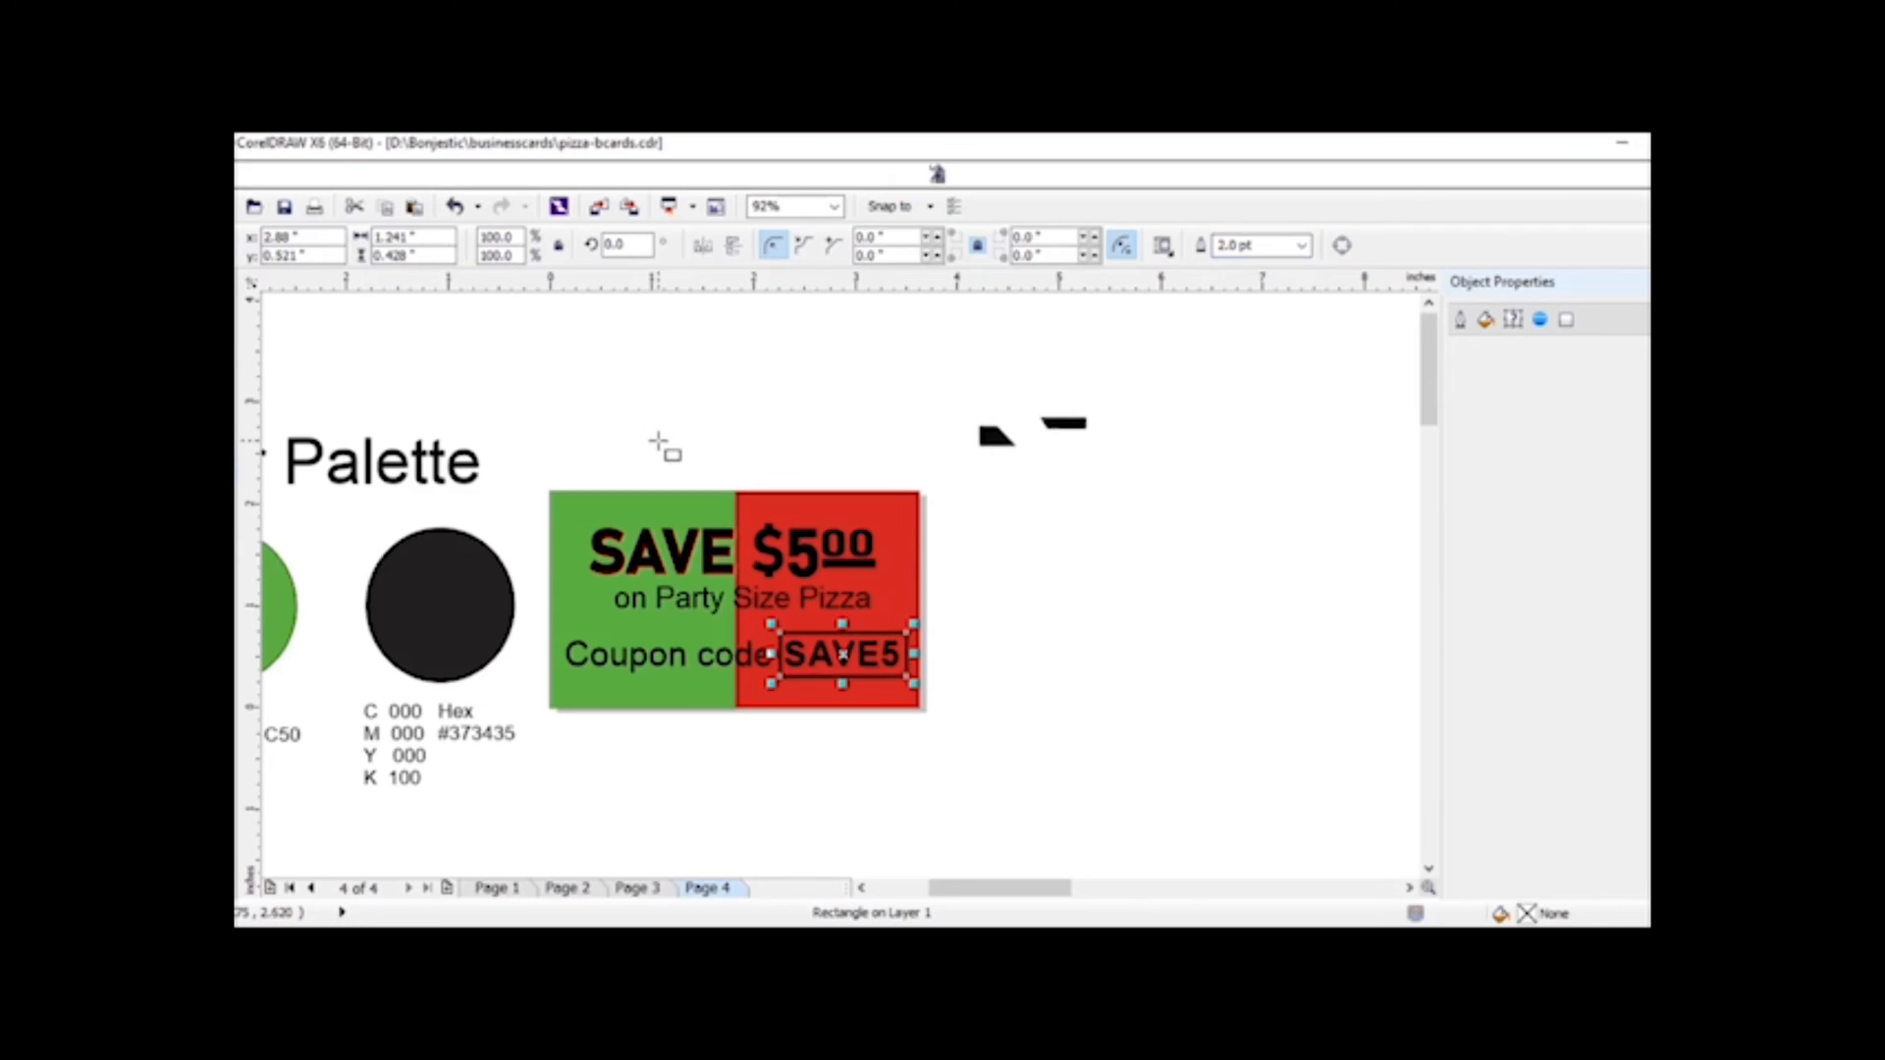
pyautogui.press('Left')
# - Add the text Call in or Order Online, shrink it to about 13.9 pt and place it just above the coupon code line
pyautogui.press('F8')
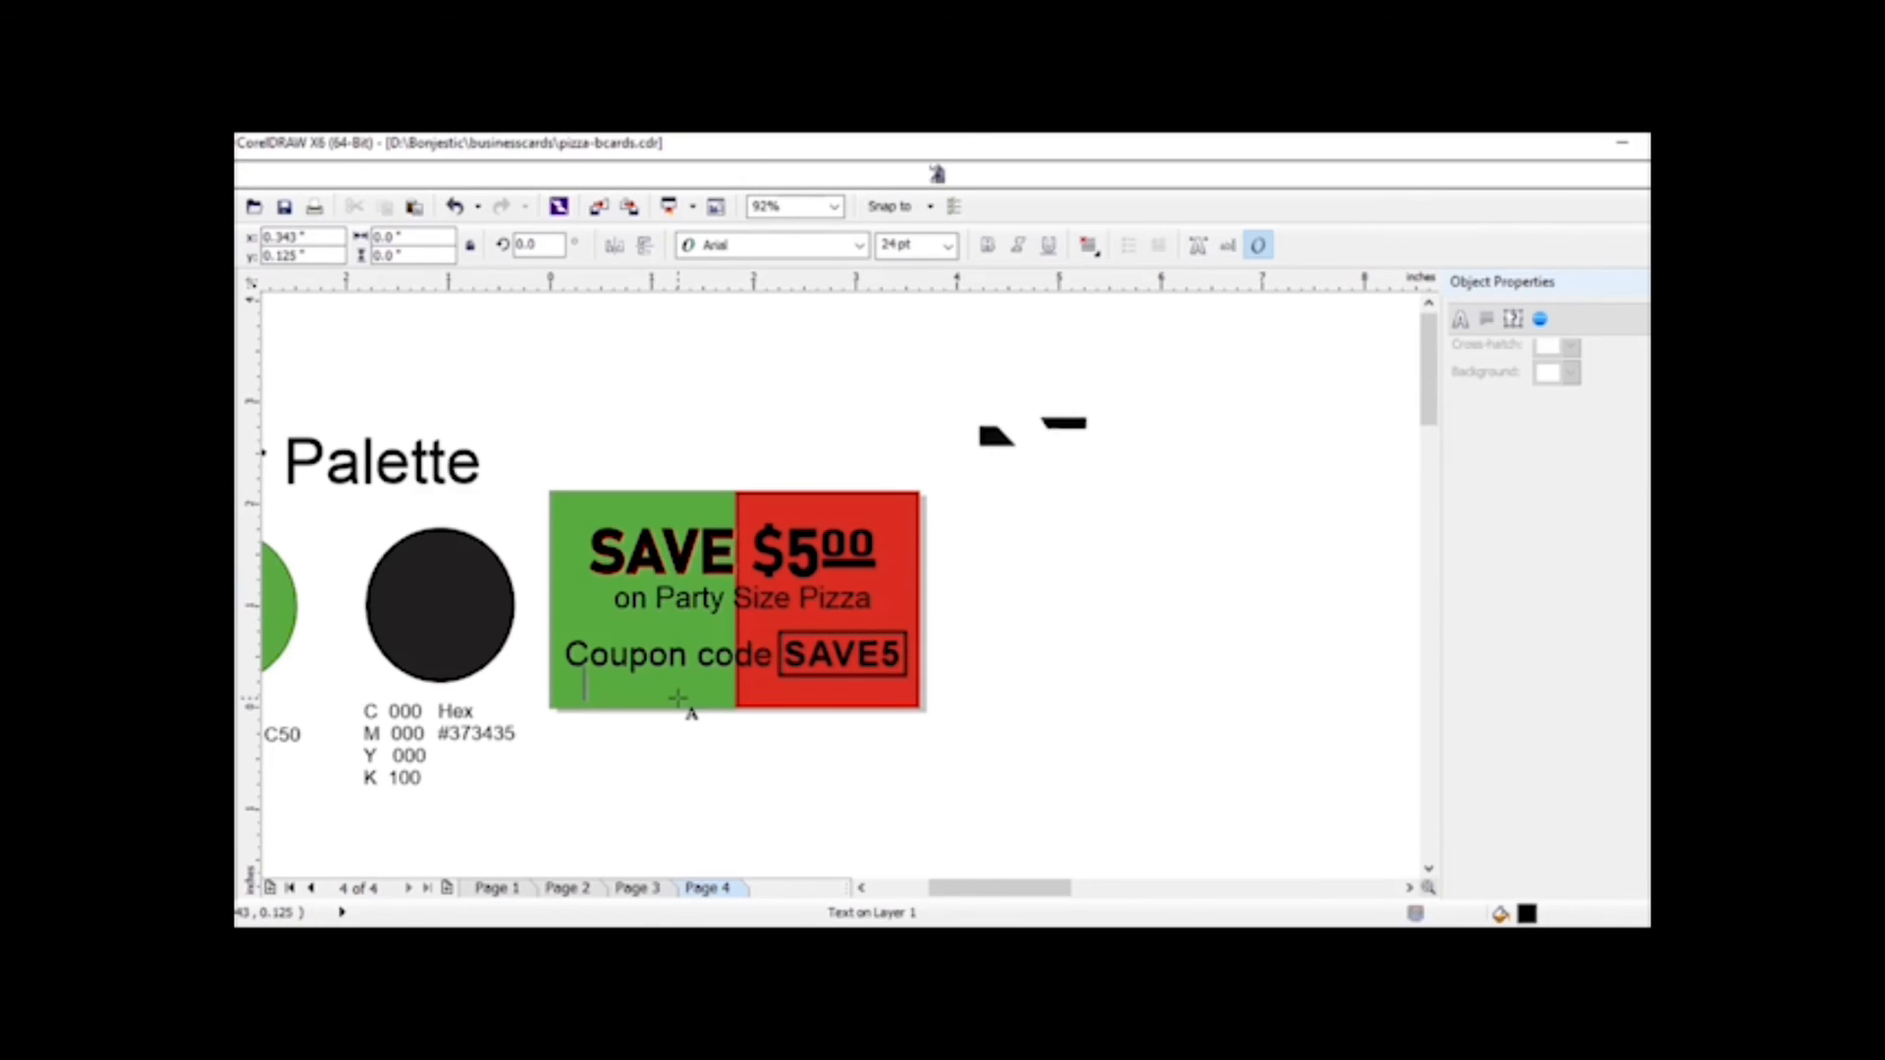
pyautogui.click(586, 692)
pyautogui.write('Call in or Order Online')
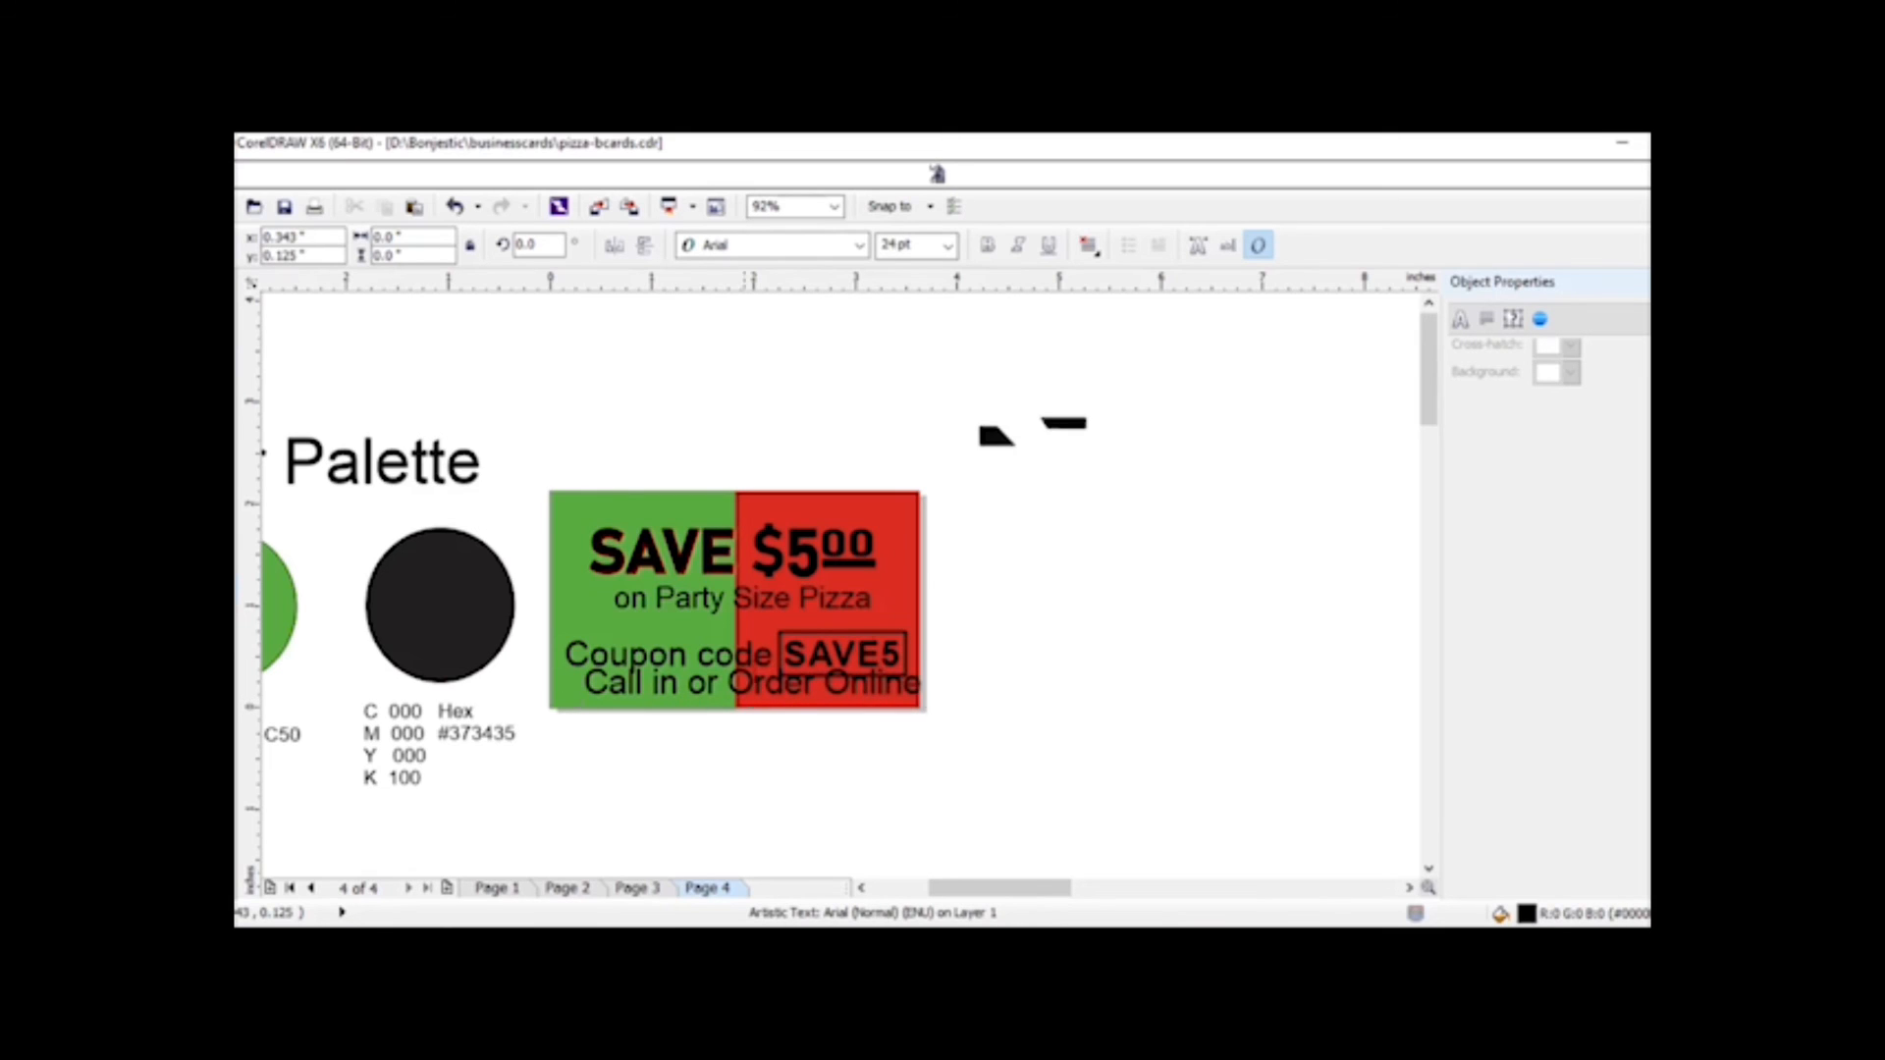
pyautogui.moveTo(929, 661); pyautogui.dragTo(905, 671)
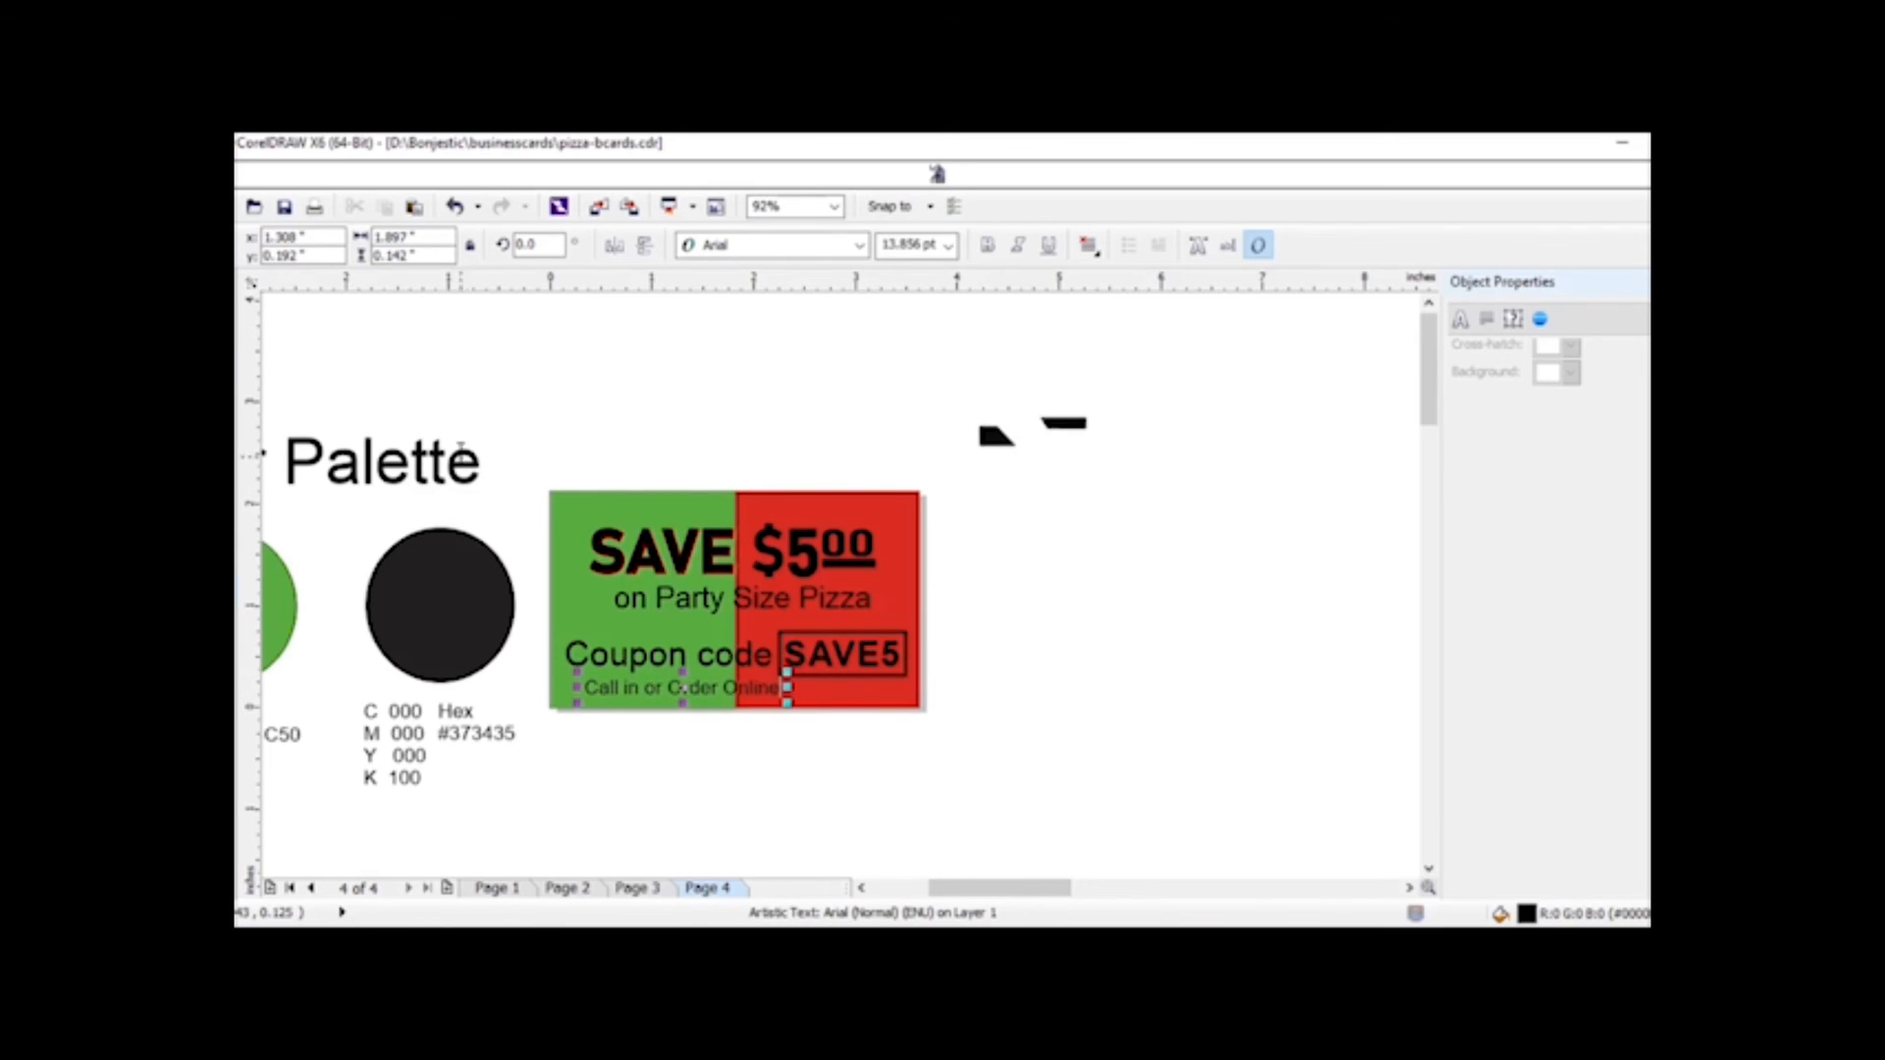
pyautogui.click(698, 723)
pyautogui.moveTo(687, 690); pyautogui.dragTo(663, 626)
# - Change the Call in or Order Online line from Arial to a narrow handwritten-style font
pyautogui.click(860, 245)
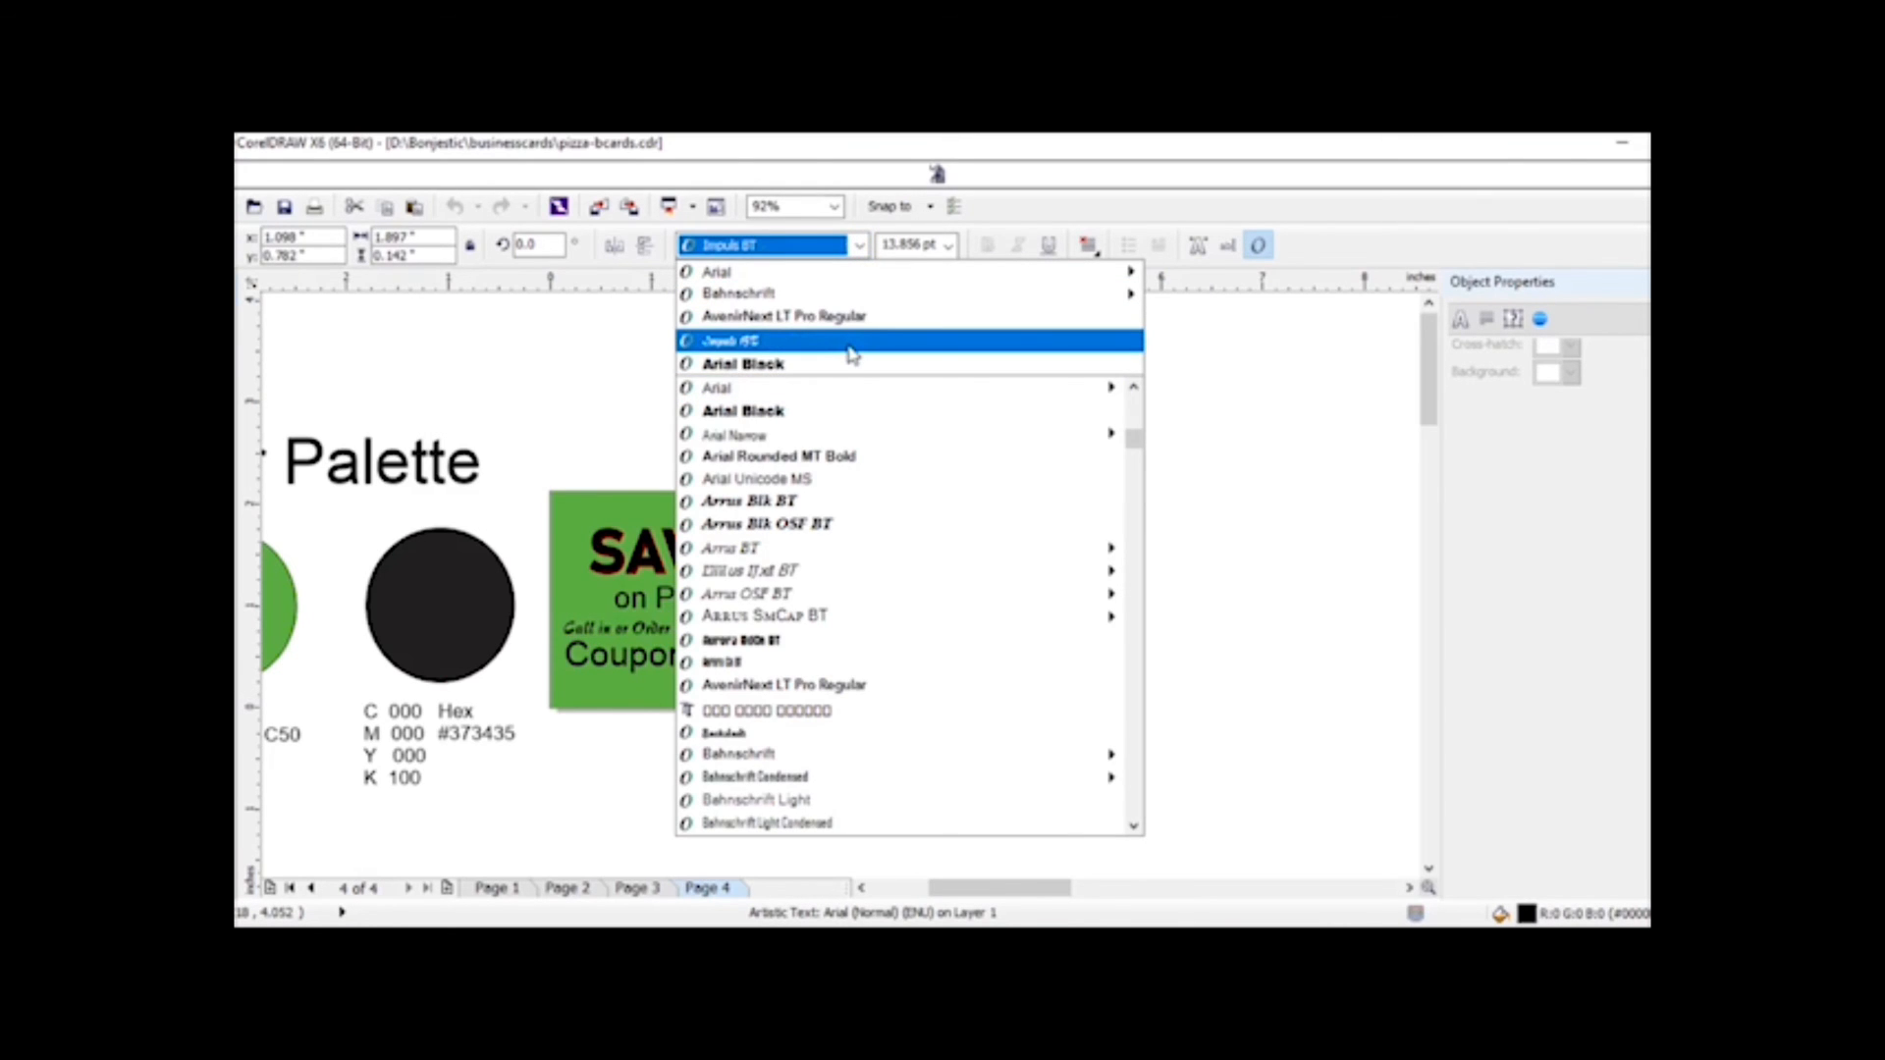
pyautogui.moveTo(1133, 441); pyautogui.dragTo(1132, 481)
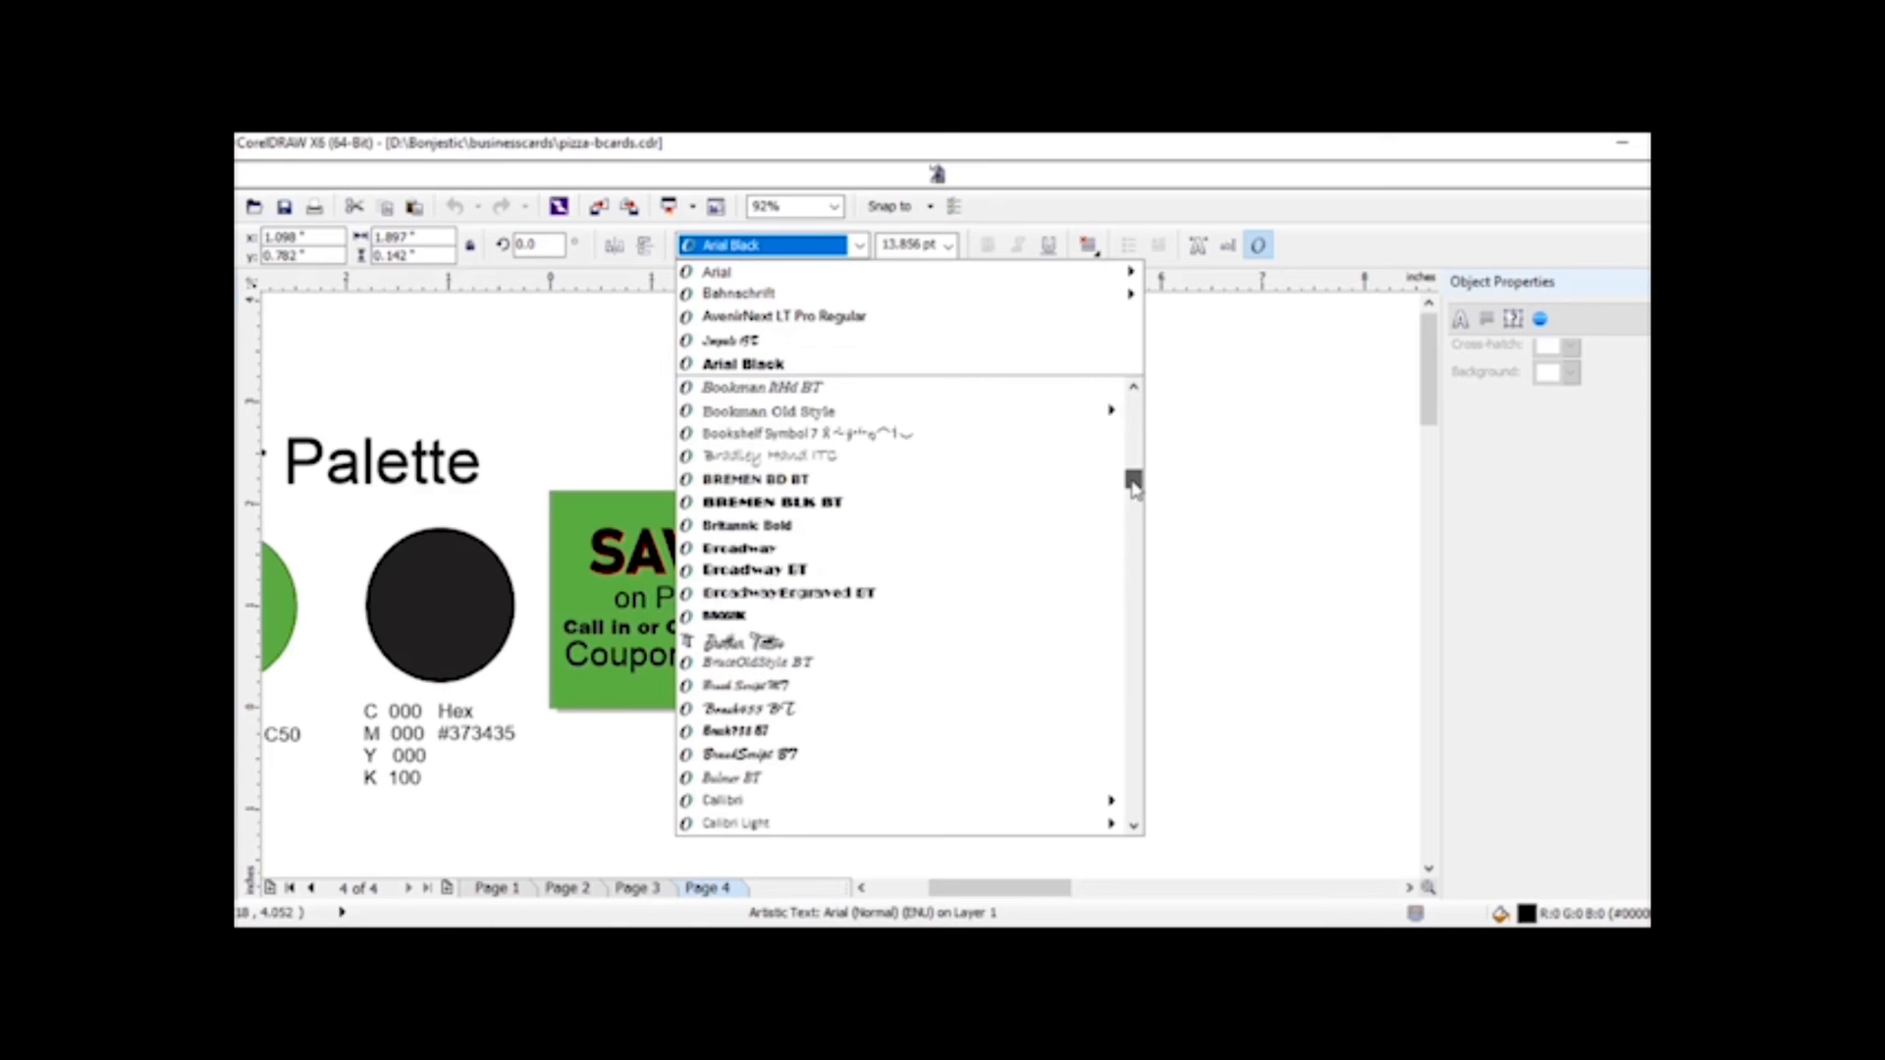
pyautogui.click(847, 454)
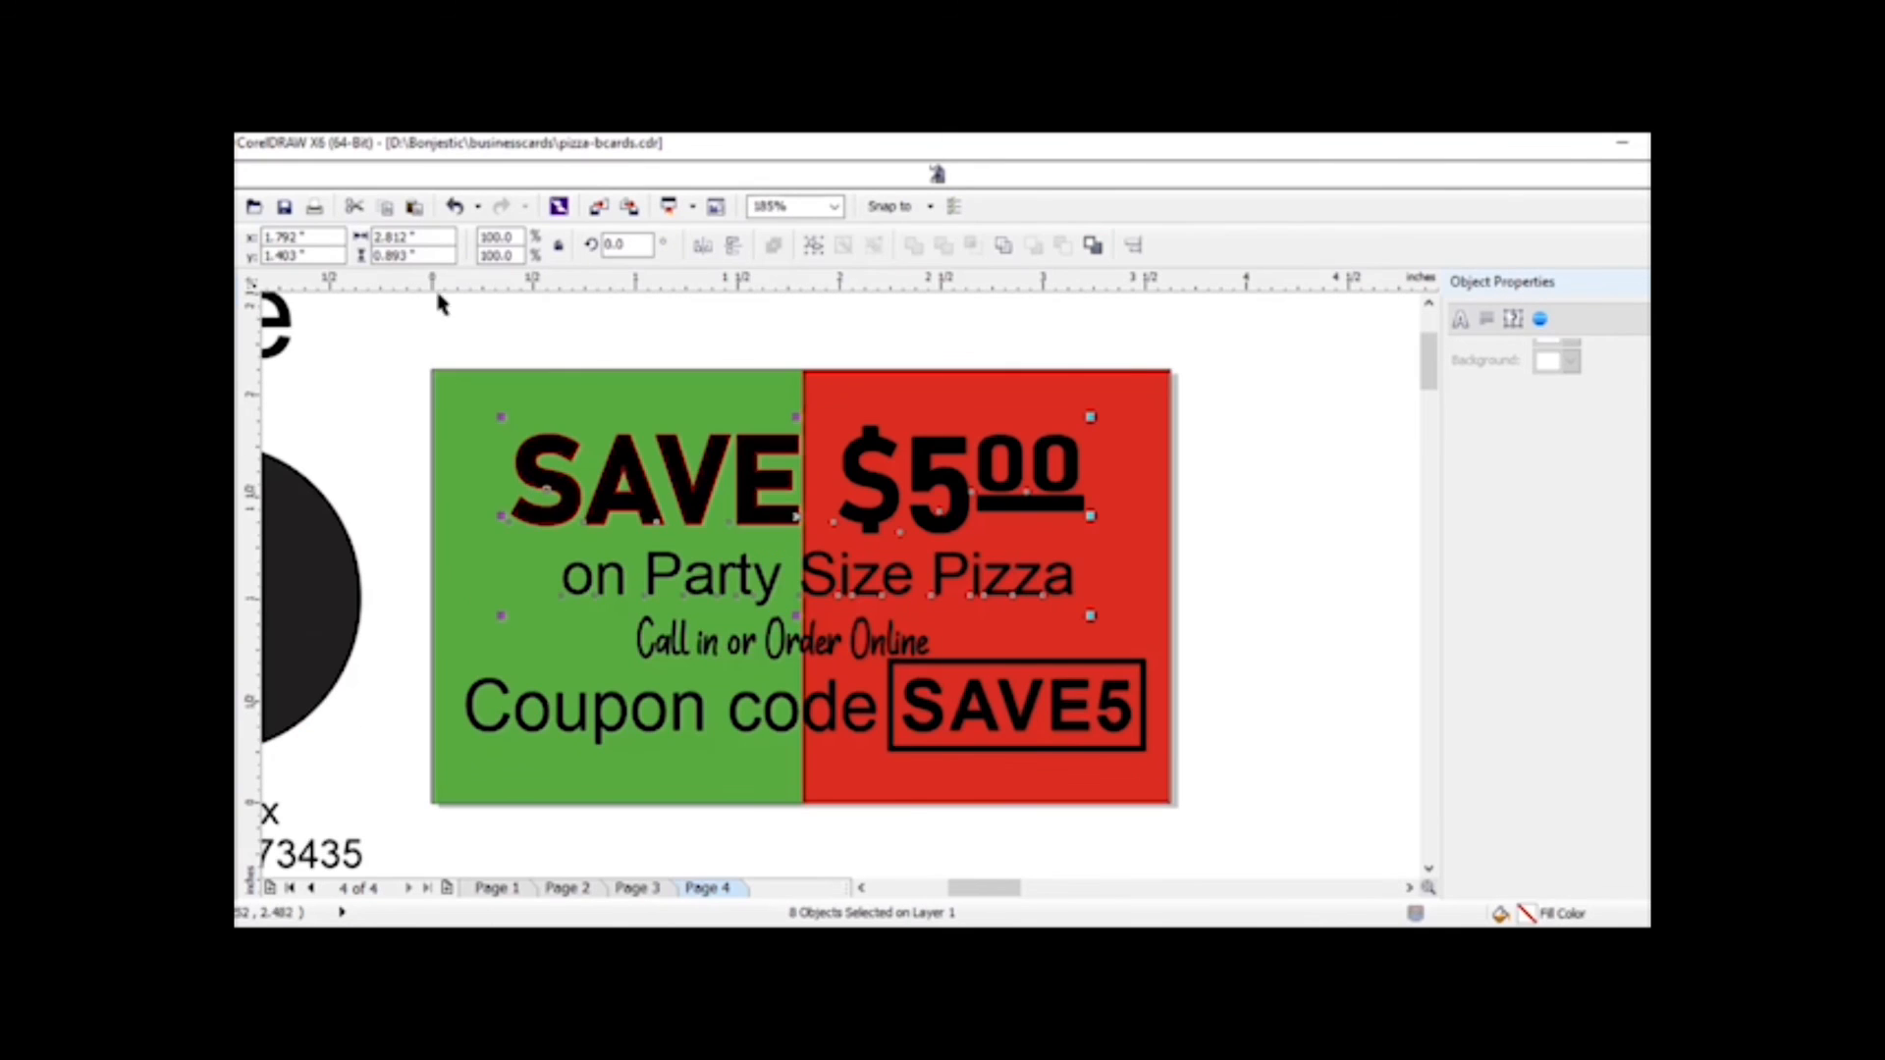
pyautogui.click(426, 328)
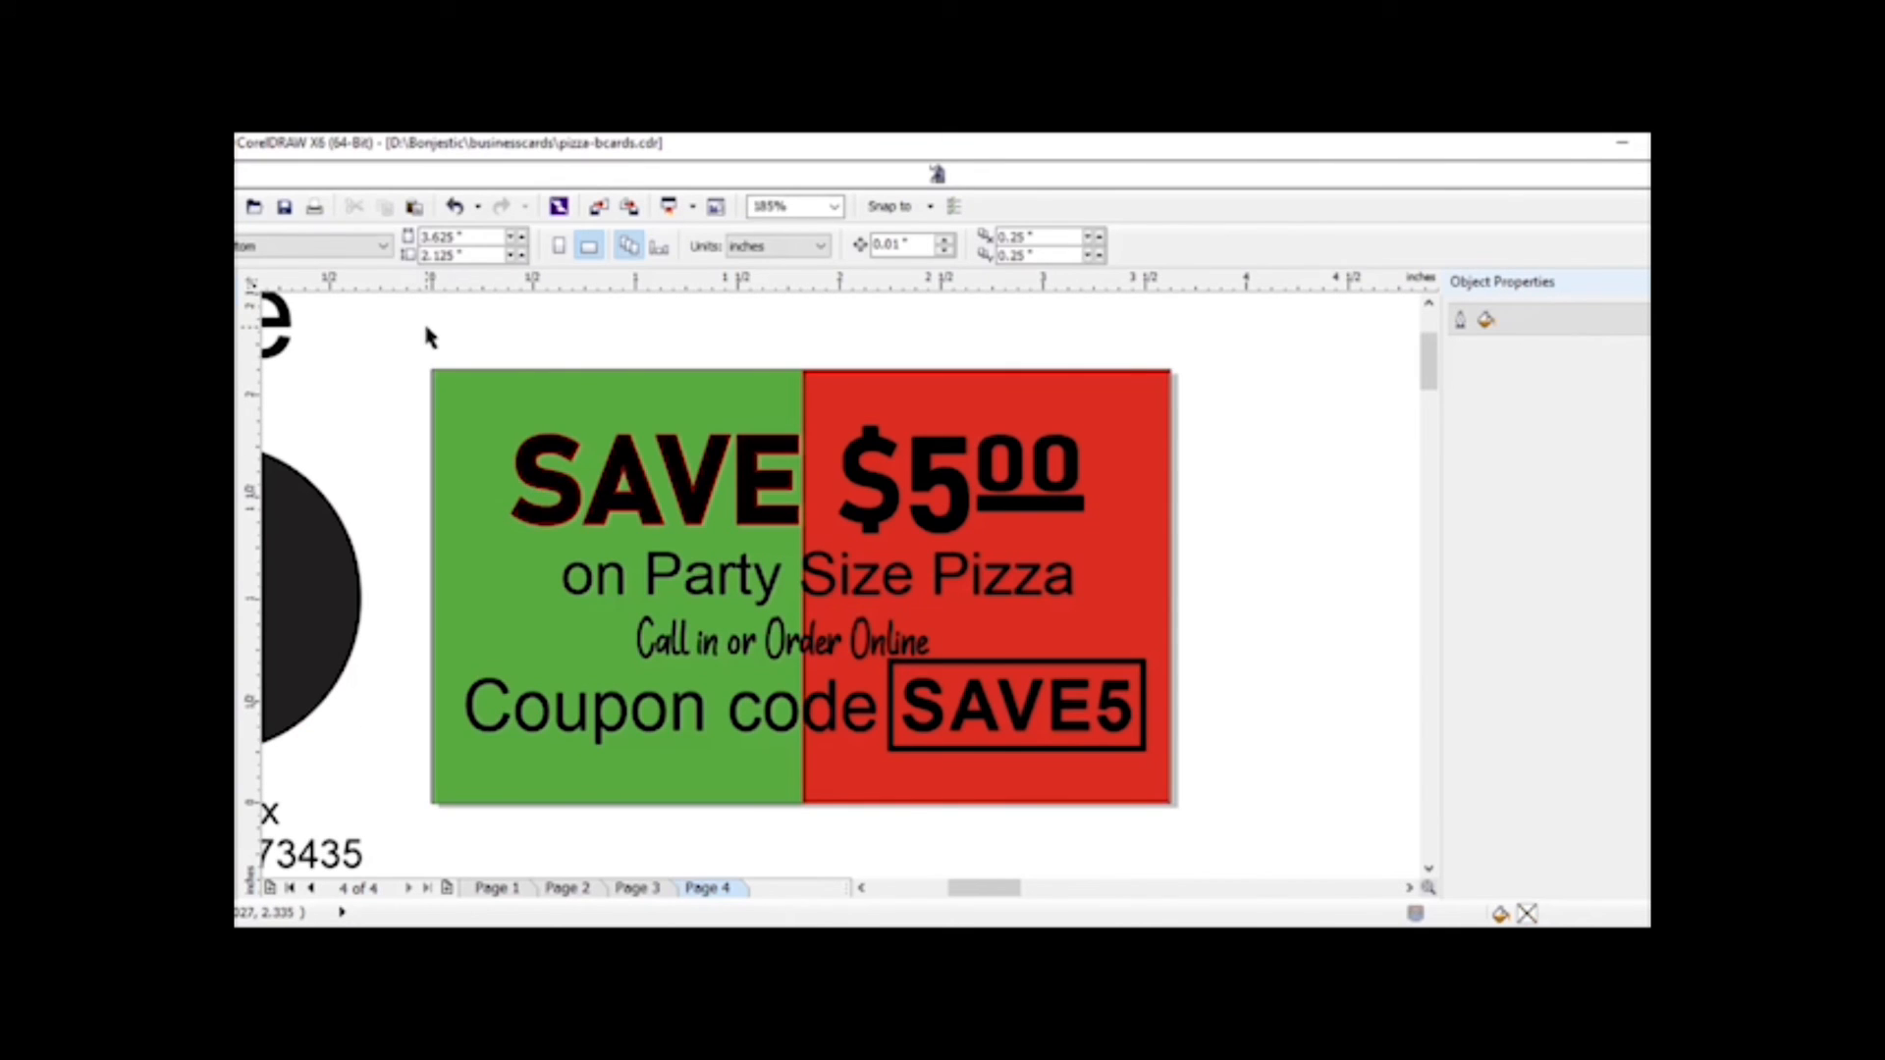
# - Centre the coupon text and the SAVE5 box using a pasted 3.375 by 1.875 in margin frame, and delete the frame
pyautogui.hotkey('ctrl', 'v')
pyautogui.click(381, 381)
pyautogui.moveTo(373, 397); pyautogui.dragTo(1213, 776)
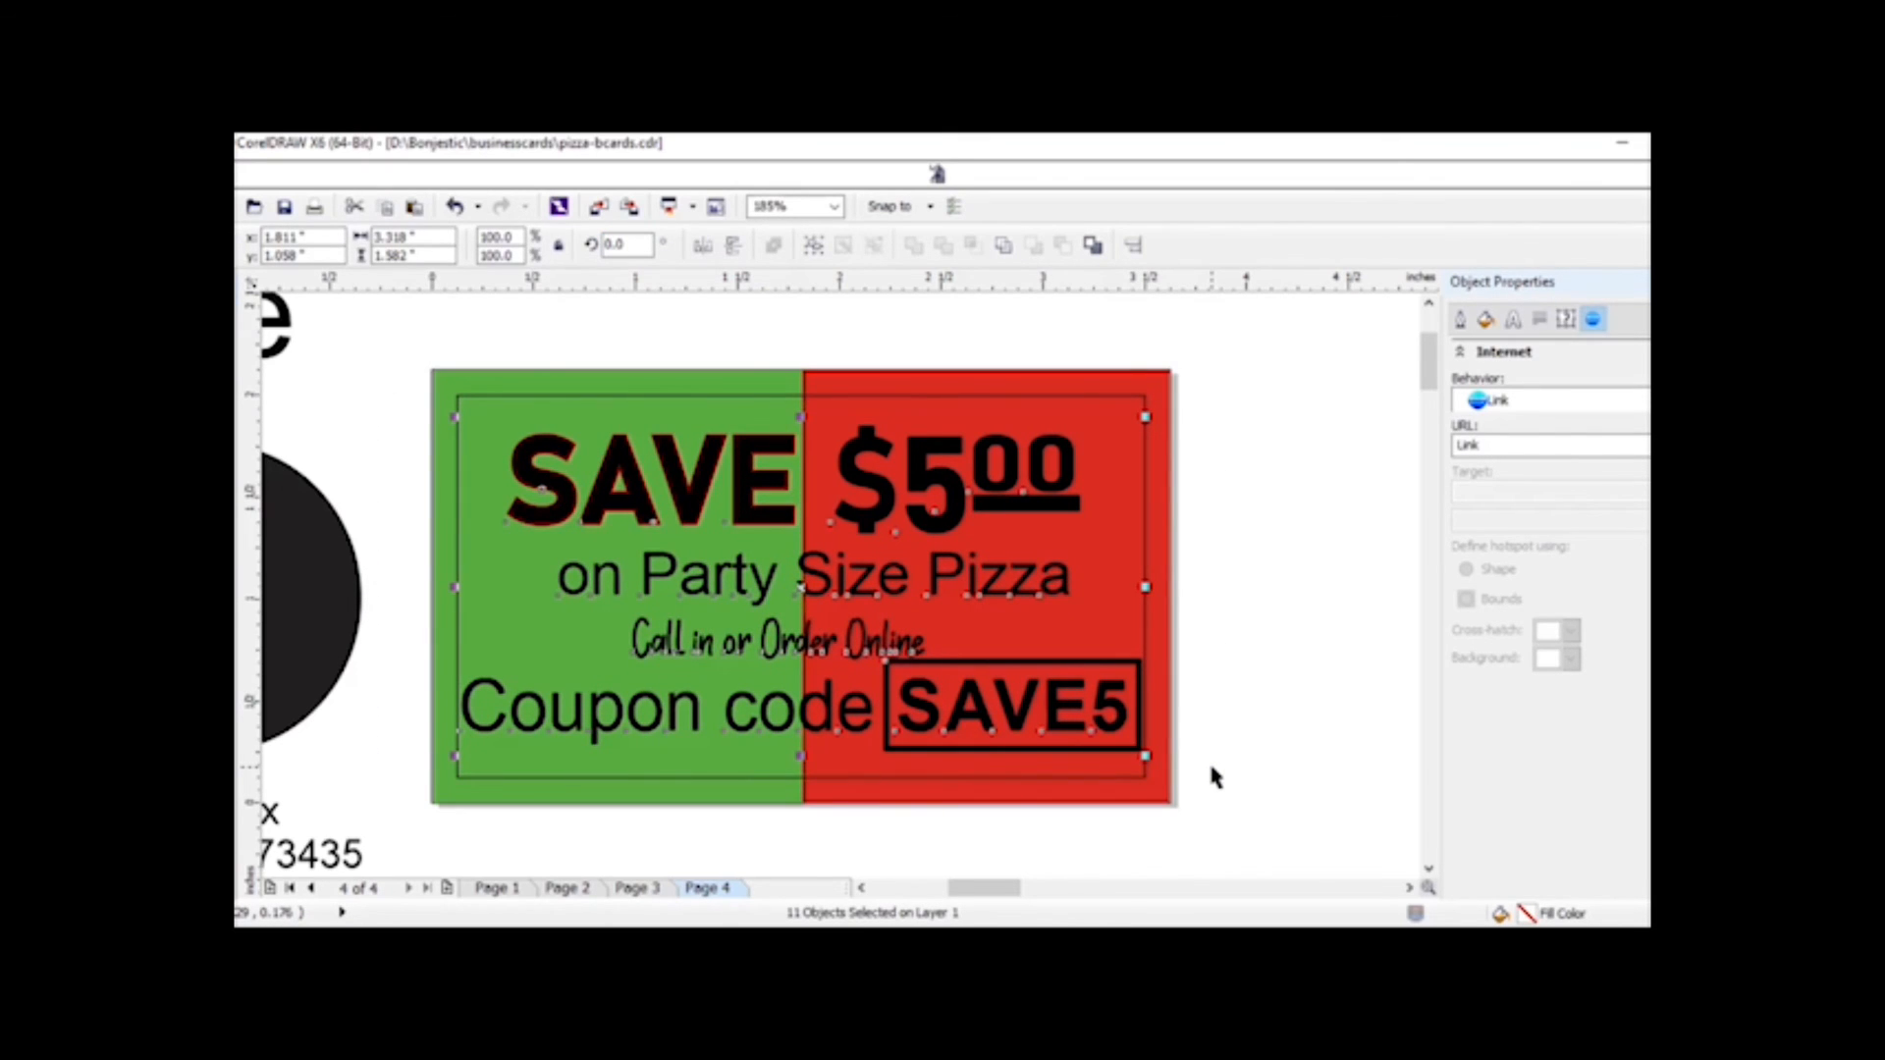
pyautogui.click(1172, 592)
pyautogui.click(1123, 540)
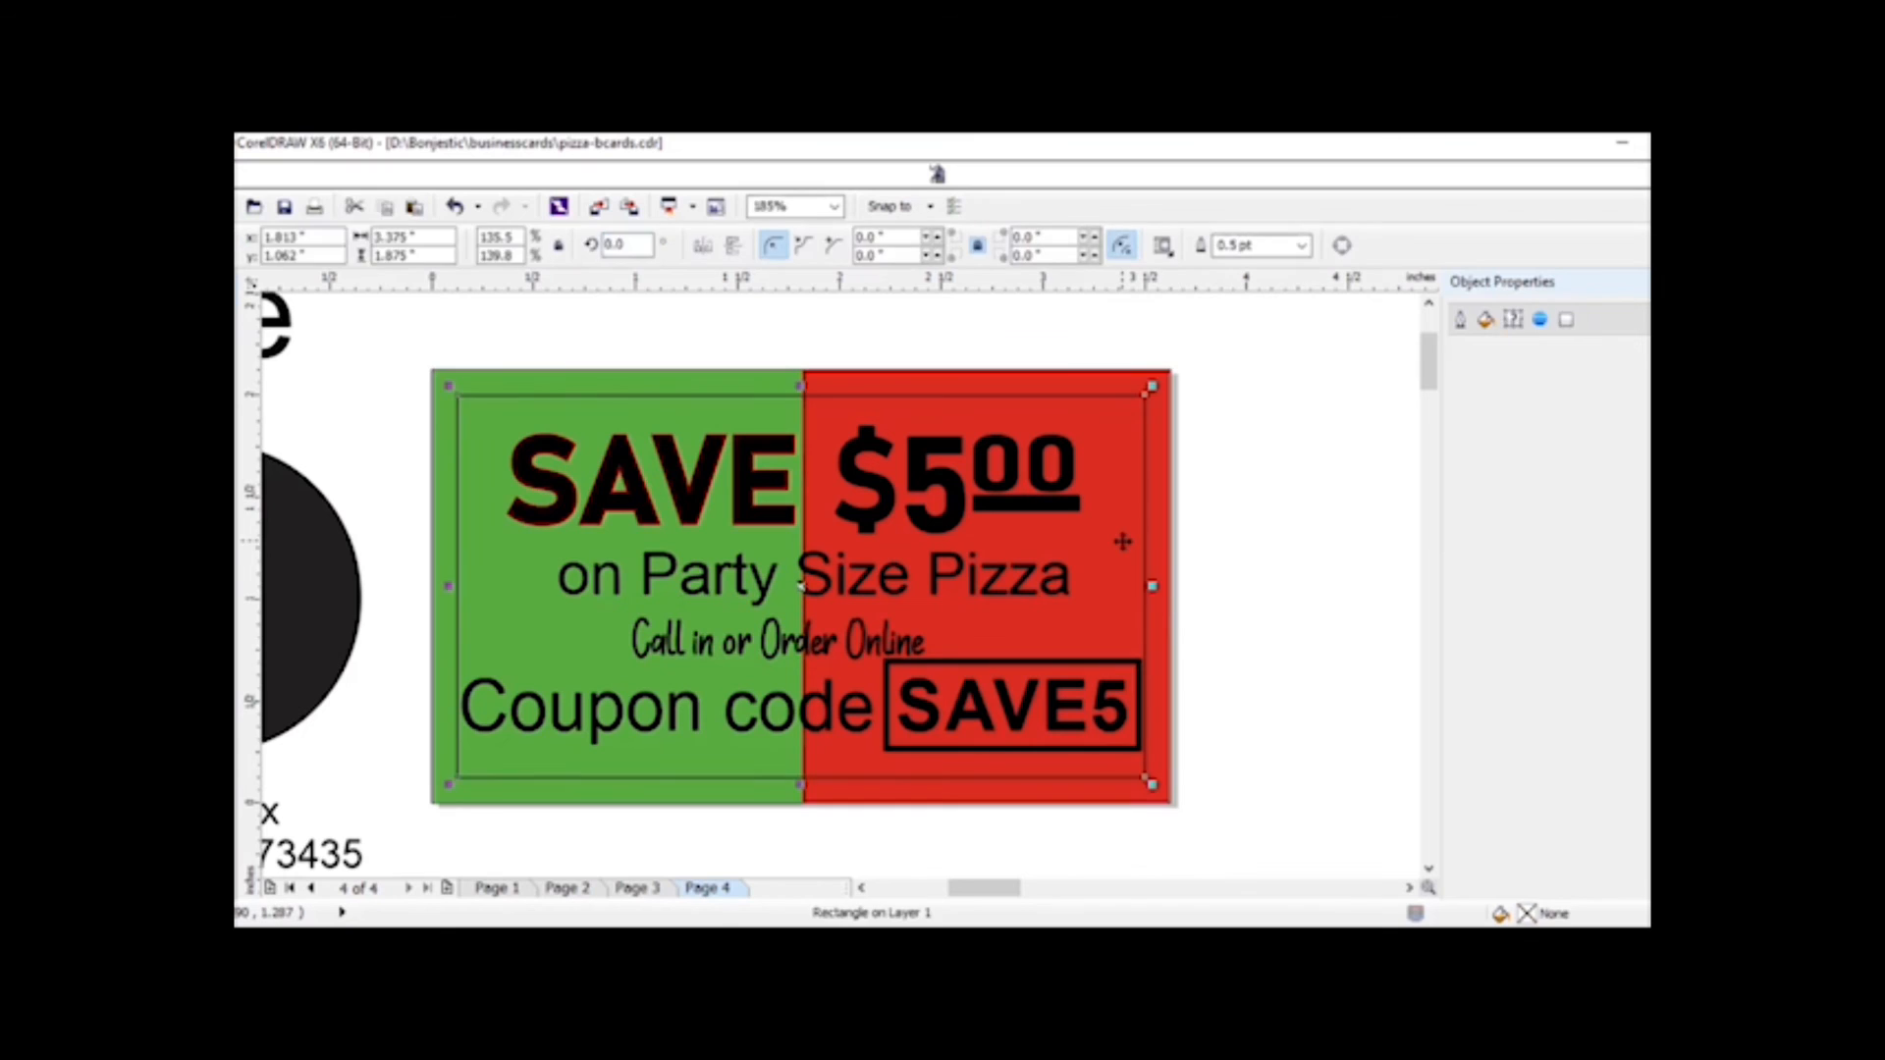
pyautogui.press('Delete')
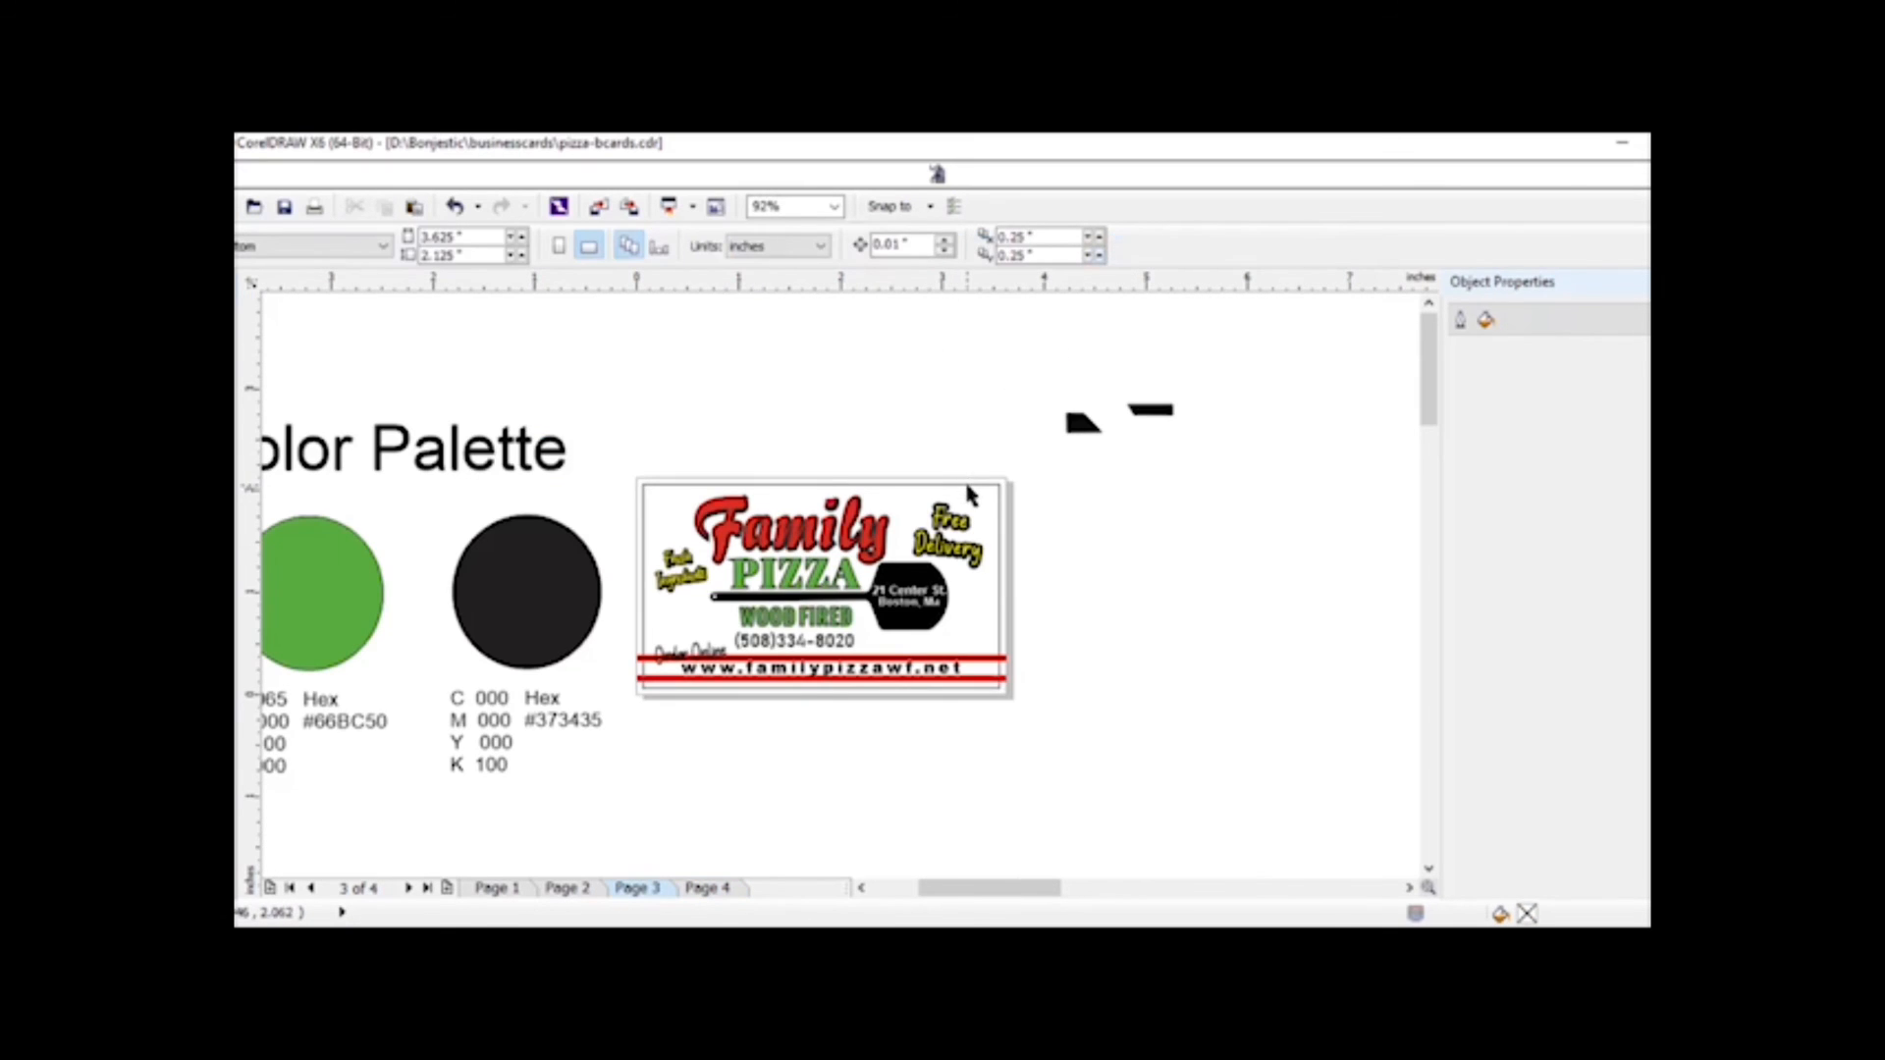
# - Remove the outline from the 3.5 by 2.0 in border rectangle around the Family Pizza front design on Page 3
pyautogui.click(964, 481)
pyautogui.click(1301, 245)
pyautogui.click(1239, 270)
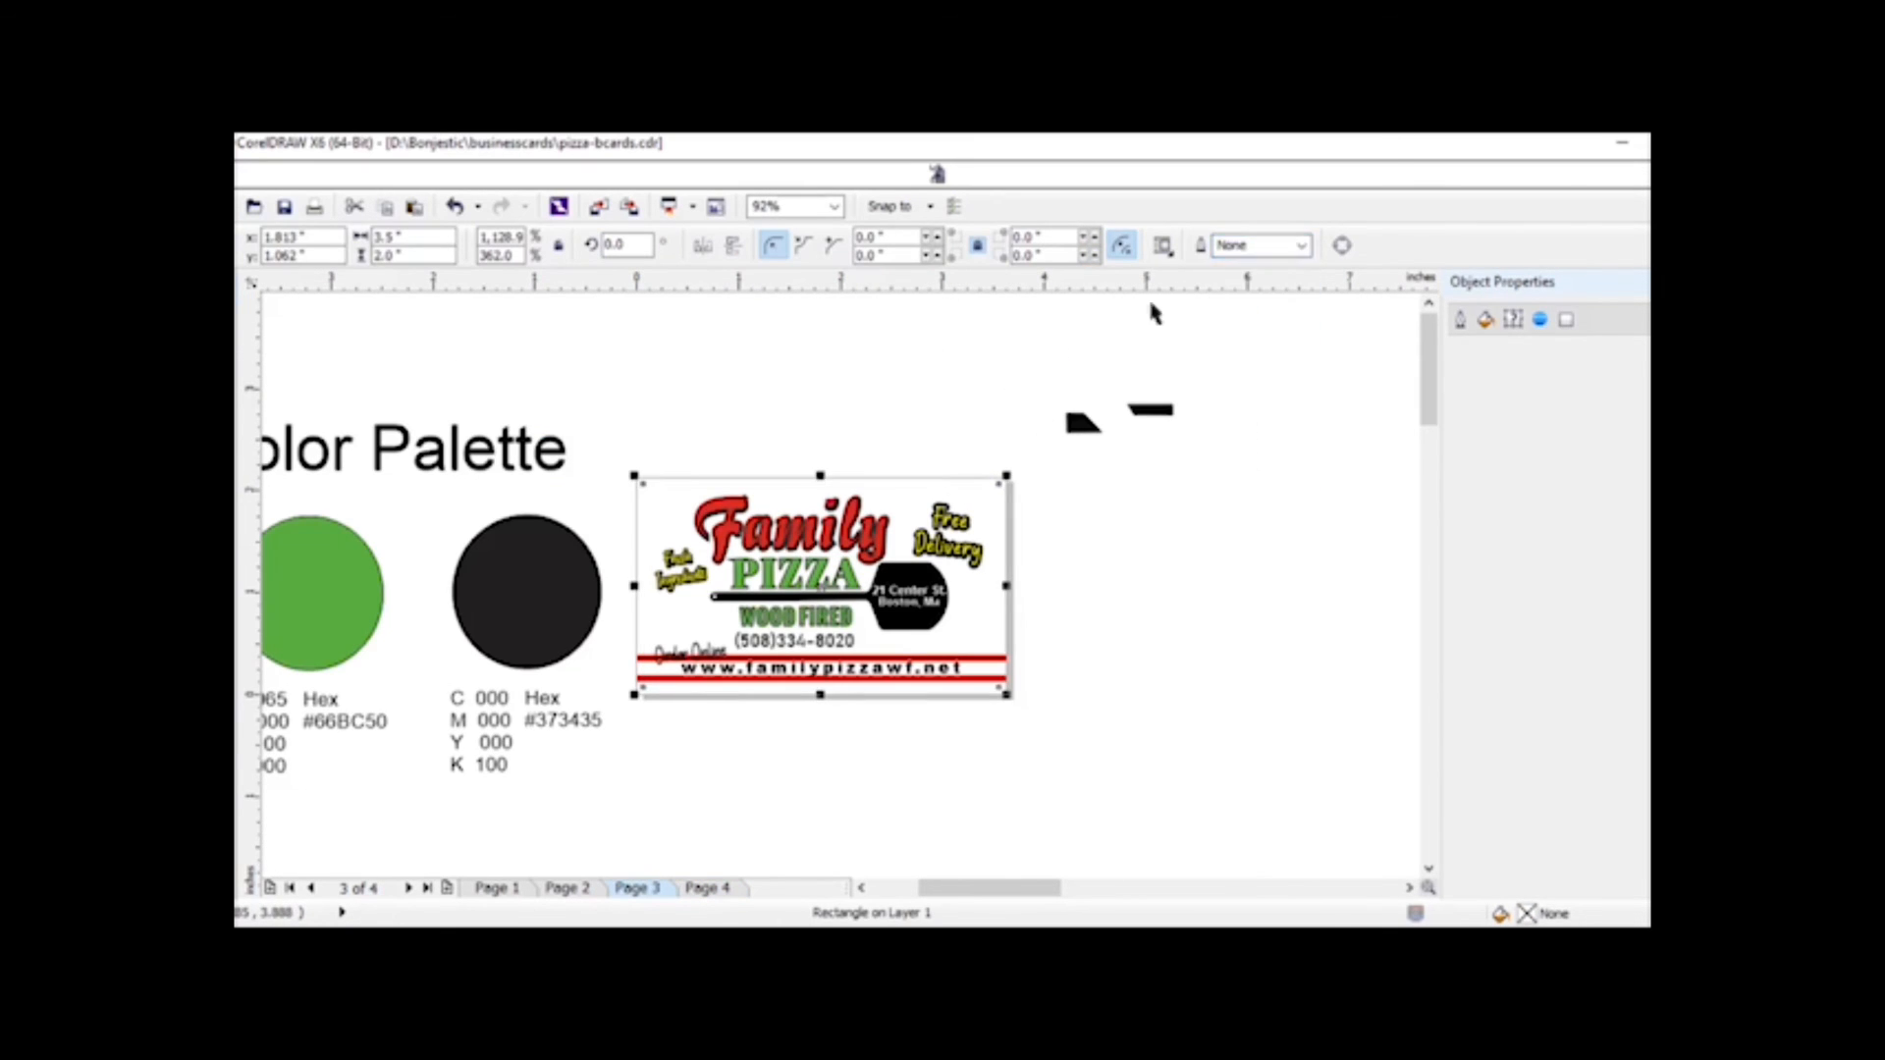
pyautogui.click(1021, 353)
# - Select the second-to-last rectangle in the Page 4 object list and open its outline width choices
pyautogui.click(696, 887)
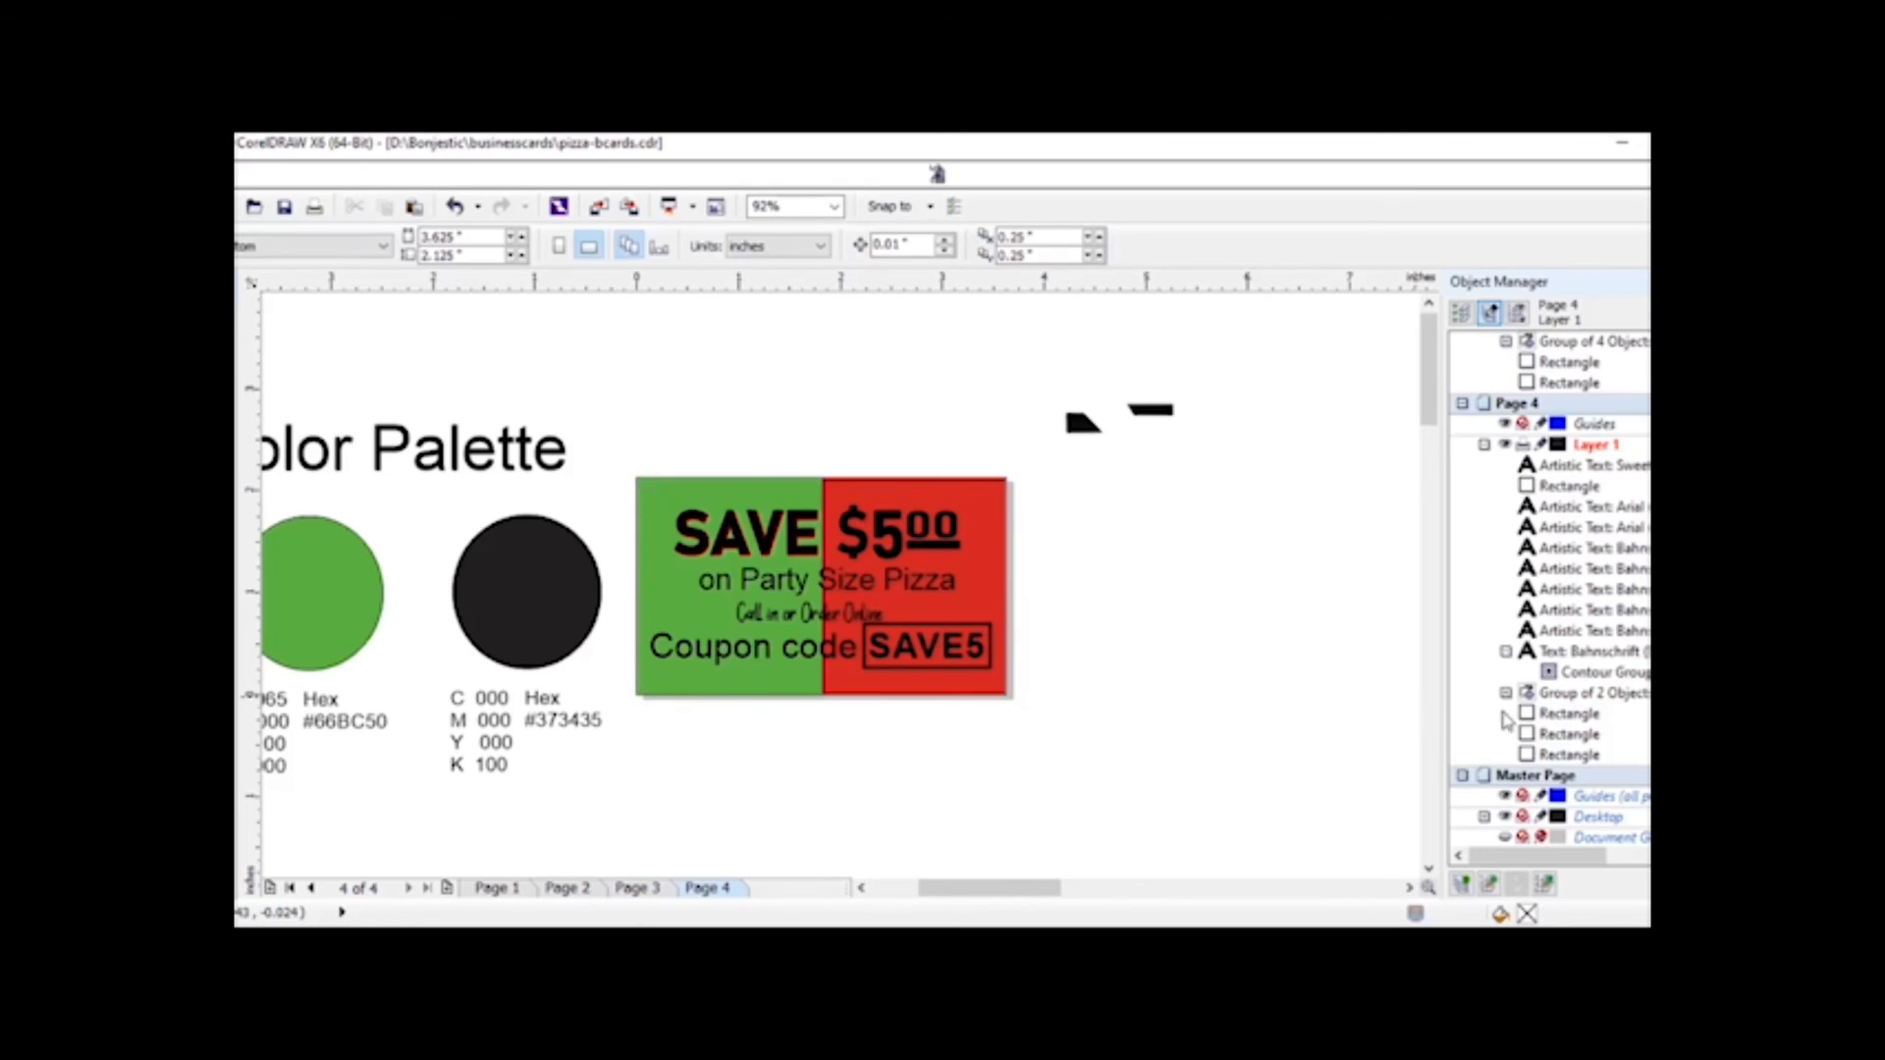
pyautogui.click(1569, 734)
pyautogui.click(1302, 245)
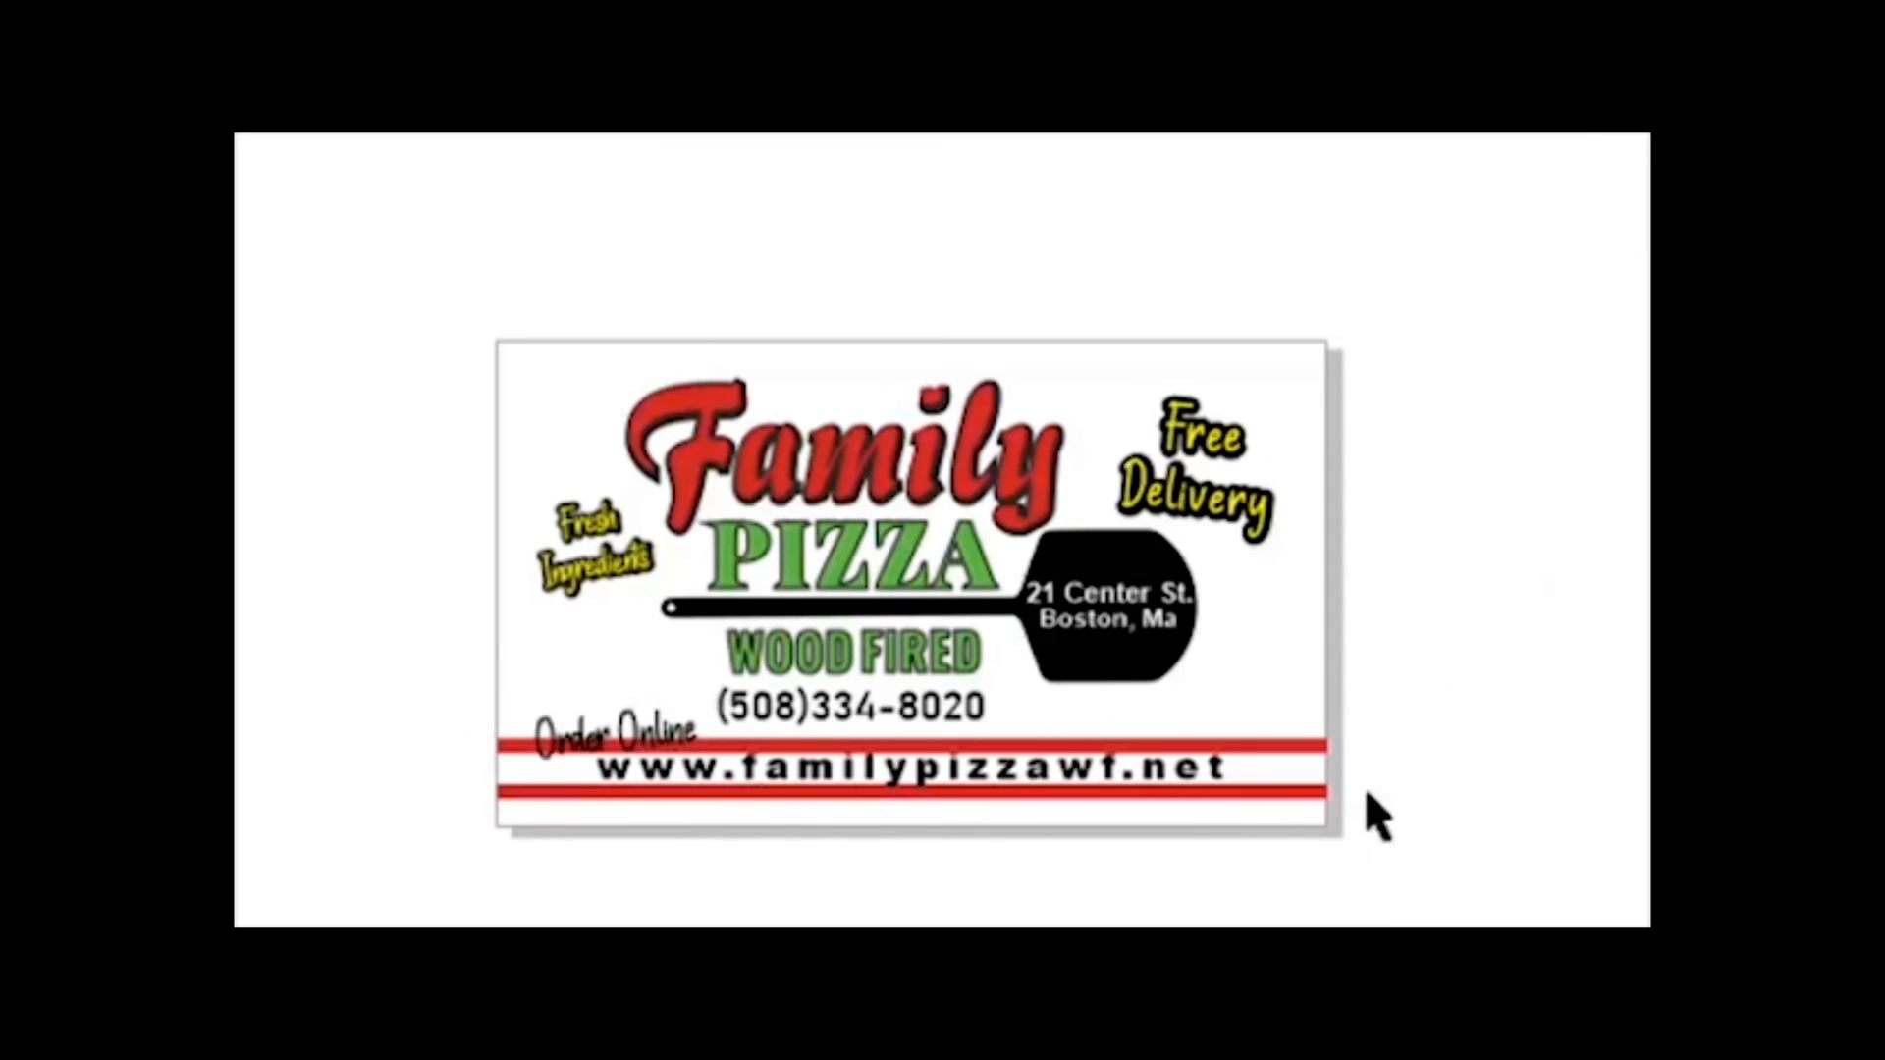